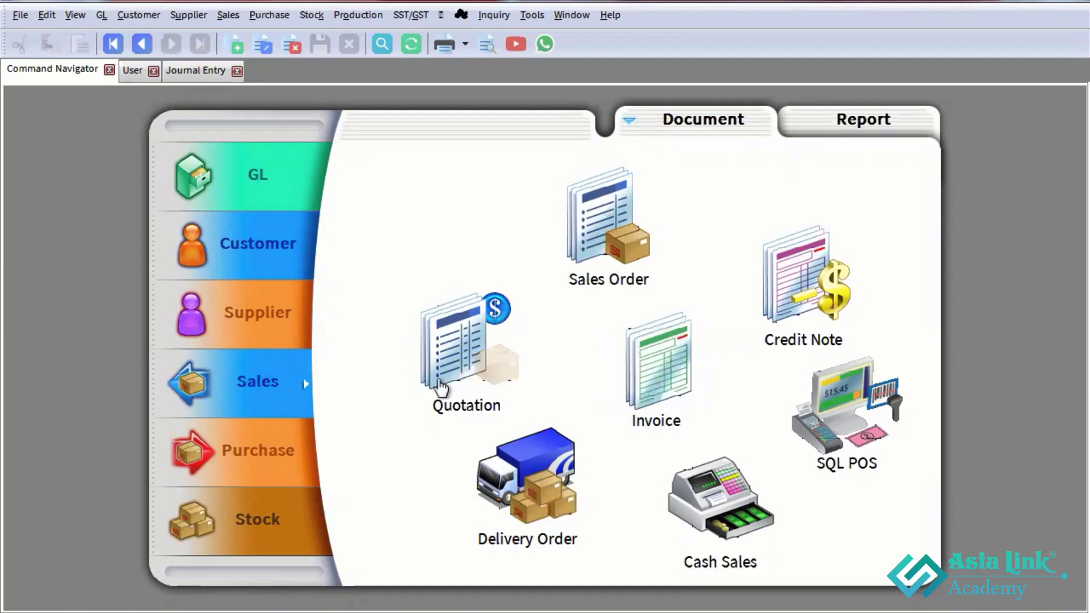
# - Start a new quotation for customer 300-A0001 A HOME FURNISHING & SERVICE, auto-filling address and 30 Days terms
pyautogui.click(442, 389)
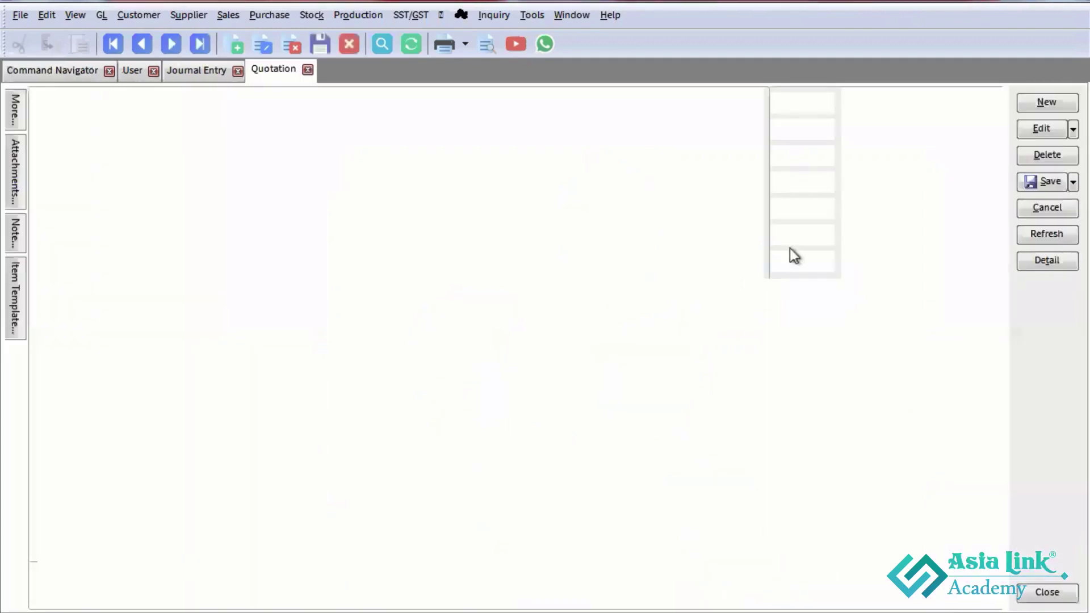
pyautogui.click(1046, 103)
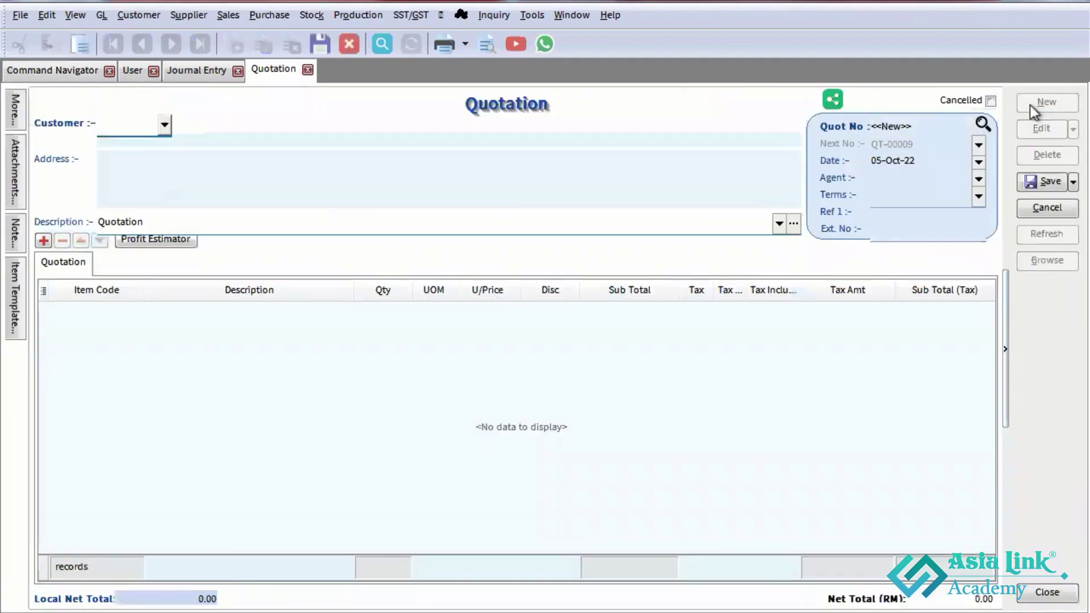
pyautogui.click(164, 124)
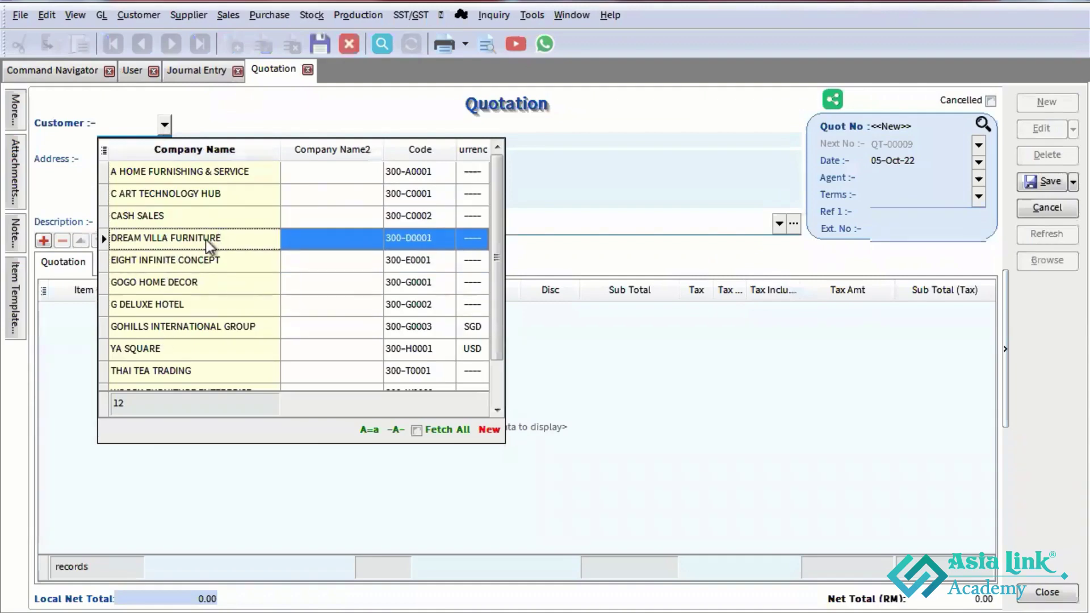
pyautogui.click(146, 172)
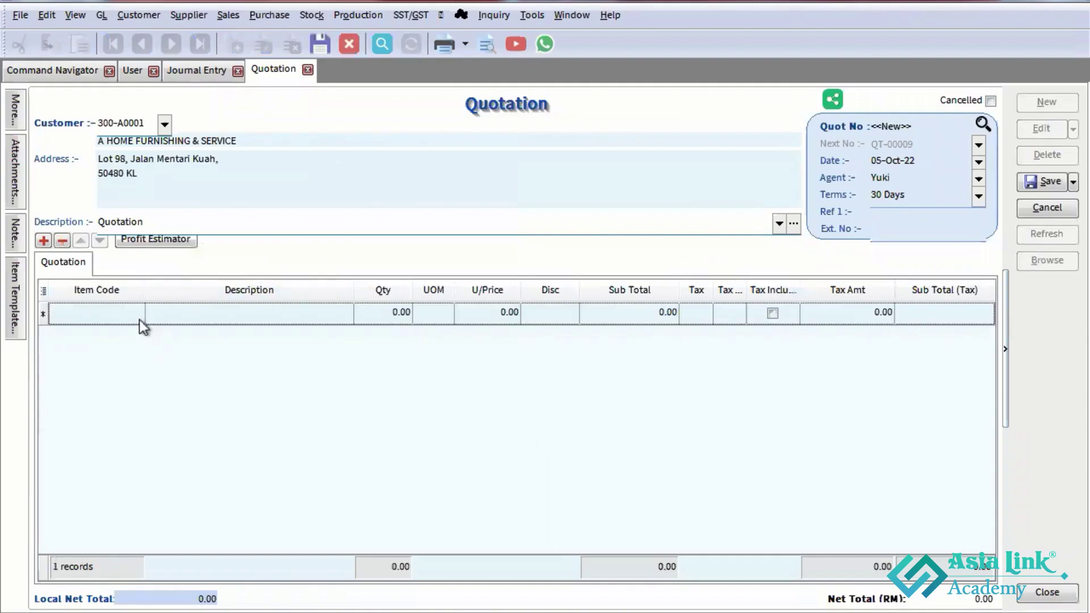
pyautogui.click(138, 319)
# - Add item BOM-01/Black, quantity 5 at 700.00, for a line total of 3,500.00
pyautogui.click(137, 314)
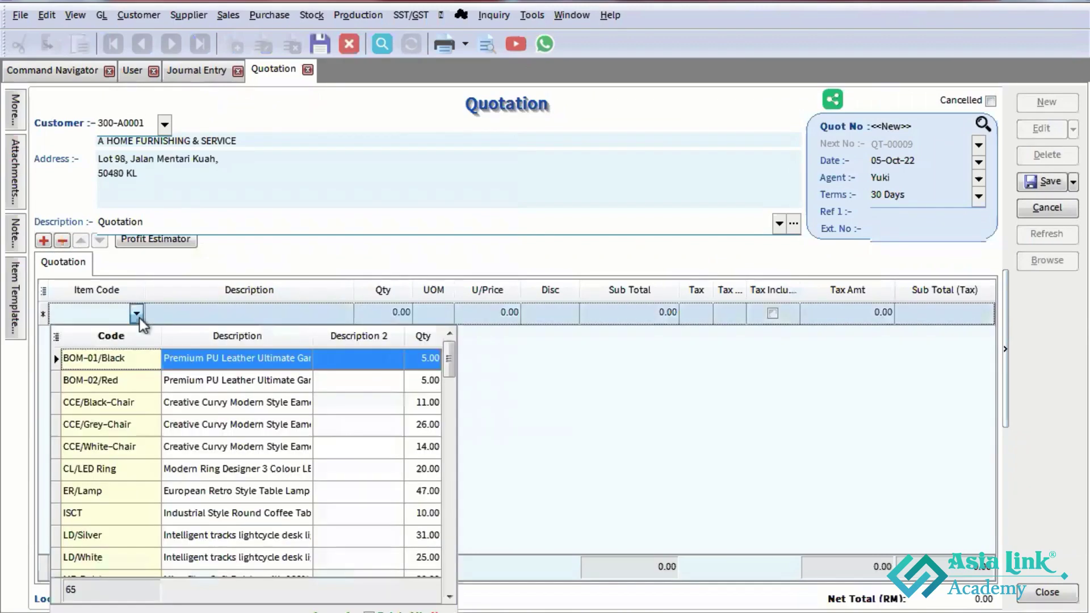
pyautogui.click(137, 359)
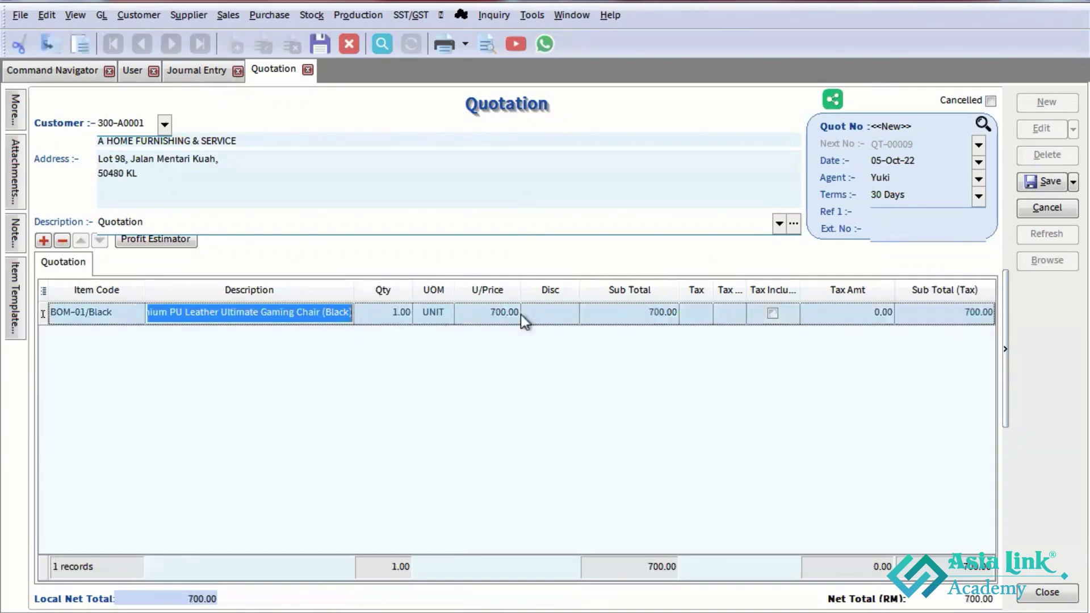
pyautogui.press('Tab')
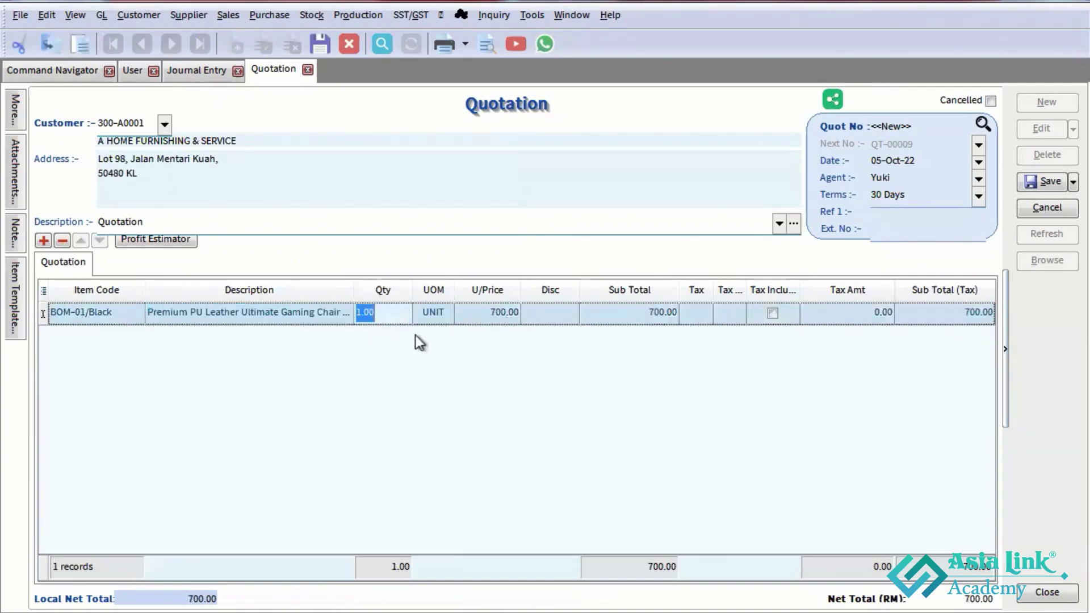
pyautogui.write('5')
pyautogui.press('Tab')
pyautogui.press('Return')
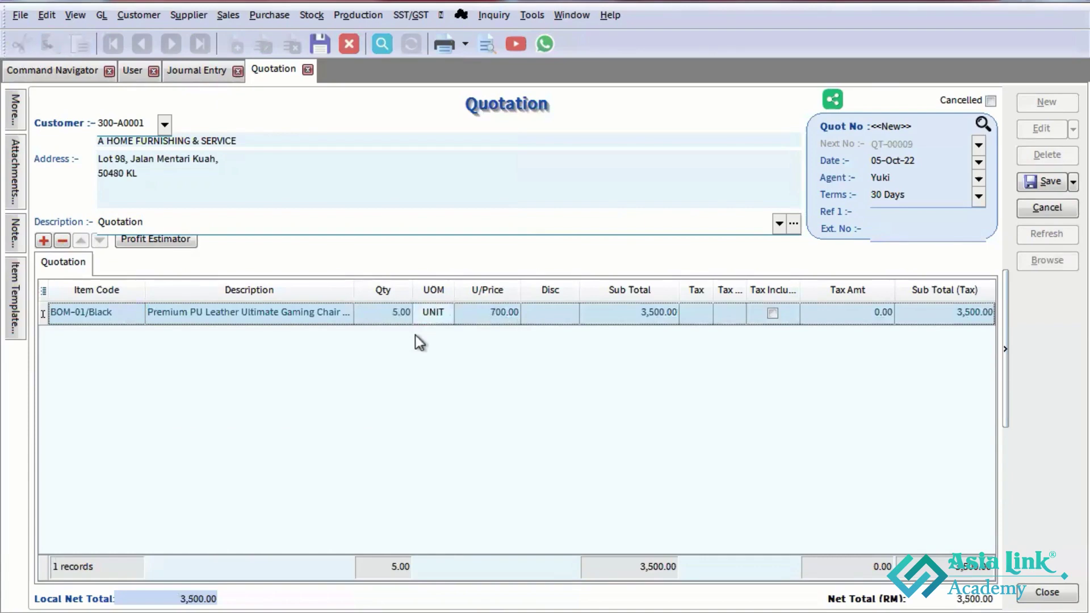
pyautogui.click(15, 326)
# - Add a Delivery Date column to the item line and set it to 13-Oct-22
pyautogui.click(44, 291)
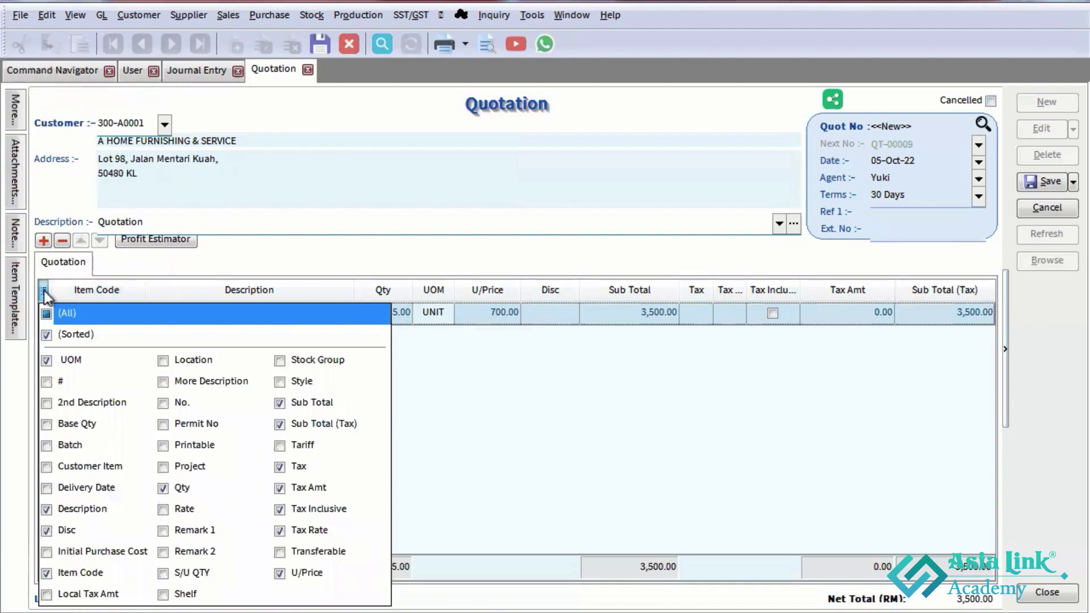
pyautogui.click(47, 488)
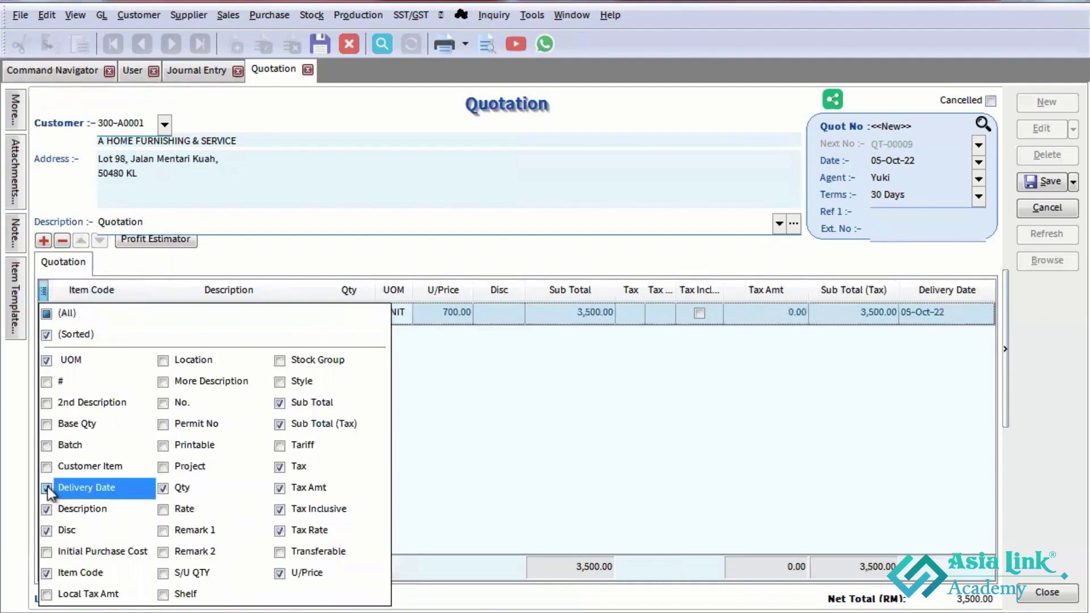
pyautogui.click(951, 318)
pyautogui.click(985, 314)
pyautogui.click(1004, 458)
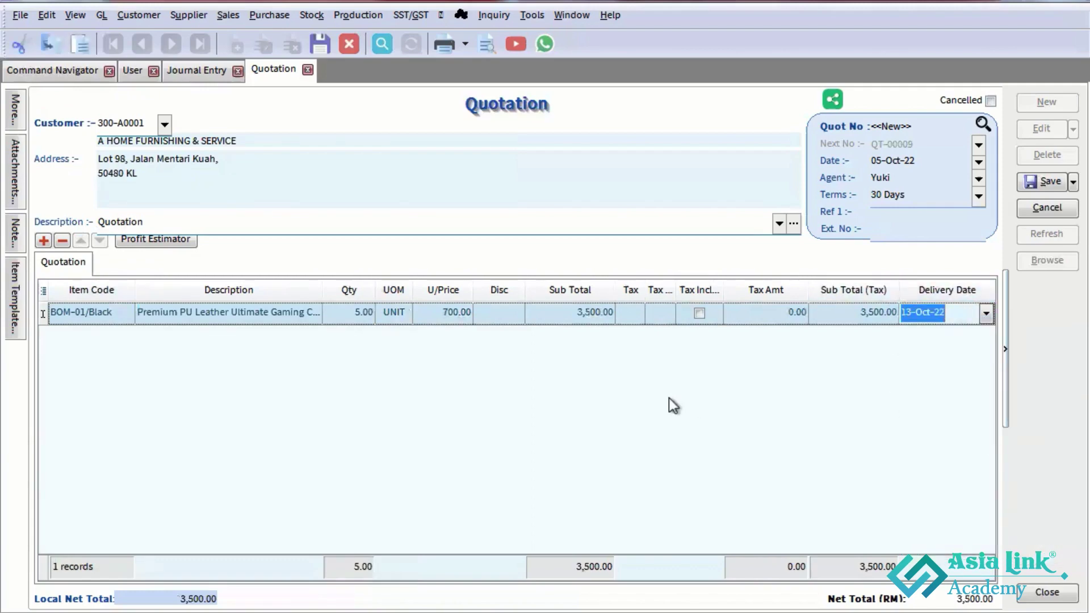
pyautogui.click(420, 441)
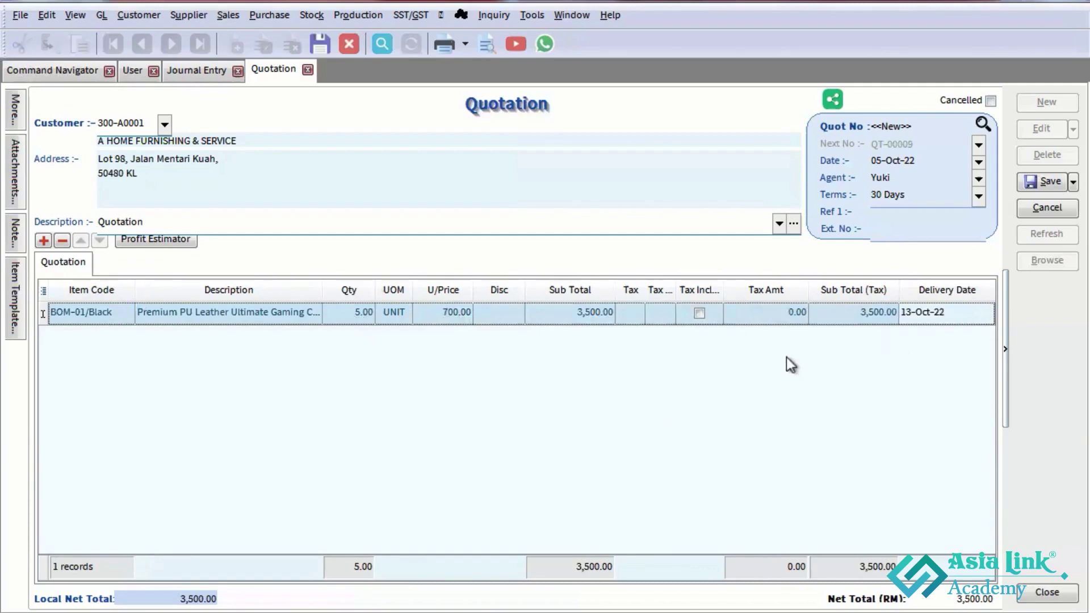
# - Duplicate the BOM-01/Black line and set the quantities to 2 and 3
pyautogui.hotkey('ctrl', 'd')
pyautogui.click(360, 335)
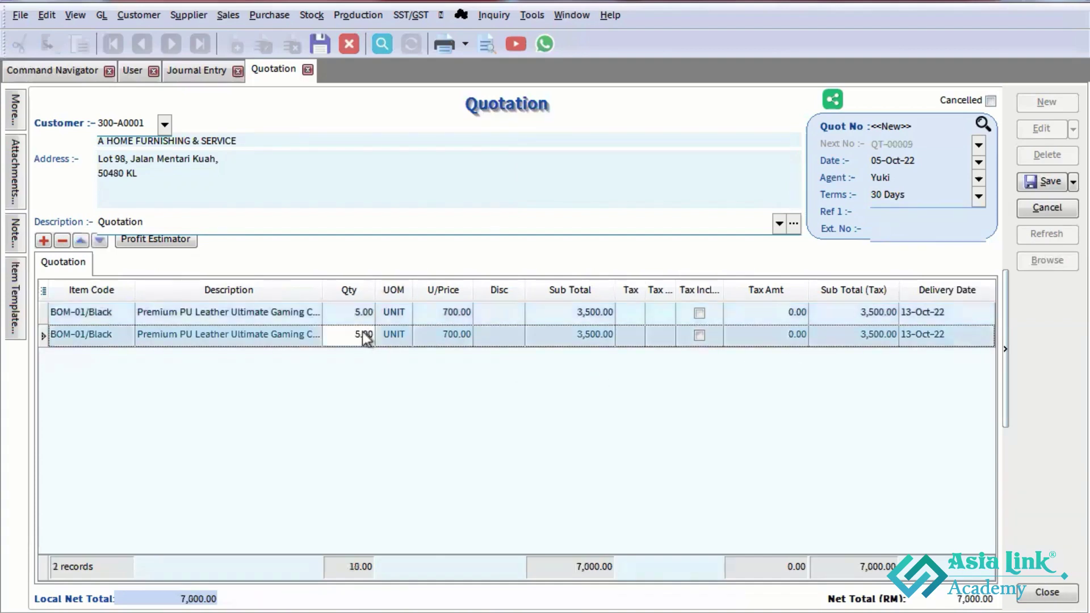
pyautogui.click(355, 312)
pyautogui.write('2')
pyautogui.click(358, 333)
pyautogui.write('3')
pyautogui.press('Return')
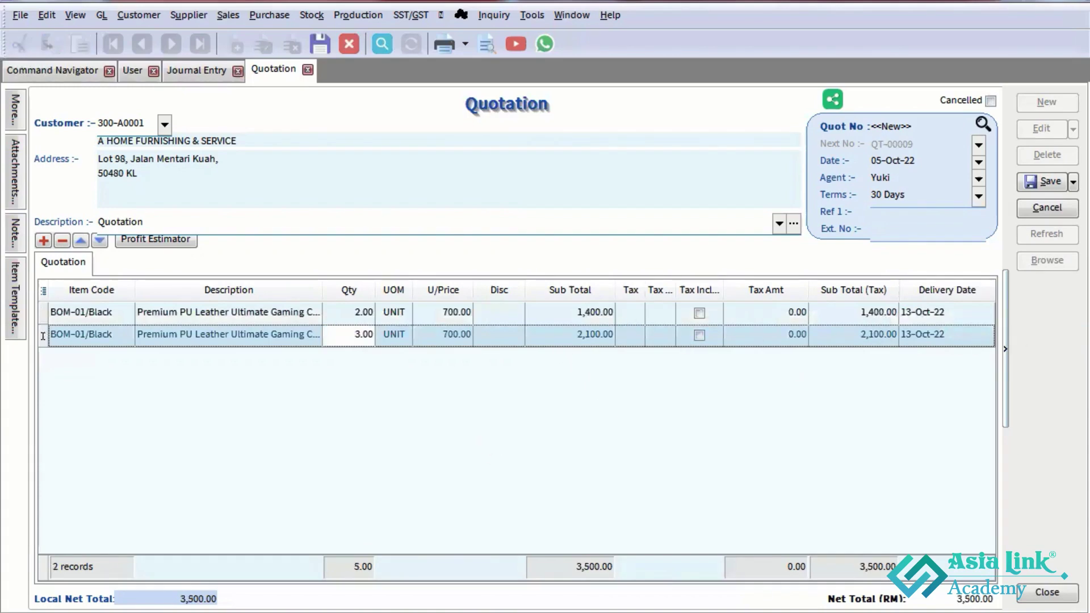
# - Set the second line's delivery date to 14-Oct-22, keeping the first at 13-Oct-22
pyautogui.click(986, 335)
pyautogui.click(1025, 482)
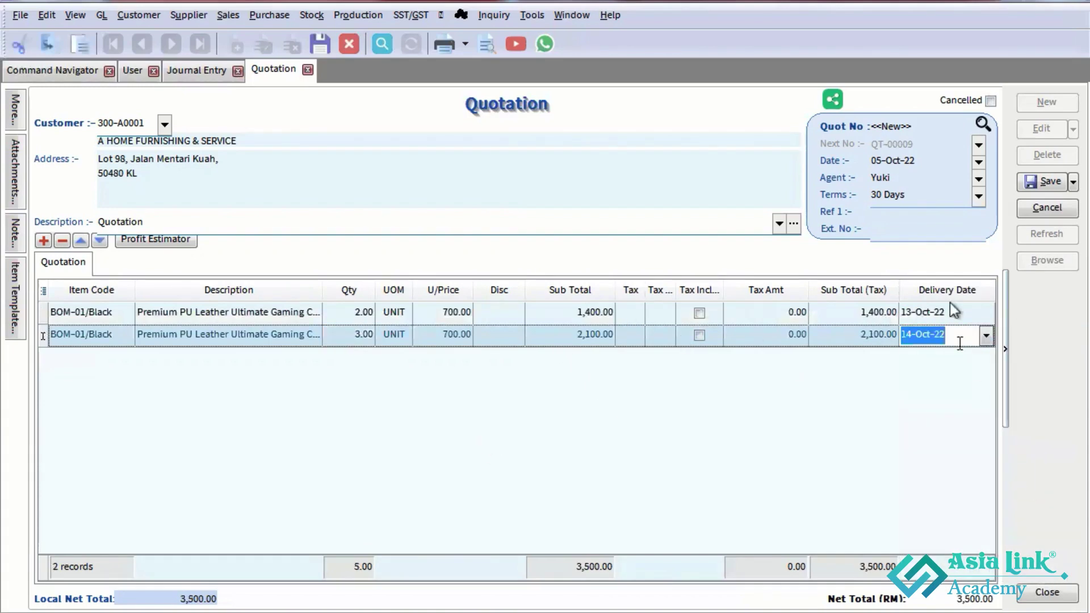
pyautogui.click(954, 312)
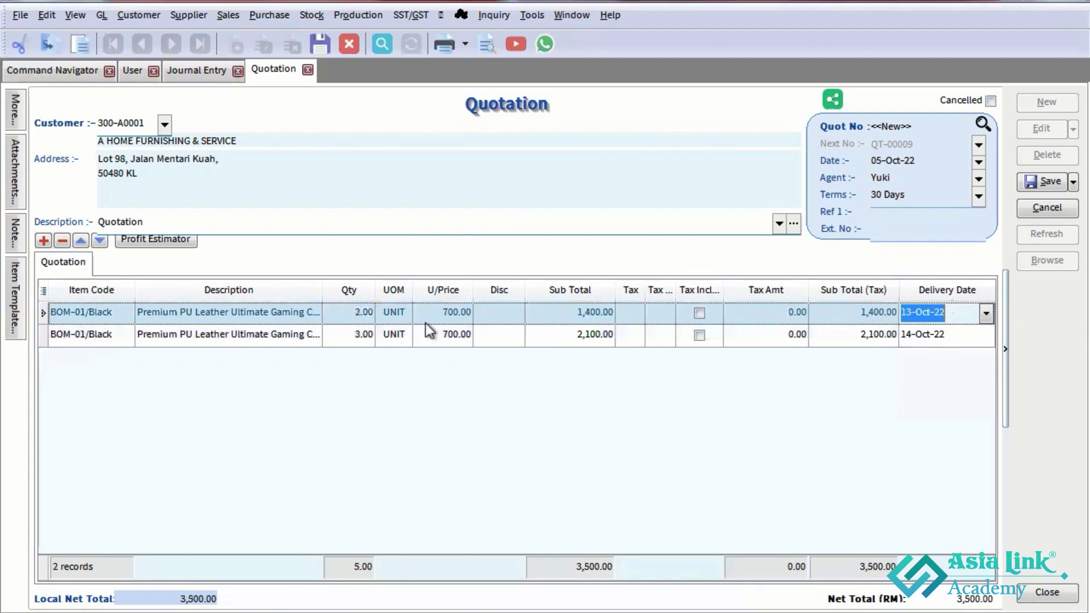
pyautogui.click(966, 333)
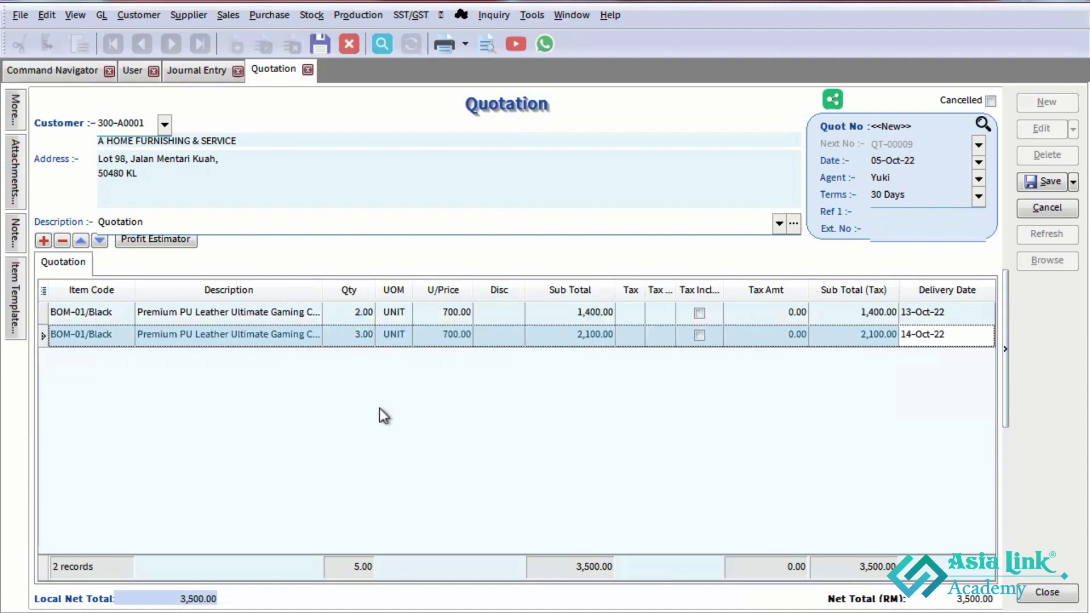
# - Show the Remark 1, Remark 2 and More Description columns on the item lines
pyautogui.click(43, 291)
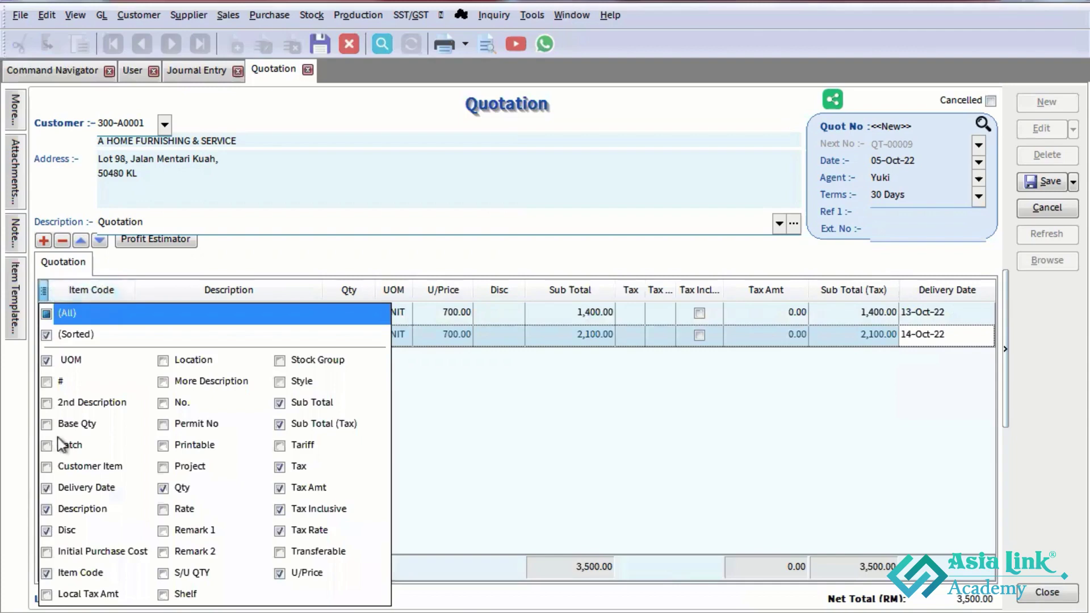
pyautogui.click(163, 531)
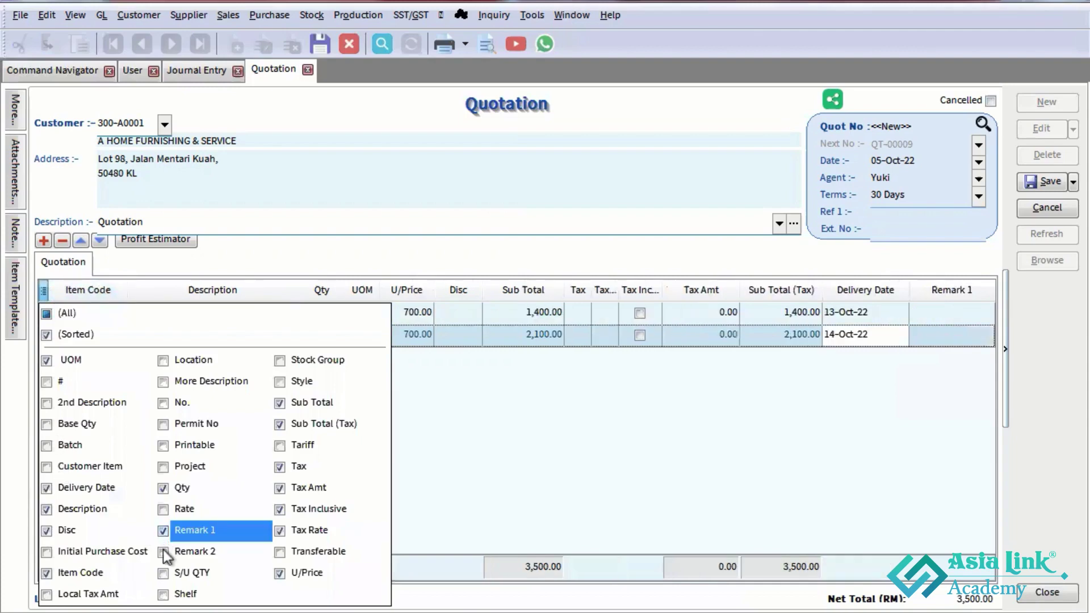
pyautogui.click(164, 552)
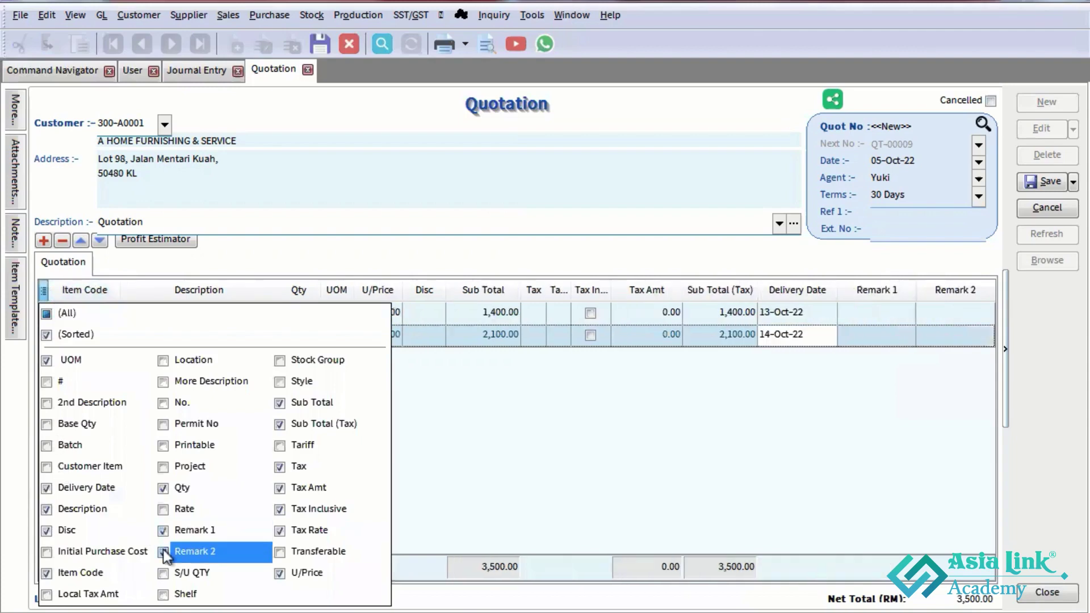
pyautogui.click(163, 381)
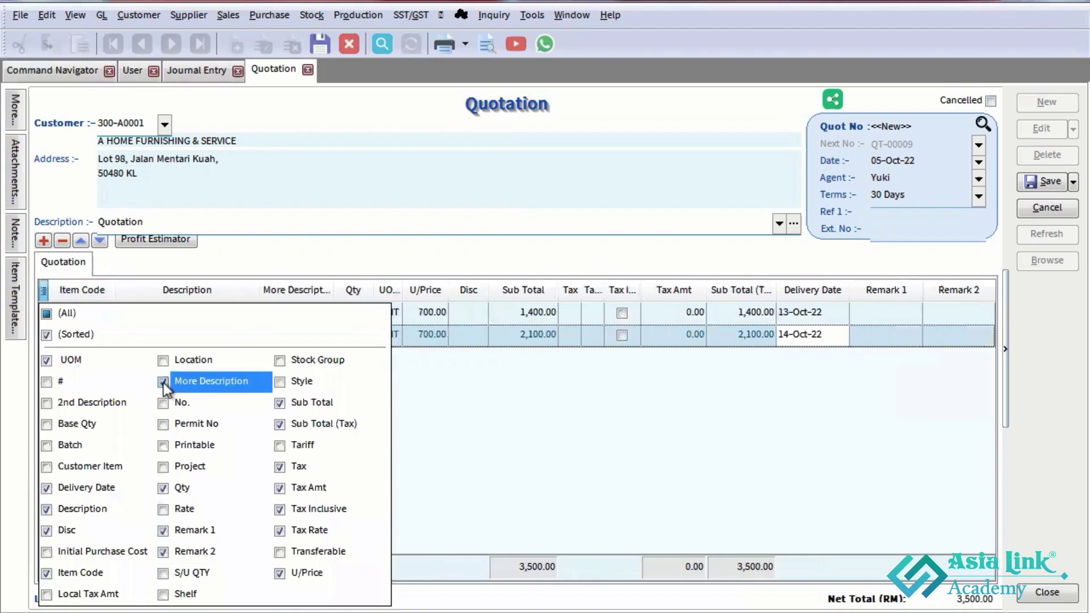
# - Hide the Sub Total (Tax), Tax, Tax Inclusive, Tax Rate and Tax Amt columns
pyautogui.click(279, 425)
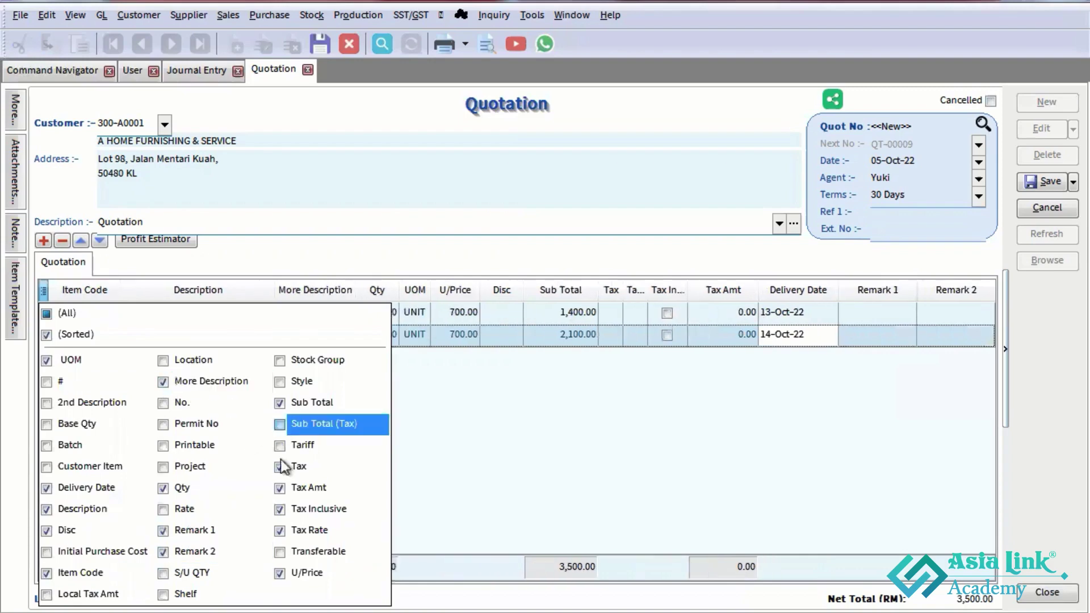
pyautogui.click(279, 467)
pyautogui.click(279, 509)
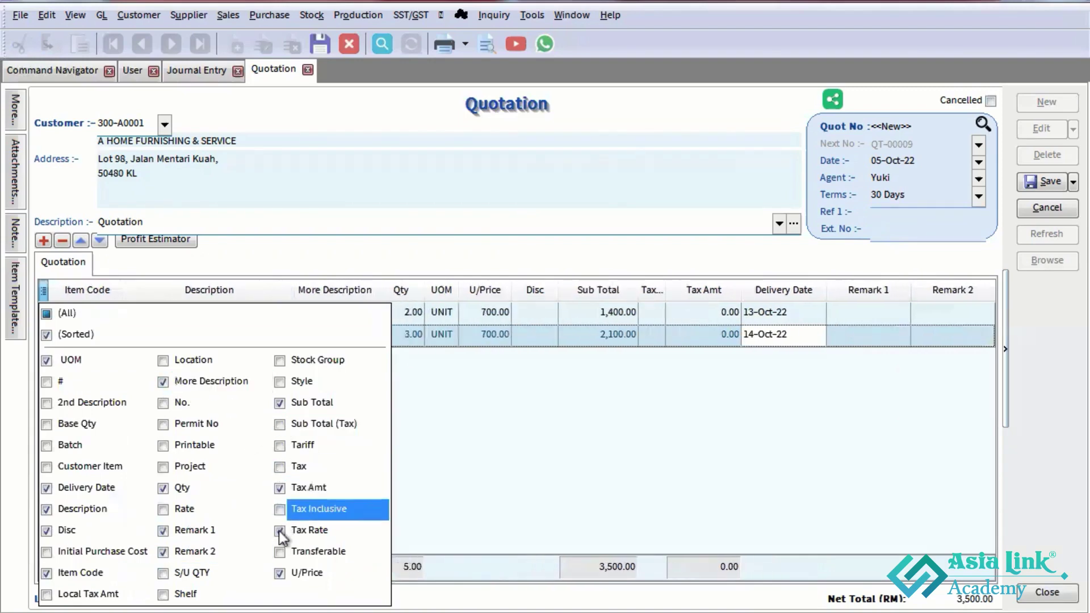
pyautogui.click(279, 530)
pyautogui.click(279, 488)
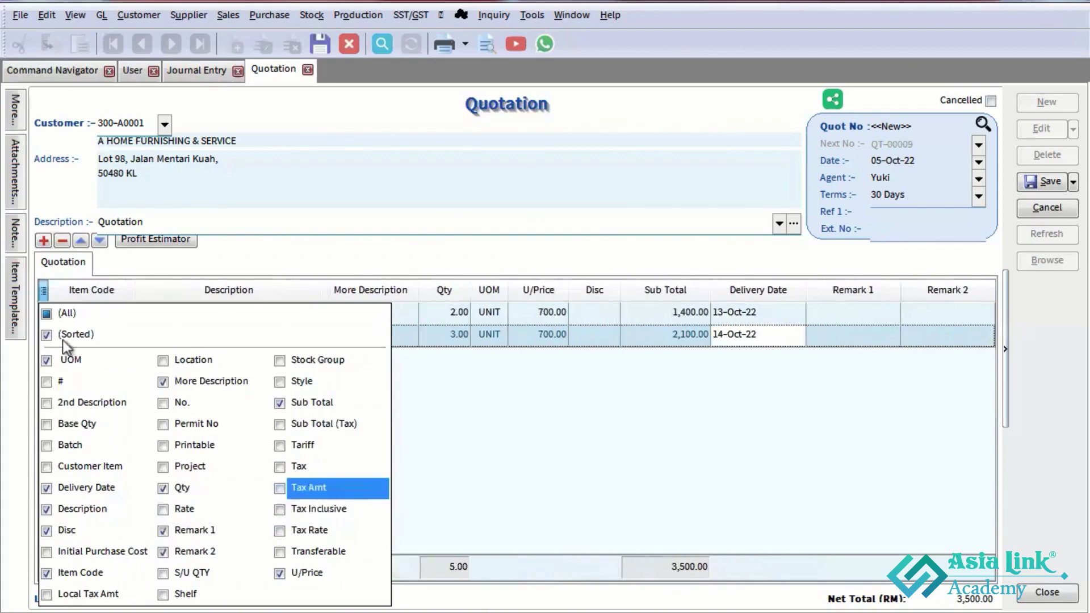
pyautogui.click(43, 293)
pyautogui.click(43, 292)
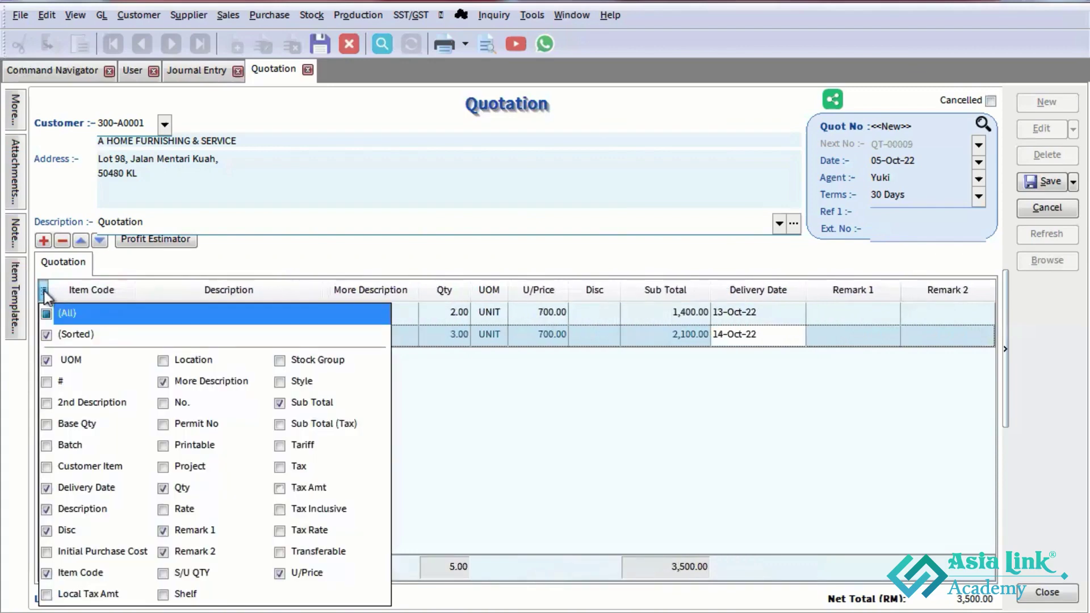
pyautogui.click(44, 291)
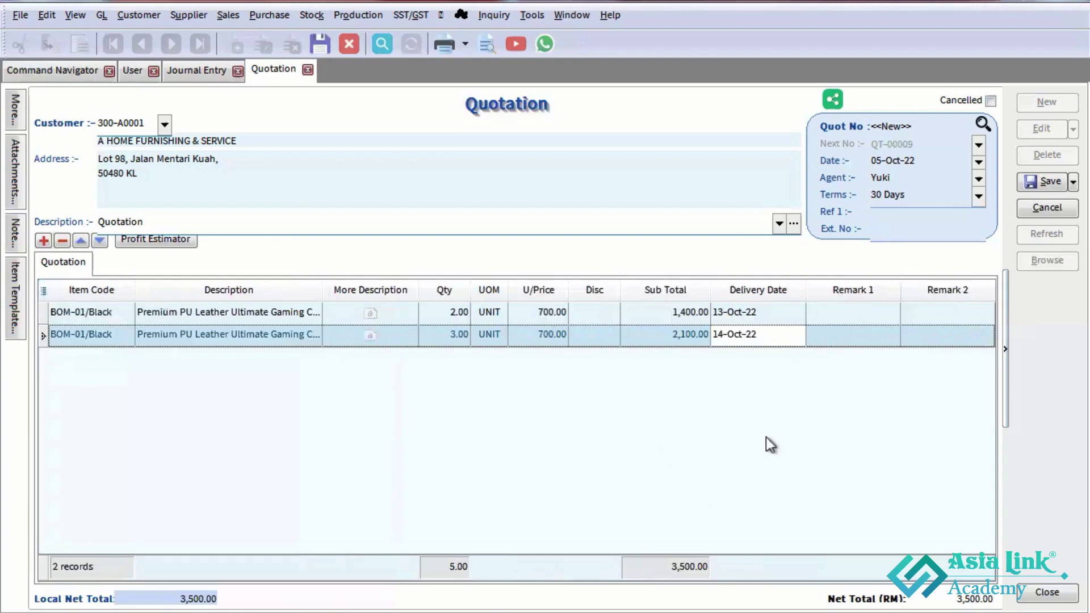
pyautogui.click(776, 308)
# - Move into the Remark 1 and Remark 2 cells of the two chair lines
pyautogui.click(856, 309)
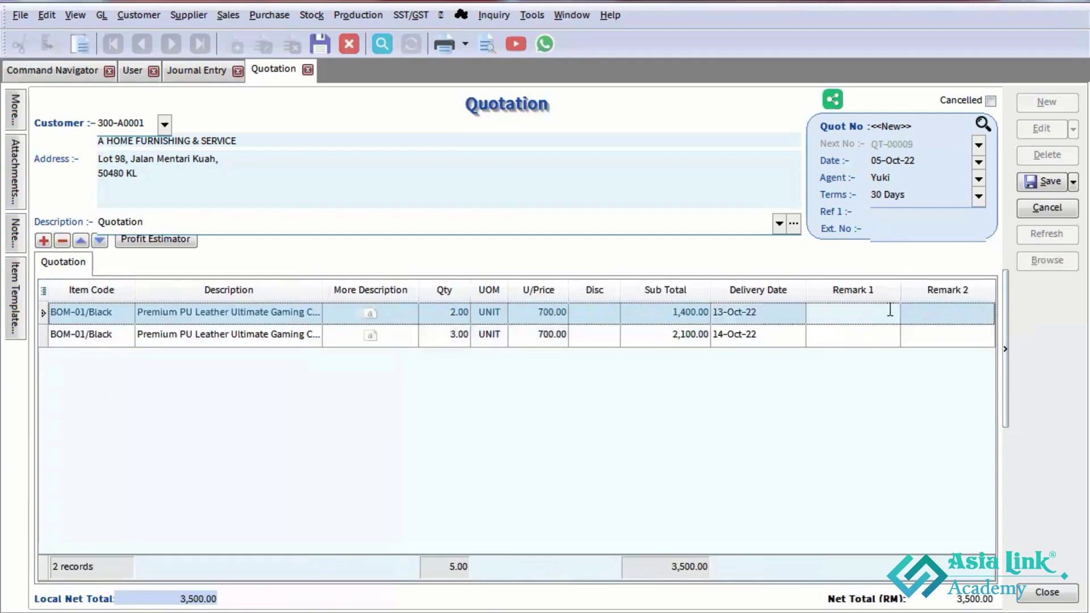
pyautogui.click(877, 329)
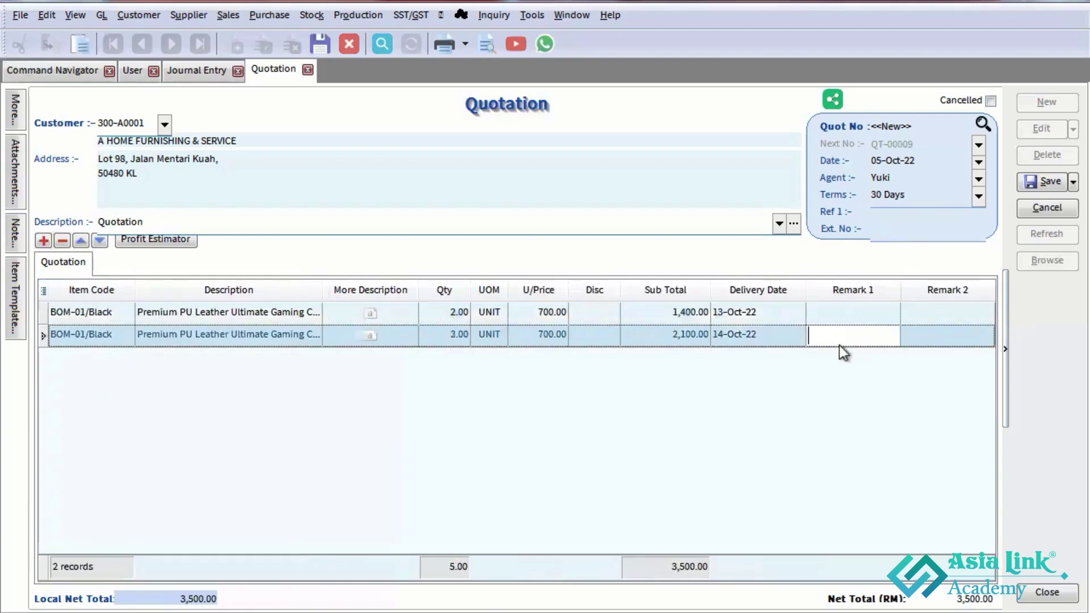
pyautogui.click(836, 311)
pyautogui.click(837, 338)
pyautogui.click(966, 338)
pyautogui.click(396, 321)
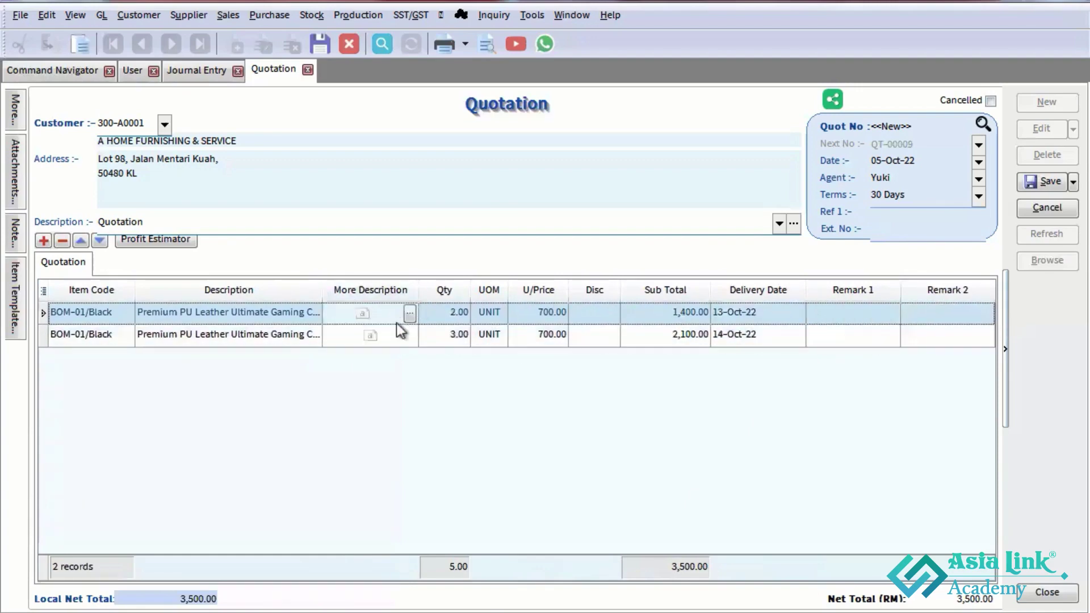
pyautogui.click(406, 336)
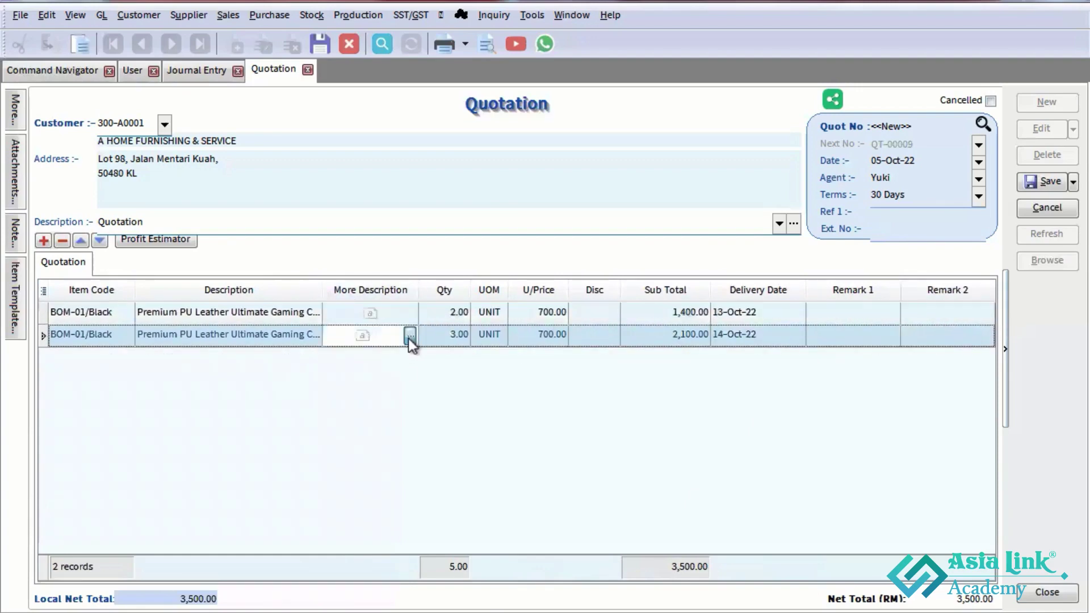
pyautogui.click(409, 335)
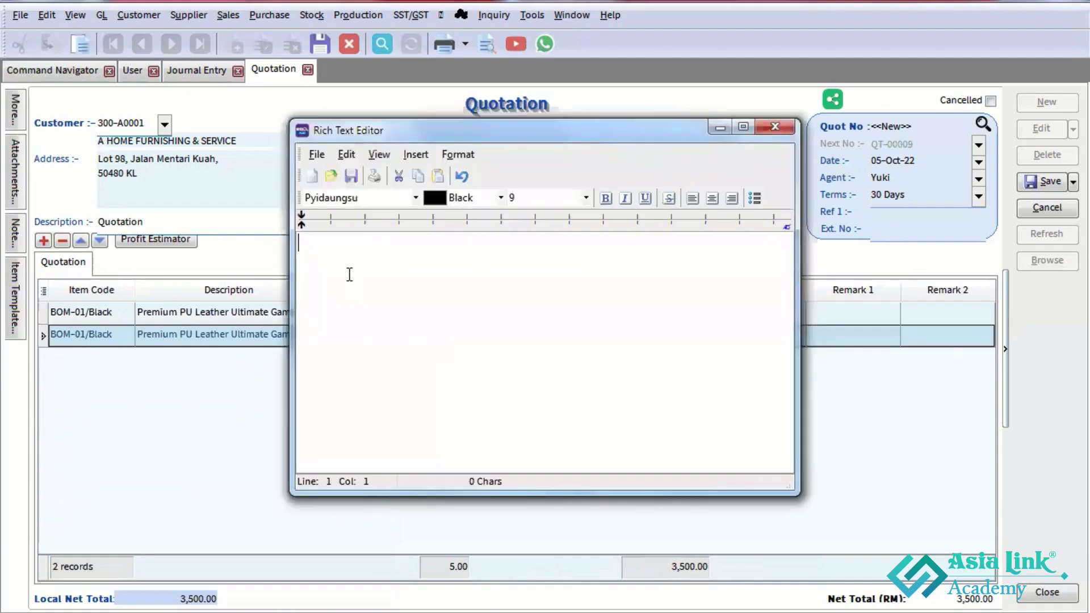
pyautogui.write('xx')
pyautogui.press('Return')
pyautogui.write('x')
pyautogui.press('Return')
pyautogui.write('x')
pyautogui.press('Return')
pyautogui.write('x')
pyautogui.press('Return')
pyautogui.write('x')
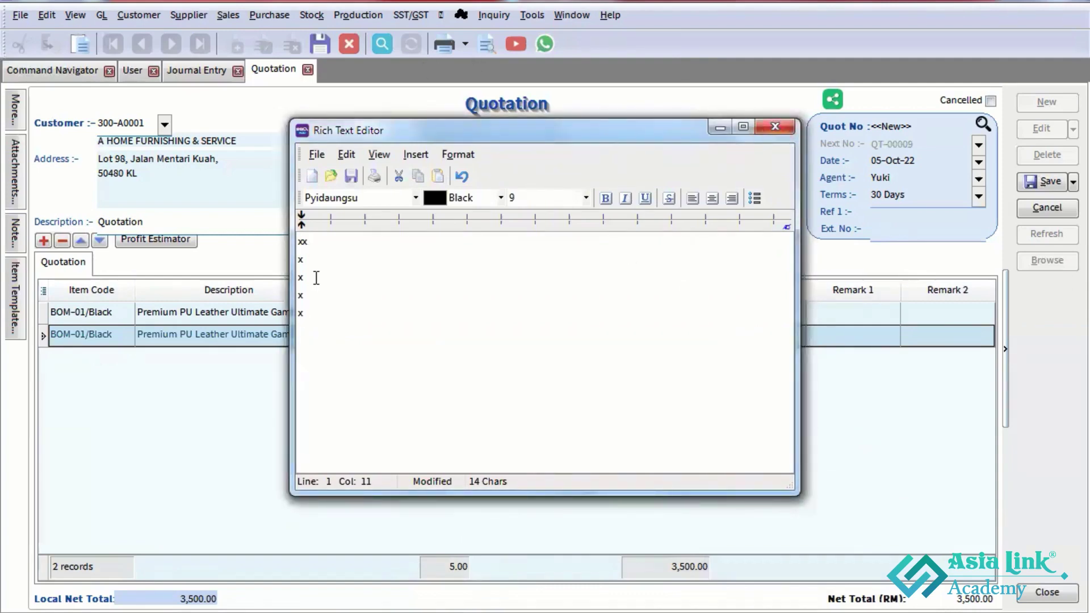
pyautogui.moveTo(326, 323); pyautogui.dragTo(296, 238)
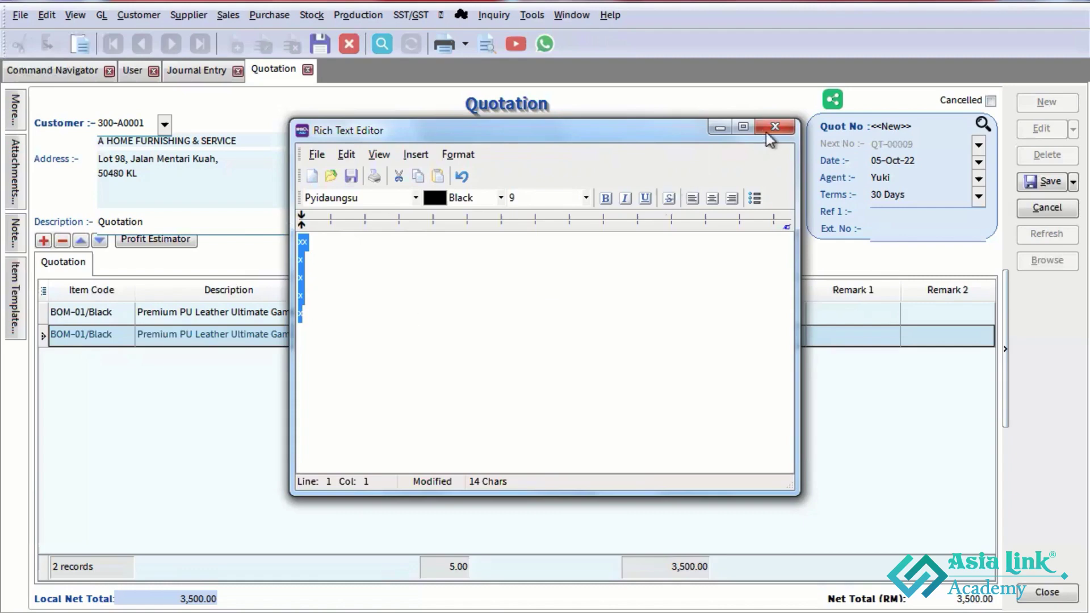
pyautogui.press('Delete')
pyautogui.click(781, 132)
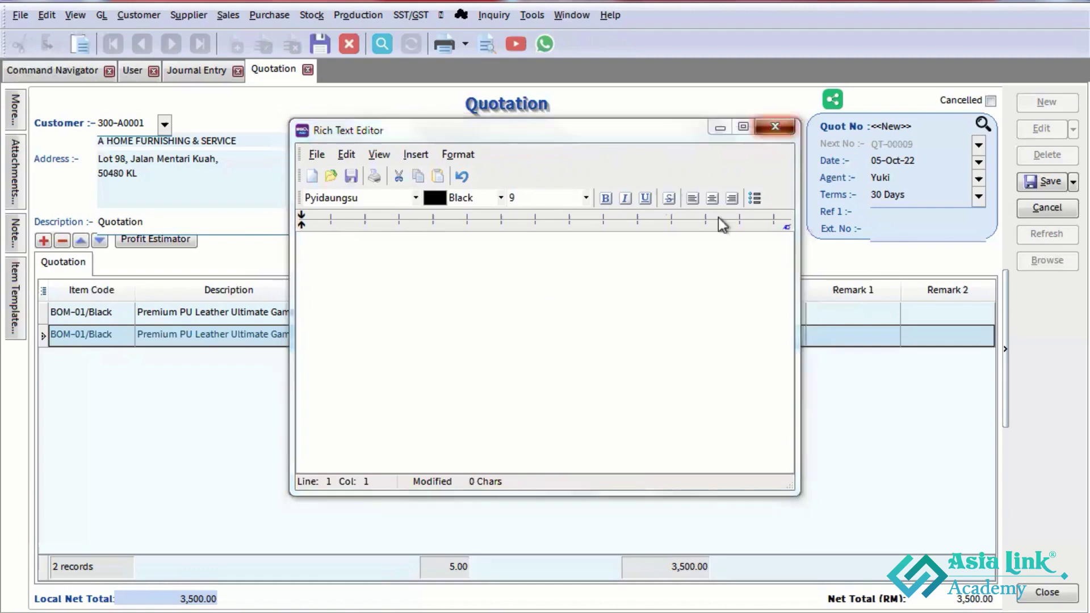
pyautogui.click(523, 340)
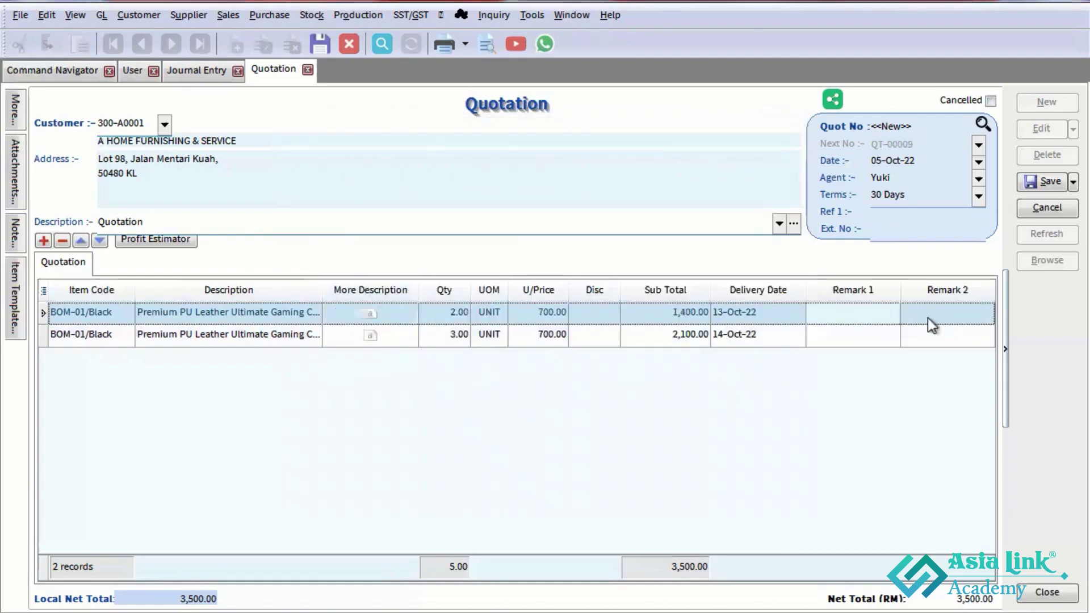
# - Save the quotation as QT-00009 and preview it using the Sales Quotation 3 (Sales Disc) layout
pyautogui.click(861, 334)
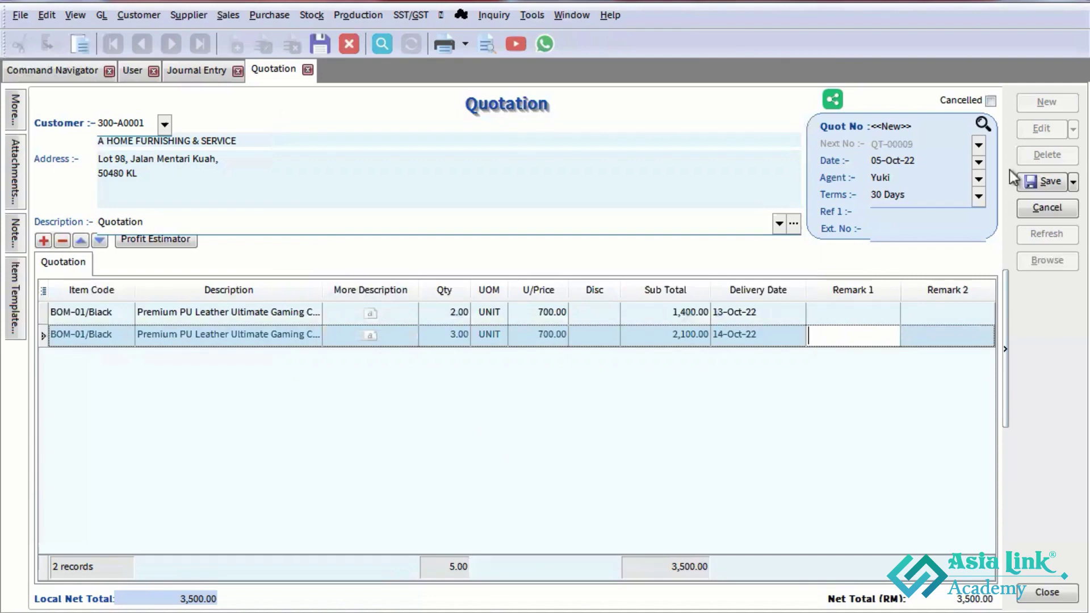
pyautogui.click(1043, 181)
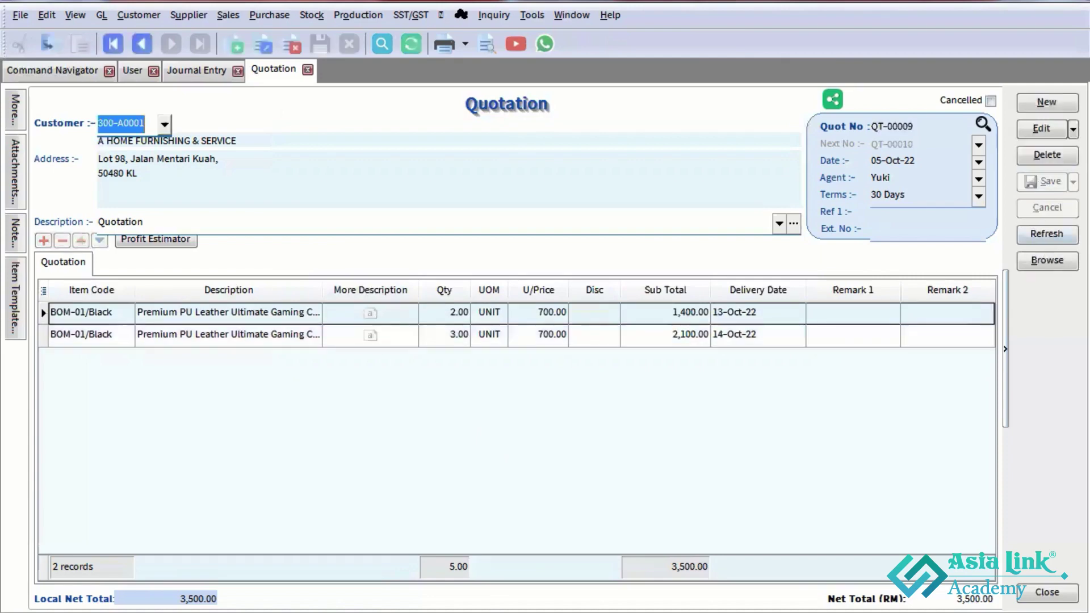
pyautogui.click(476, 43)
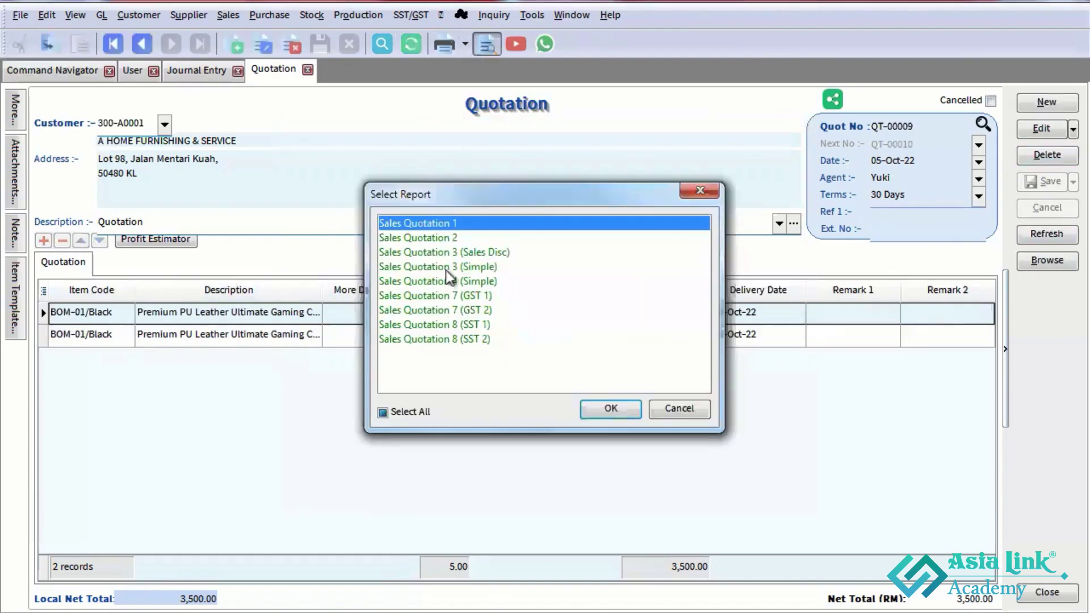
pyautogui.click(462, 256)
pyautogui.click(612, 416)
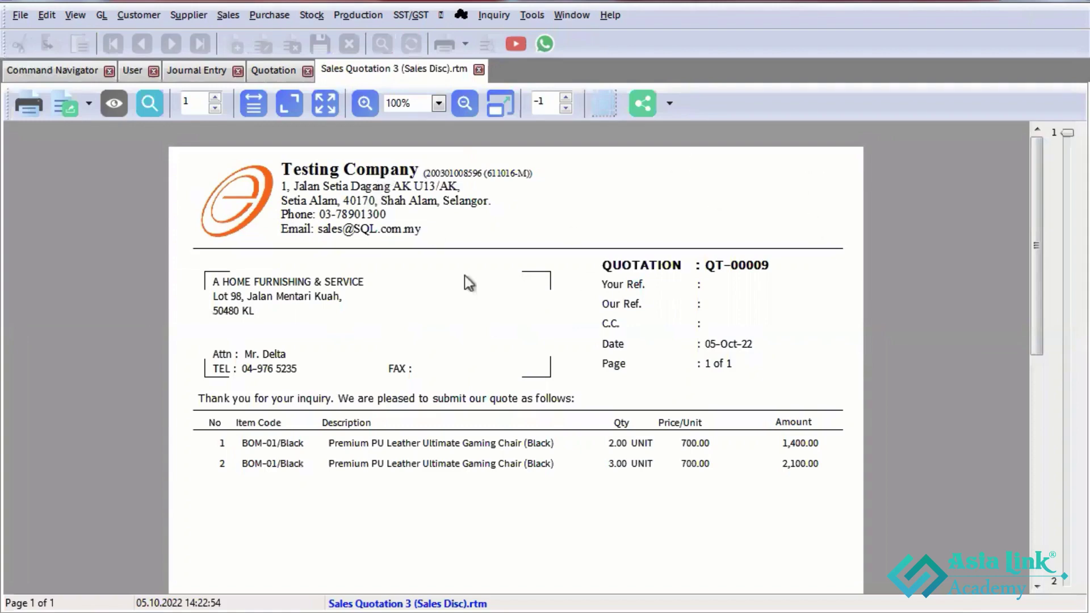
pyautogui.scroll(-8, 844, 329)
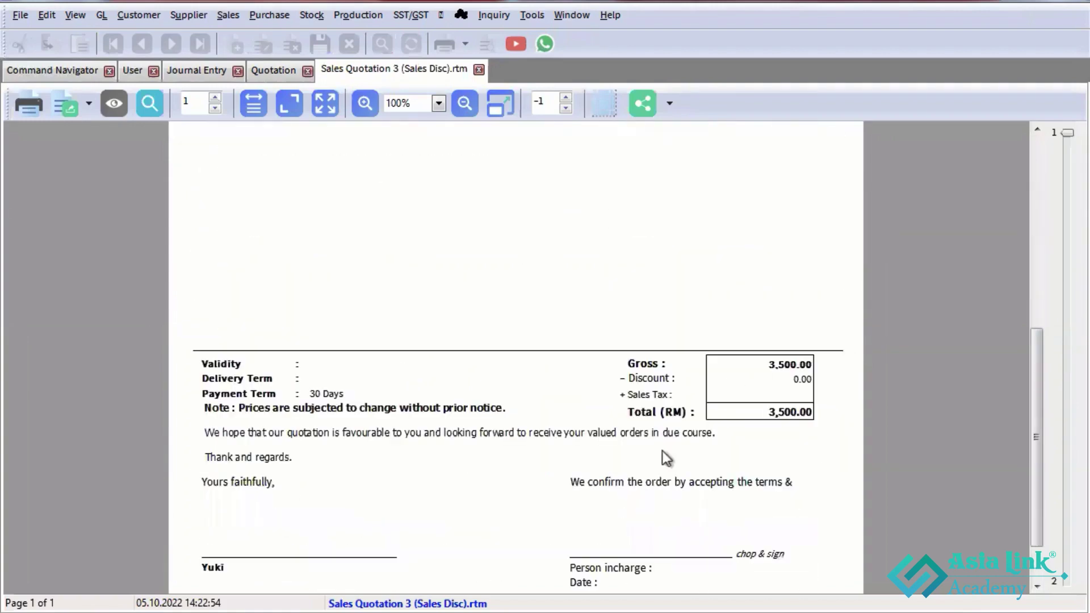
pyautogui.scroll(-1, 709, 486)
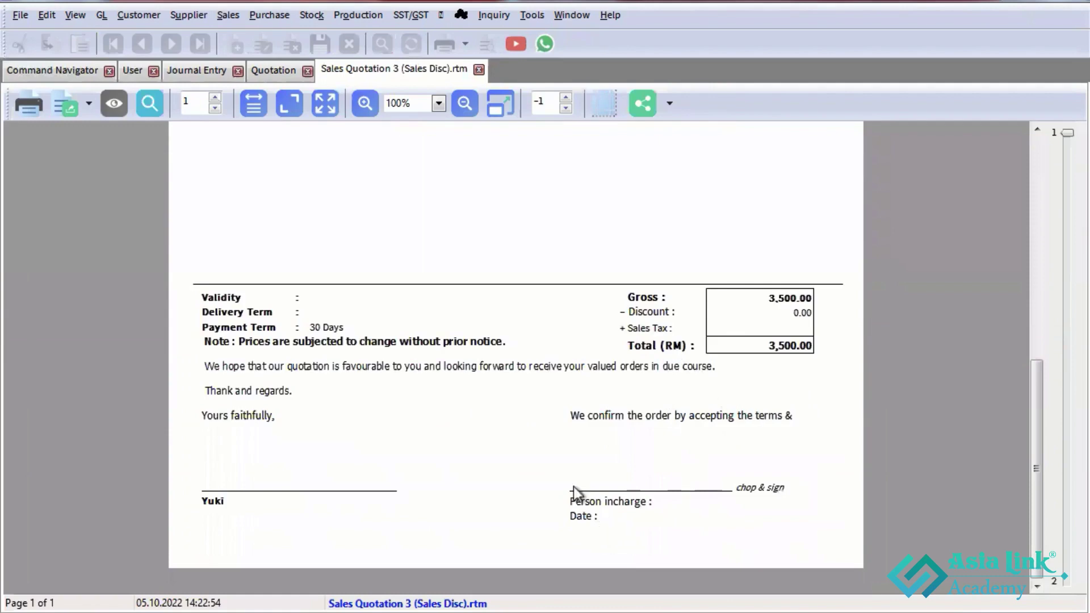
pyautogui.scroll(1, 755, 417)
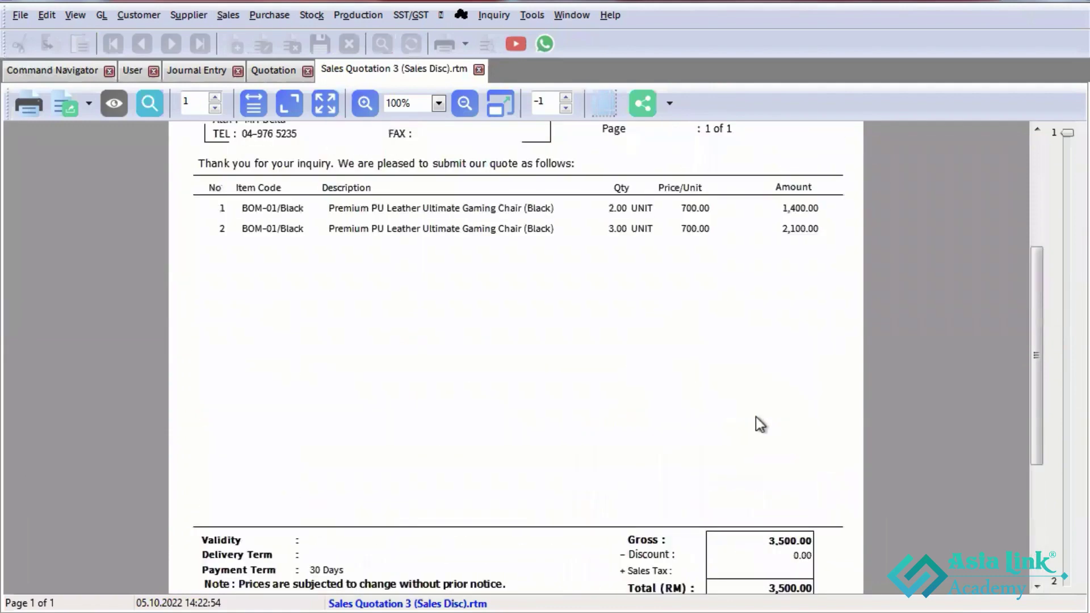
pyautogui.scroll(-5, 755, 417)
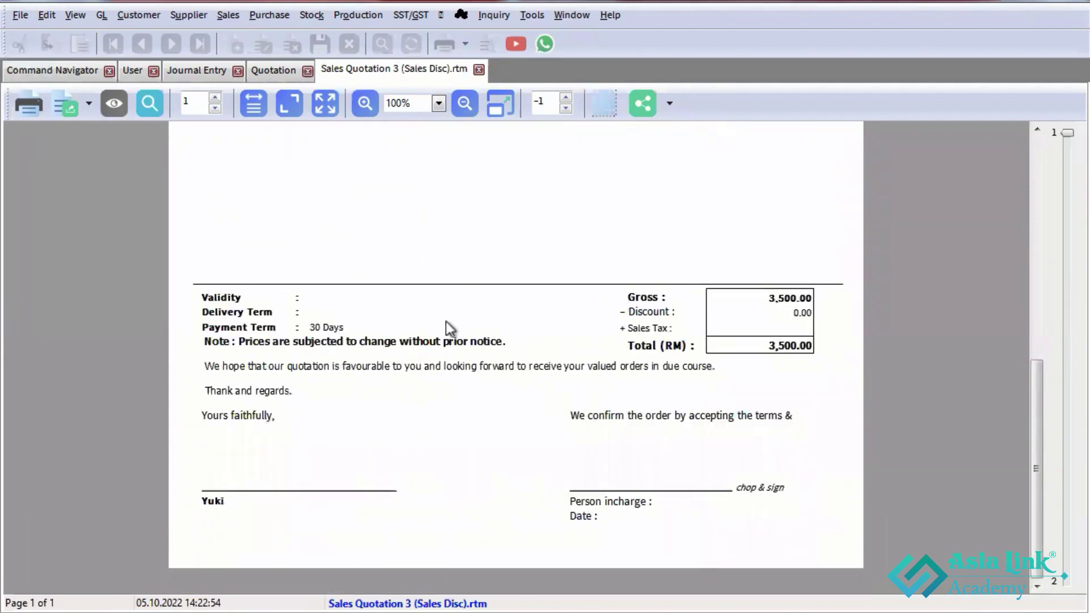
pyautogui.scroll(10, 342, 191)
# - Cancel the PDF export of the preview and look through the export format list
pyautogui.click(73, 111)
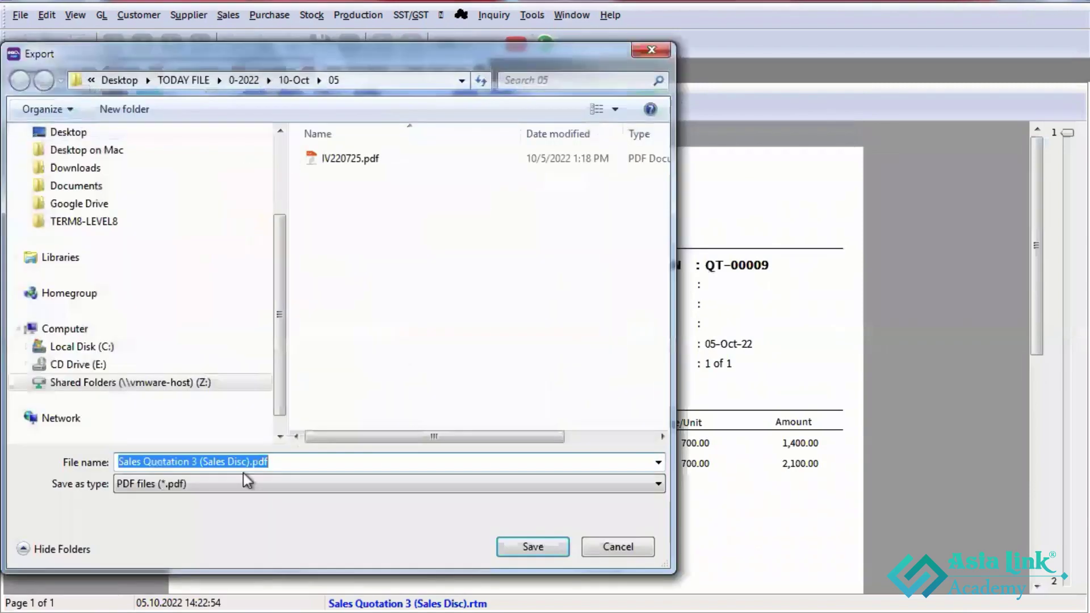
pyautogui.click(622, 547)
pyautogui.click(90, 103)
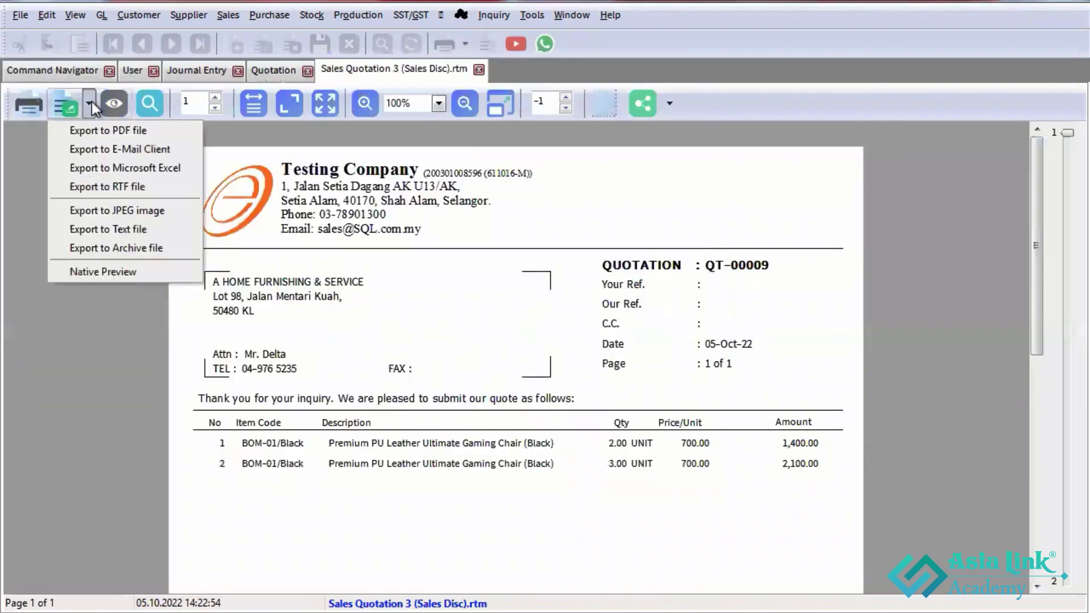
pyautogui.click(89, 105)
pyautogui.click(89, 105)
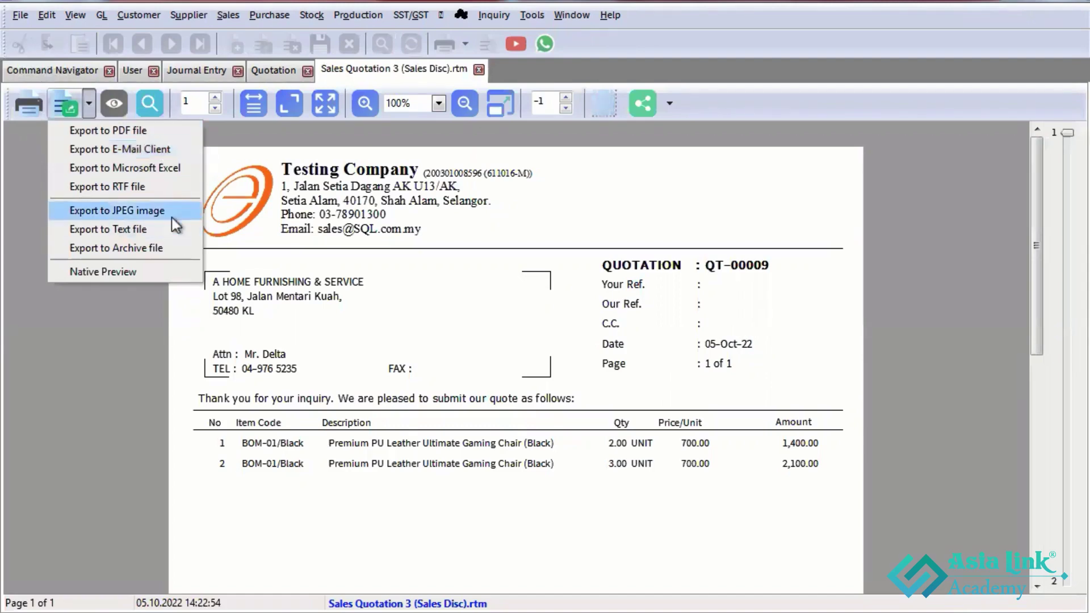
pyautogui.click(625, 334)
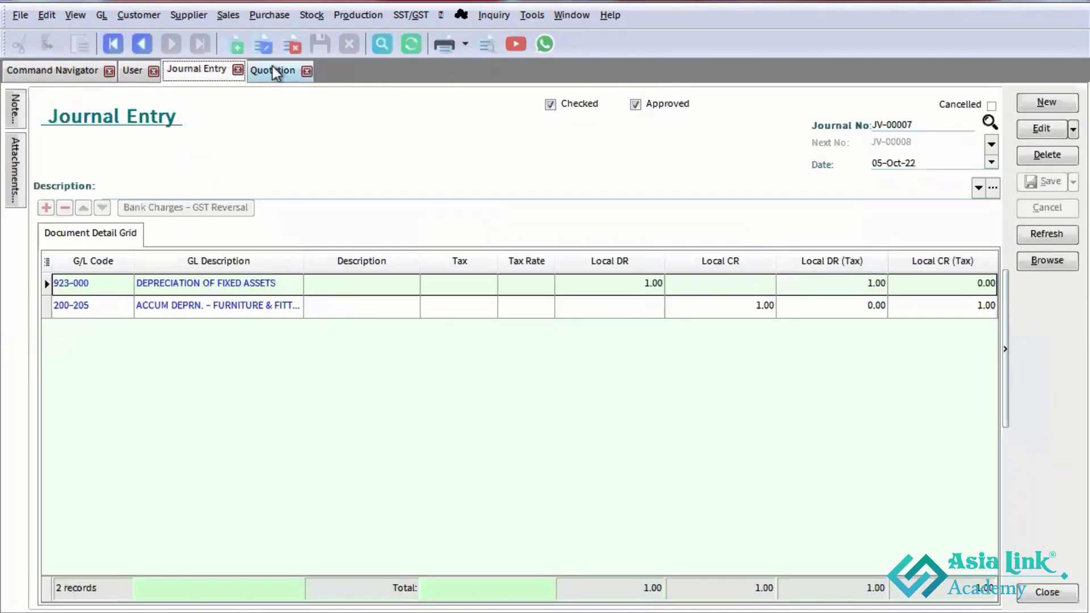
# - Close the quotation preview, Journal Entry and User windows
pyautogui.click(271, 67)
pyautogui.click(238, 71)
pyautogui.click(153, 71)
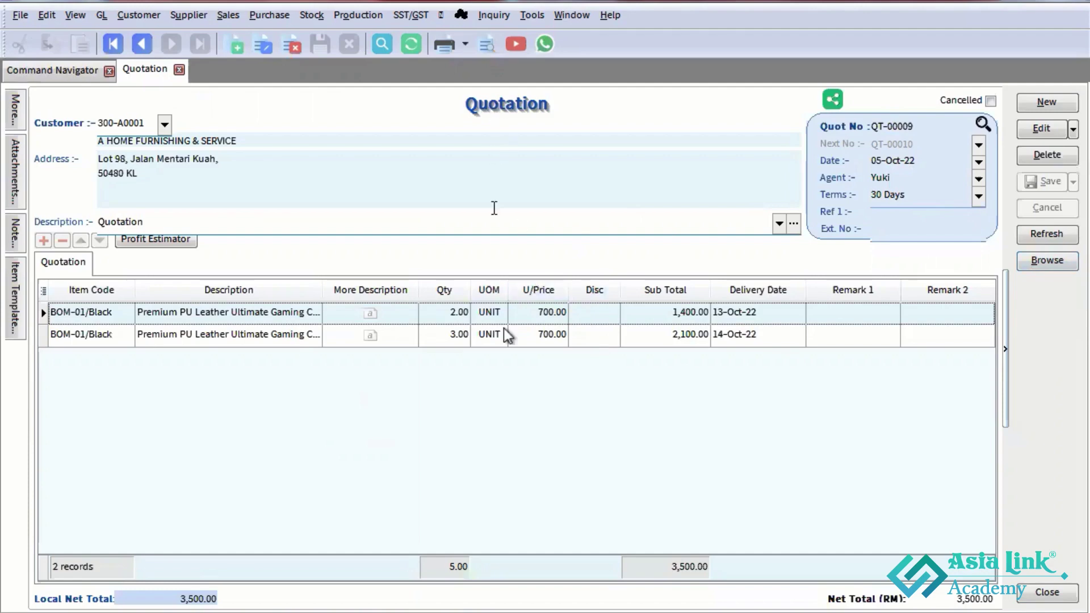
# - Start a new sales order for customer A HOME FURNISHING & SERVICE
pyautogui.click(1047, 260)
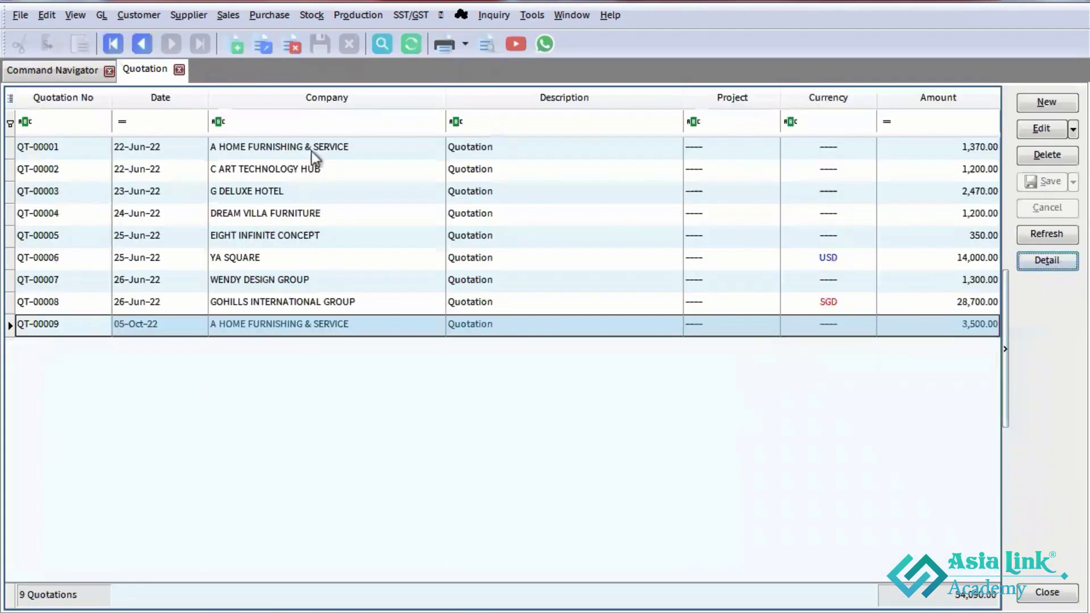
pyautogui.click(228, 15)
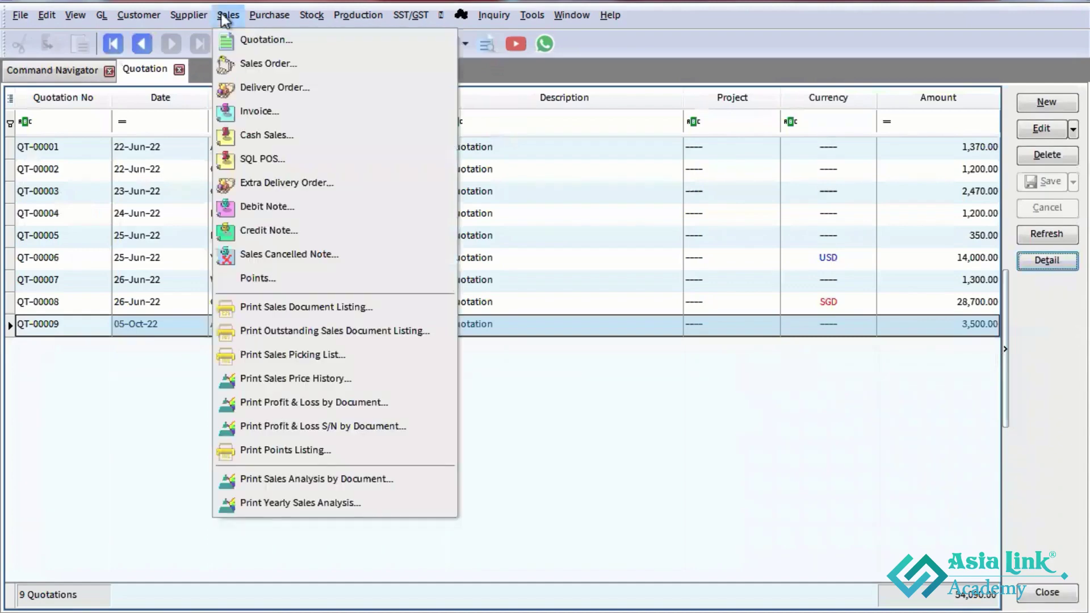
pyautogui.click(270, 67)
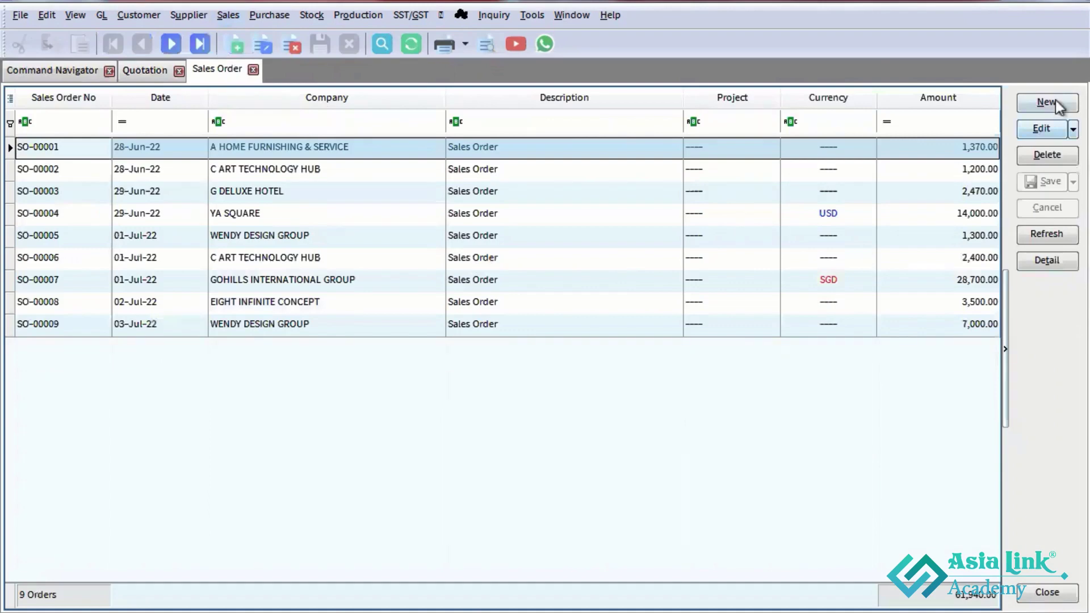
pyautogui.click(1047, 103)
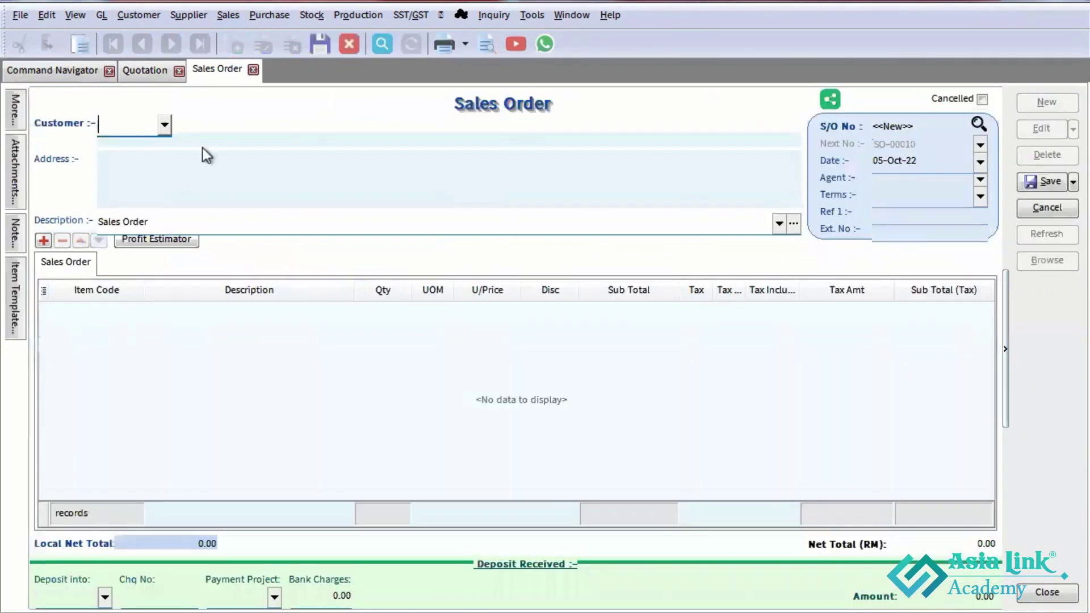
pyautogui.click(164, 124)
pyautogui.click(145, 173)
# - Transfer both QT-00009 chair lines (2 and 3 units) from the quotation into the order
pyautogui.rightClick(394, 115)
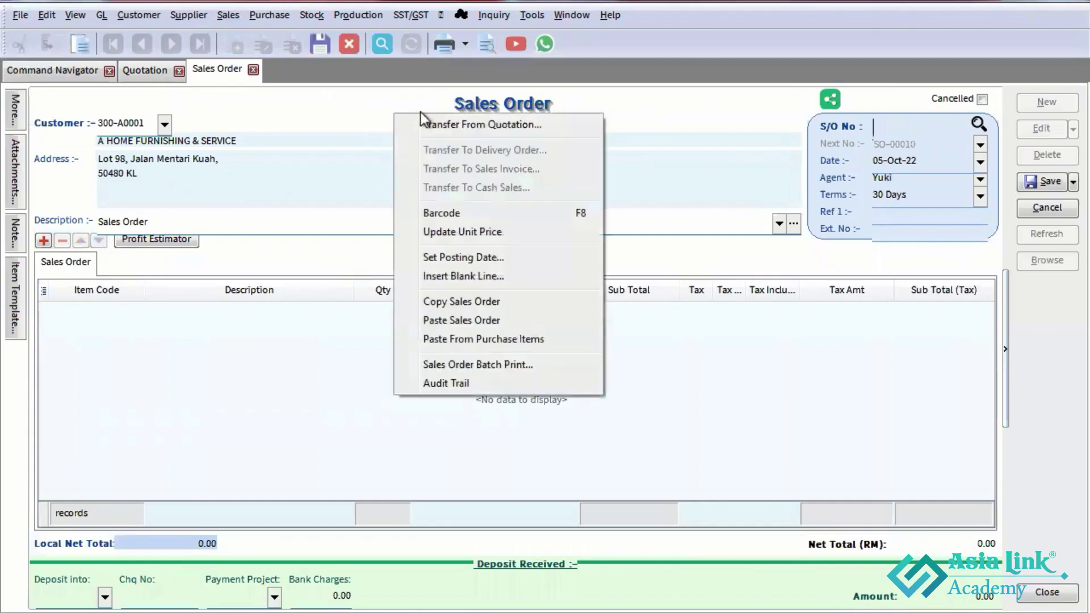
pyautogui.click(431, 125)
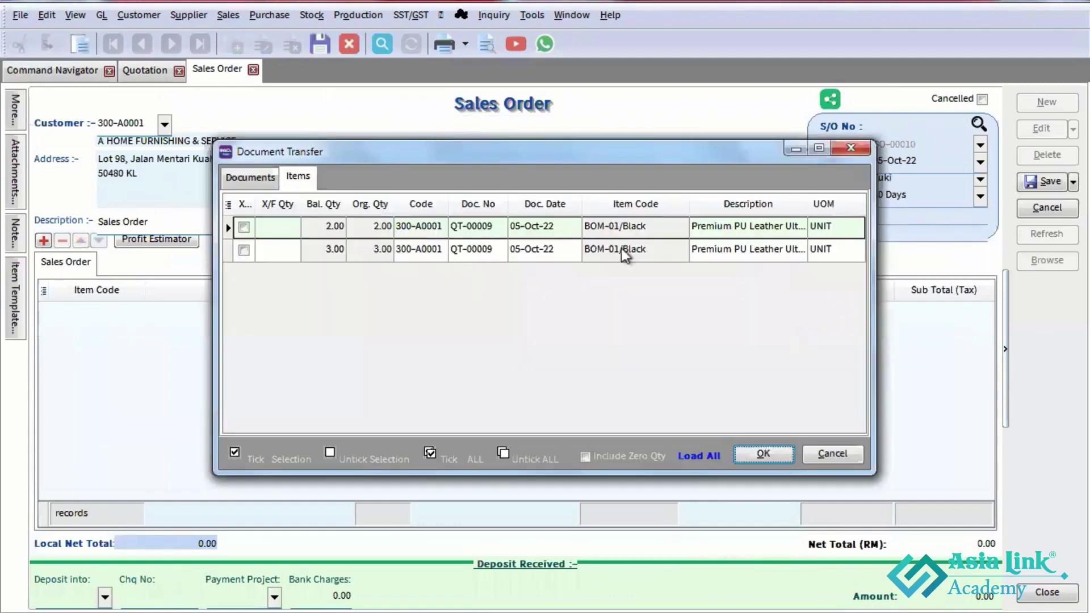
pyautogui.click(241, 228)
pyautogui.click(244, 249)
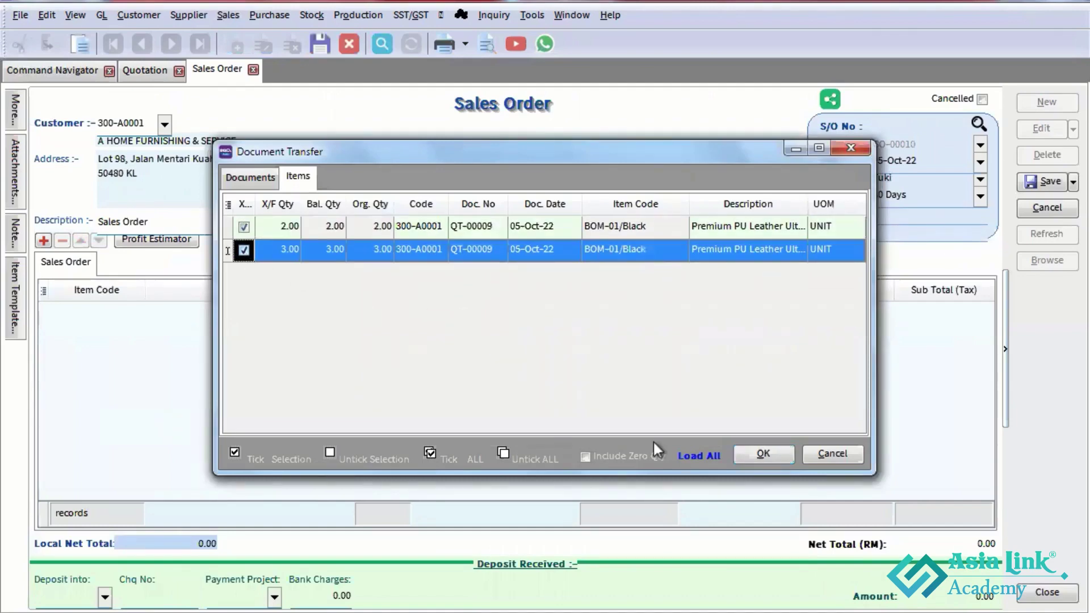
pyautogui.click(763, 455)
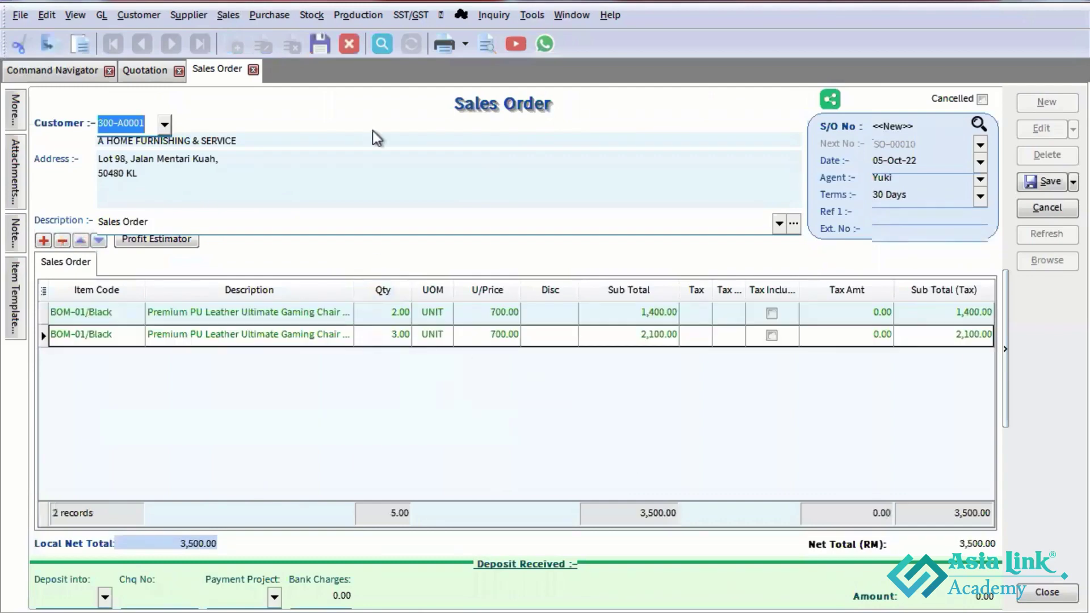
# - Delete all the transferred item lines from the sales order
pyautogui.click(366, 414)
pyautogui.hotkey('ctrl', 'a')
pyautogui.press('Delete')
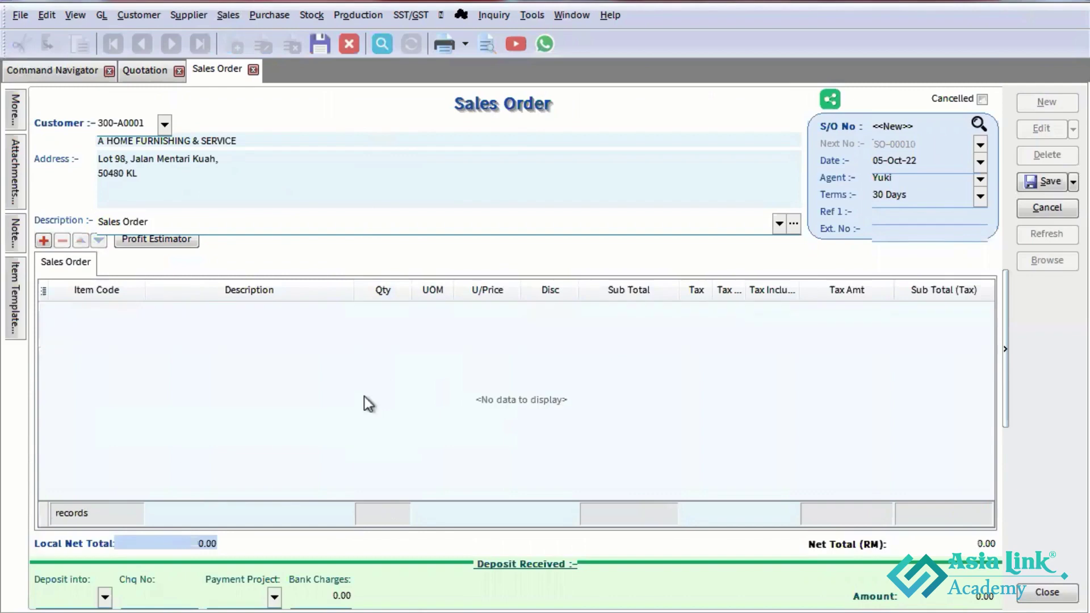
# - Transfer QT-00009 again with all items ticked, cutting the second line's quantity to 2
pyautogui.rightClick(340, 112)
pyautogui.click(444, 127)
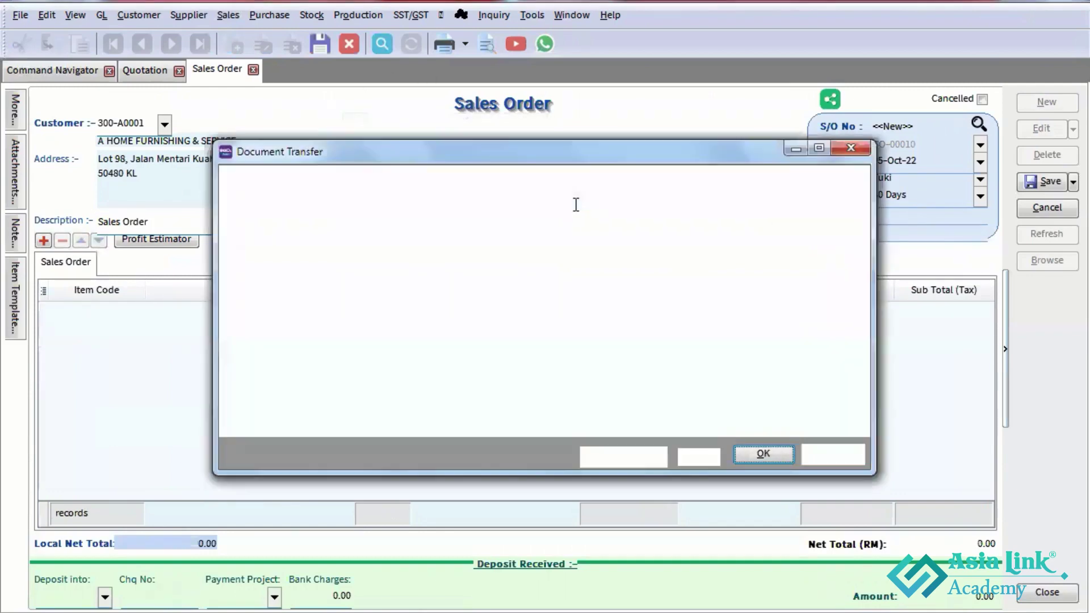
pyautogui.click(432, 451)
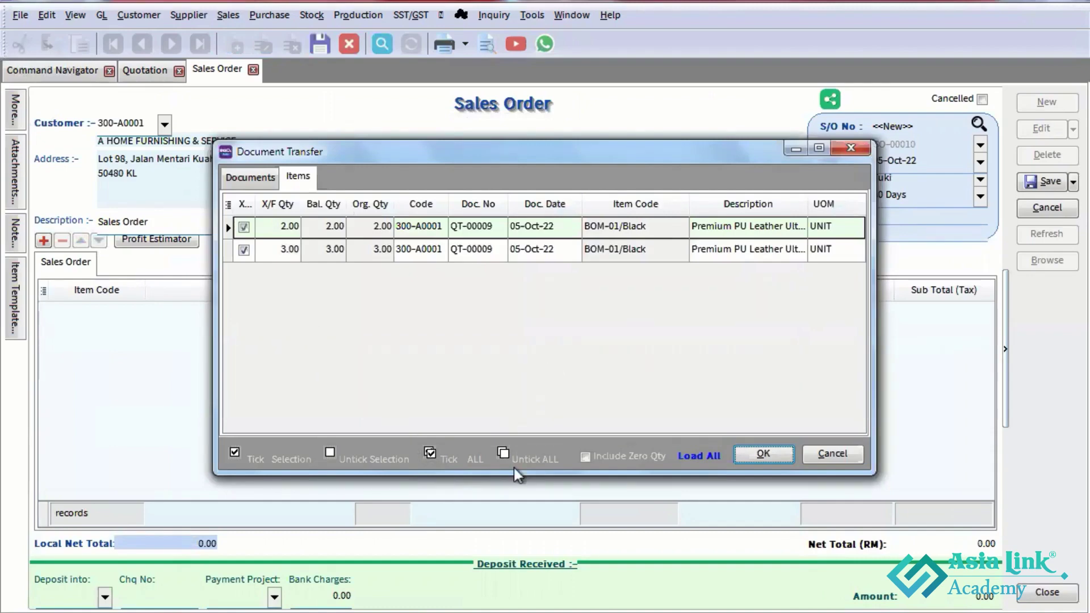
pyautogui.click(278, 250)
pyautogui.press('Return')
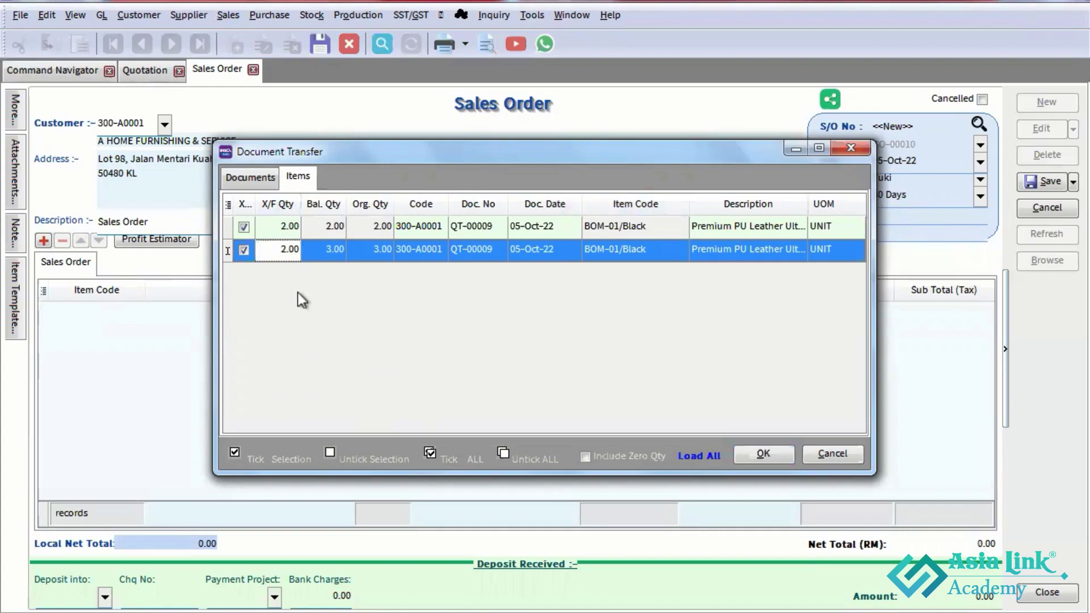
pyautogui.click(774, 457)
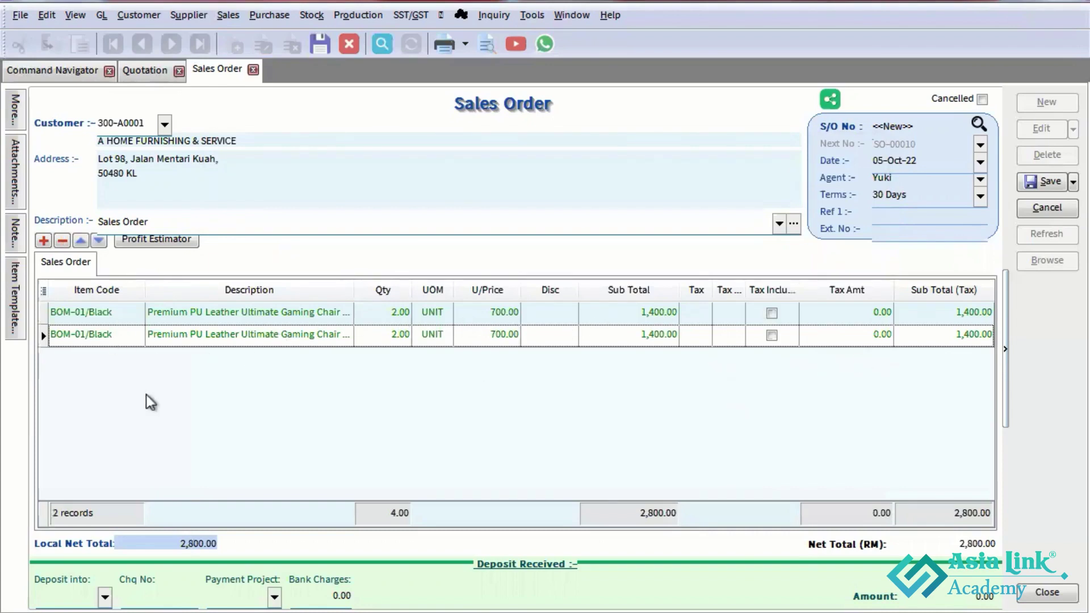
# - Show the Delivery Date and From Doc No columns on the sales order lines
pyautogui.click(43, 290)
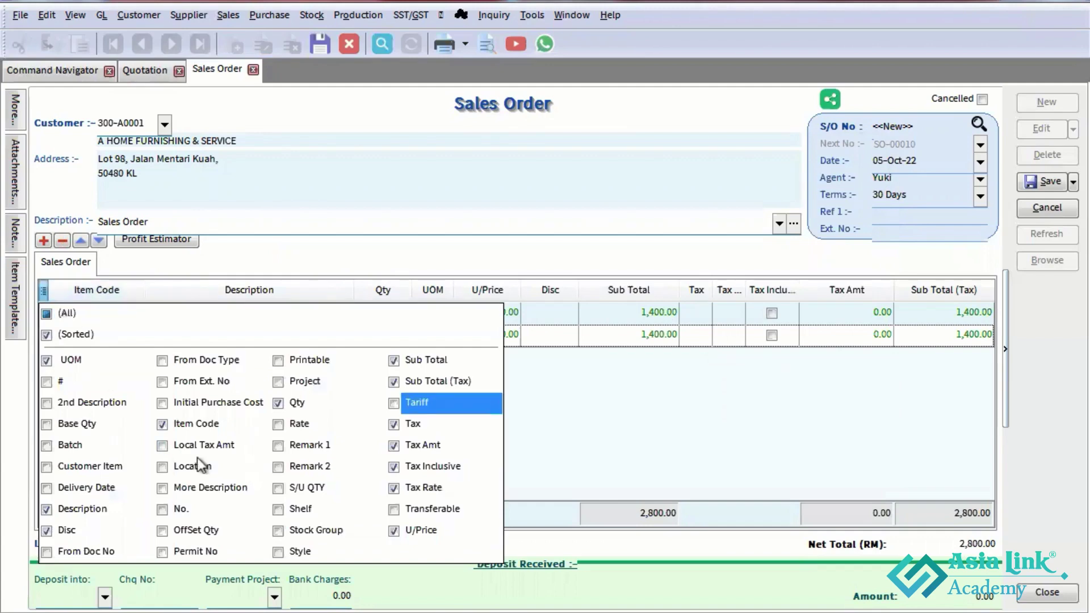
pyautogui.click(78, 486)
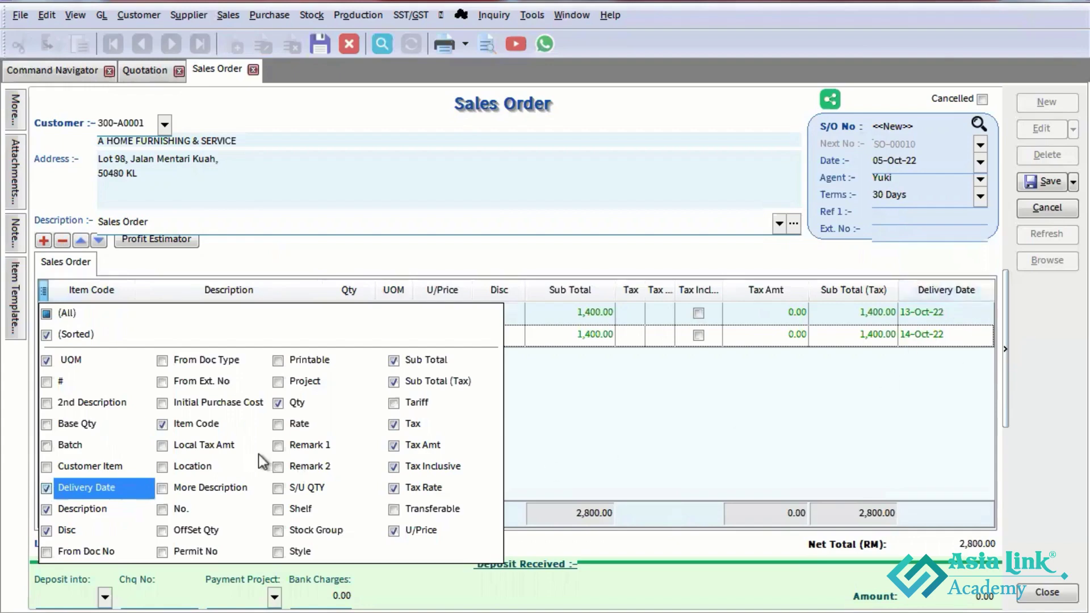
pyautogui.press('Down')
pyautogui.press('Down')
pyautogui.press('Down')
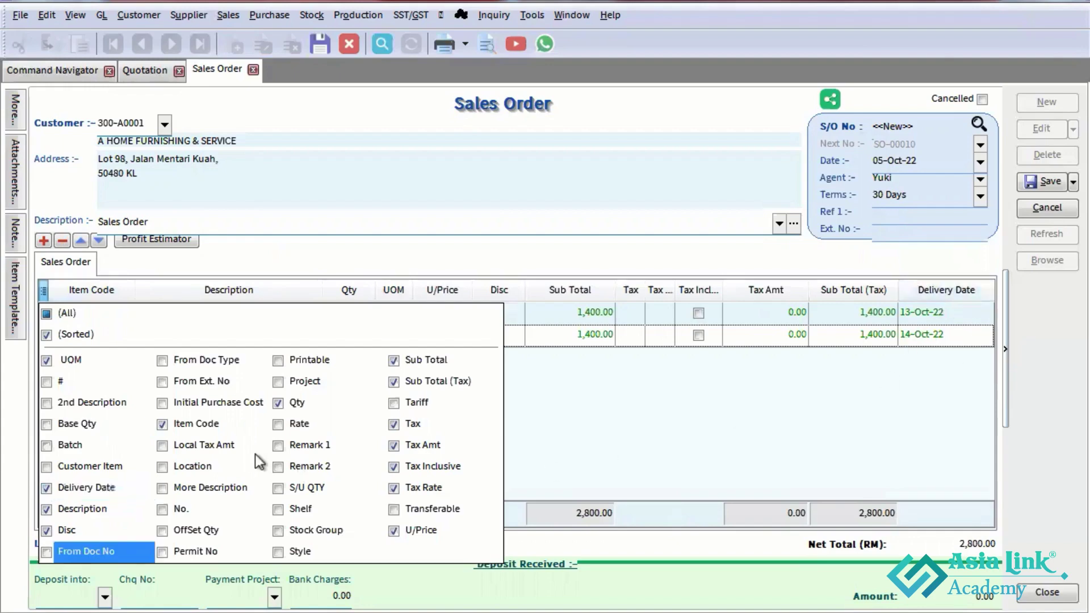
pyautogui.click(46, 551)
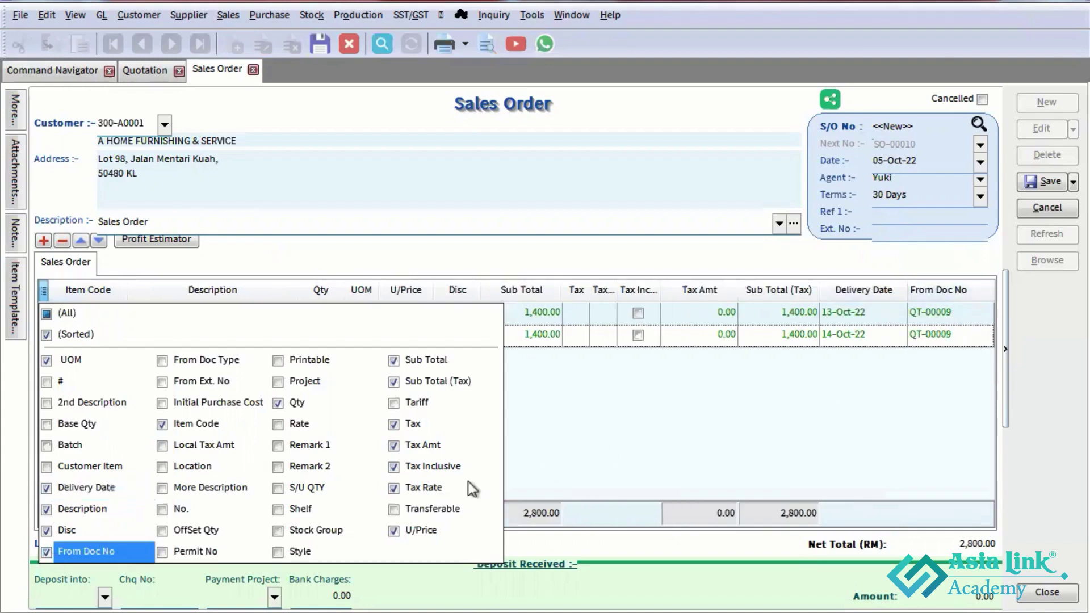
# - Hide Tax Rate, Tax Inclusive, Tax Amt, Tax and Sub Total (Tax); show Remark 1 and Remark 2
pyautogui.click(394, 488)
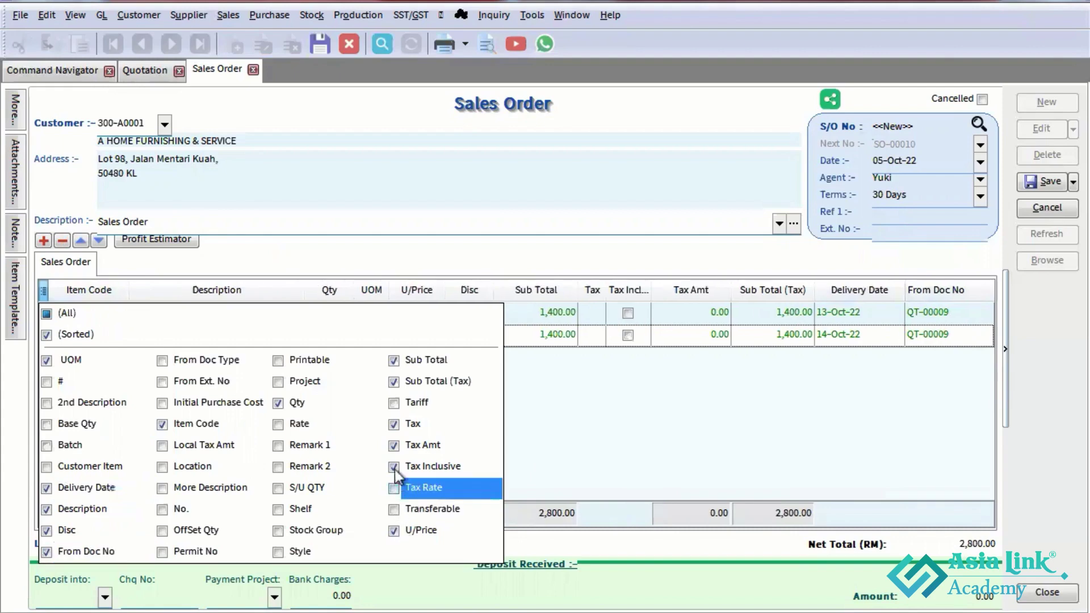
pyautogui.click(394, 467)
pyautogui.click(394, 446)
pyautogui.click(394, 425)
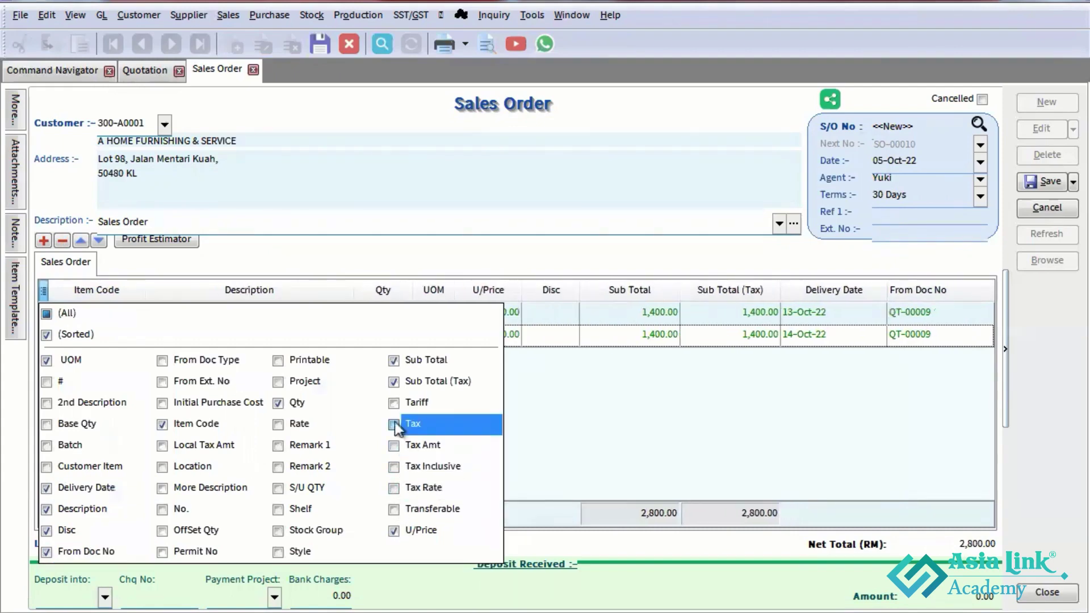
pyautogui.click(394, 382)
pyautogui.click(279, 446)
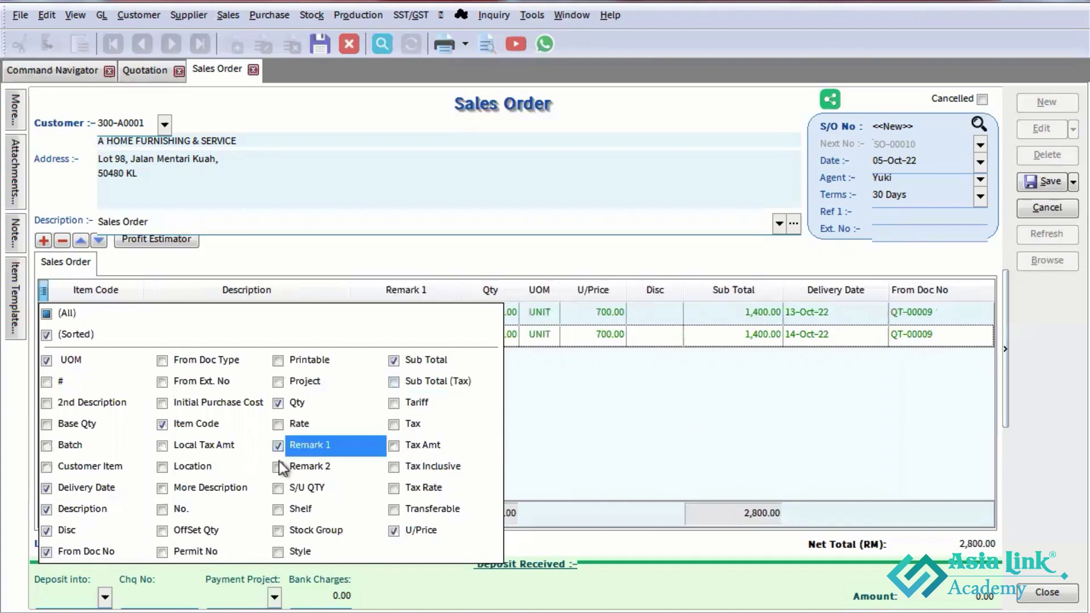
pyautogui.click(278, 468)
pyautogui.click(782, 429)
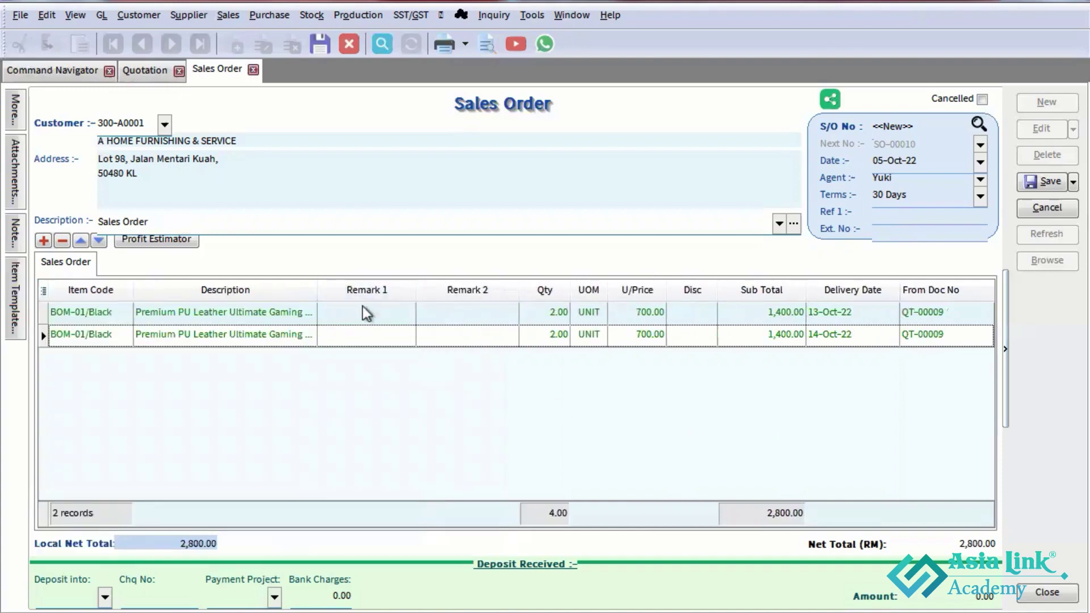
# - Reorder columns: Remark 1 beside Delivery Date, Remark 2 and From Doc No at the far right
pyautogui.moveTo(442, 294); pyautogui.dragTo(965, 291)
pyautogui.moveTo(363, 290); pyautogui.dragTo(823, 298)
pyautogui.moveTo(744, 293); pyautogui.dragTo(992, 296)
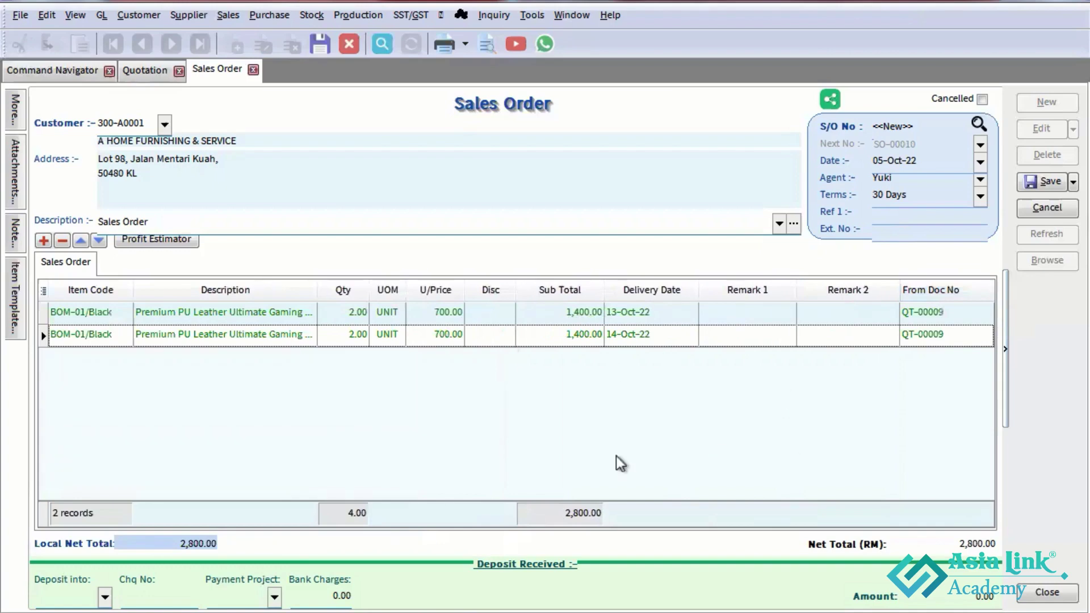
# - Save the sales order as SO-00010 and preview it in the Sales Order 3 (Sales Disc) format
pyautogui.click(1041, 183)
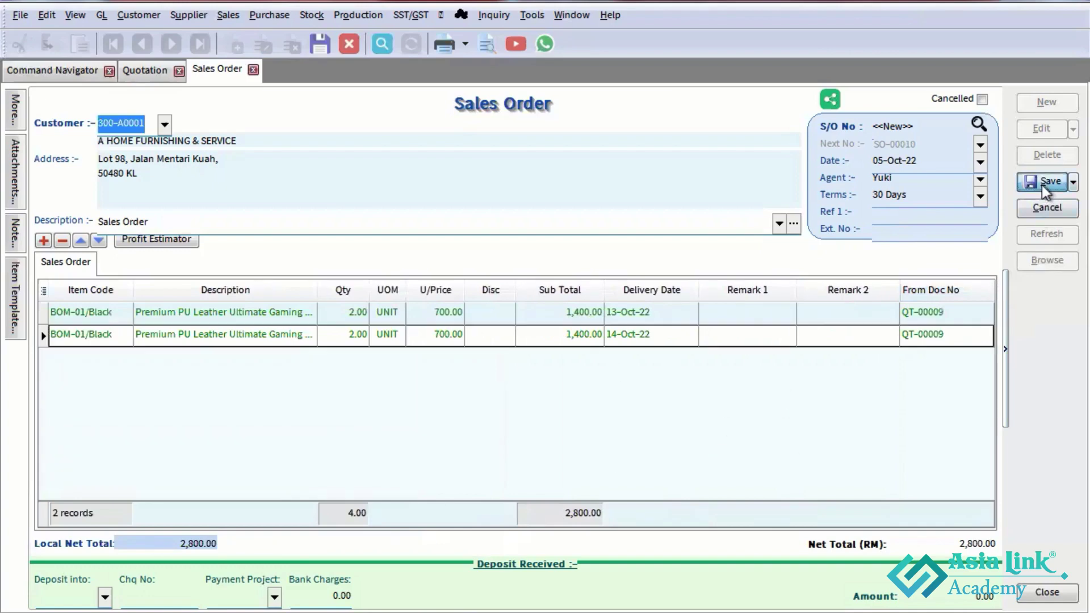
pyautogui.click(487, 44)
pyautogui.click(451, 262)
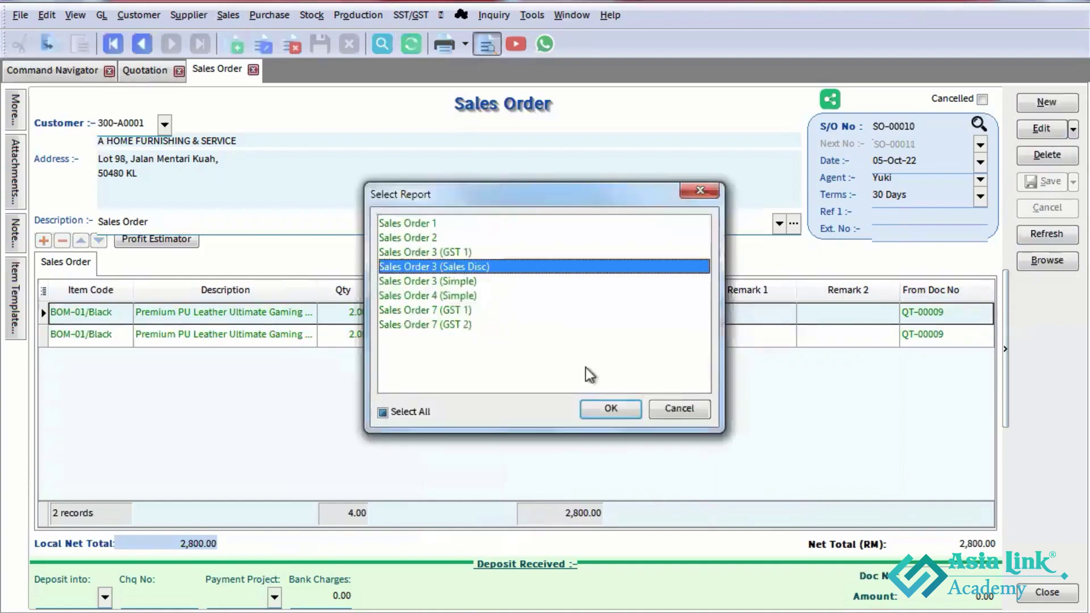
pyautogui.click(615, 410)
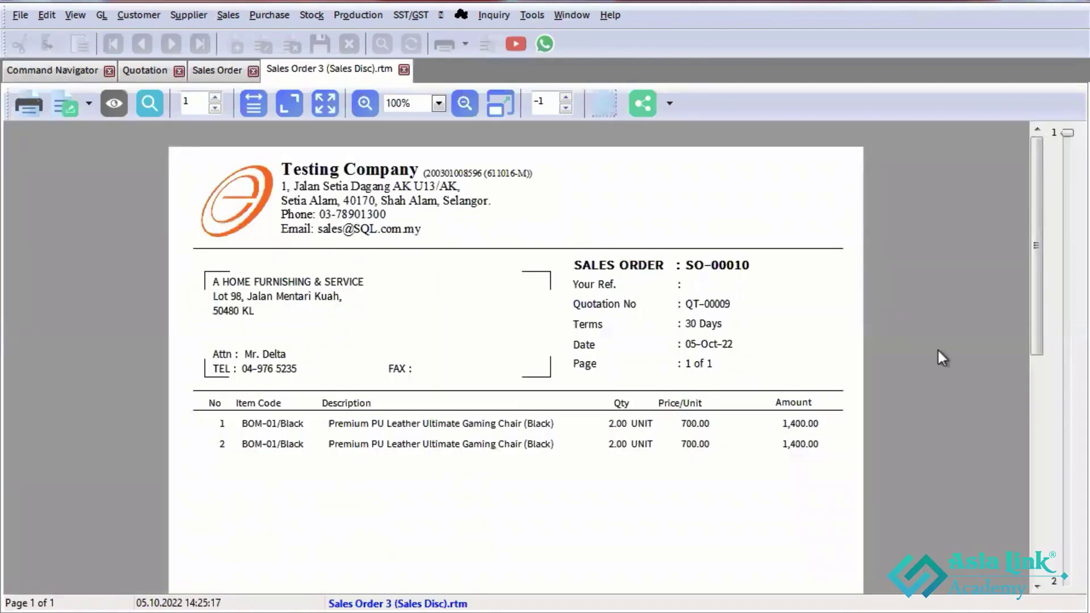
# - Scroll through the Sales Order 3 (Sales Disc) preview and glance at its export options
pyautogui.scroll(-1, 938, 348)
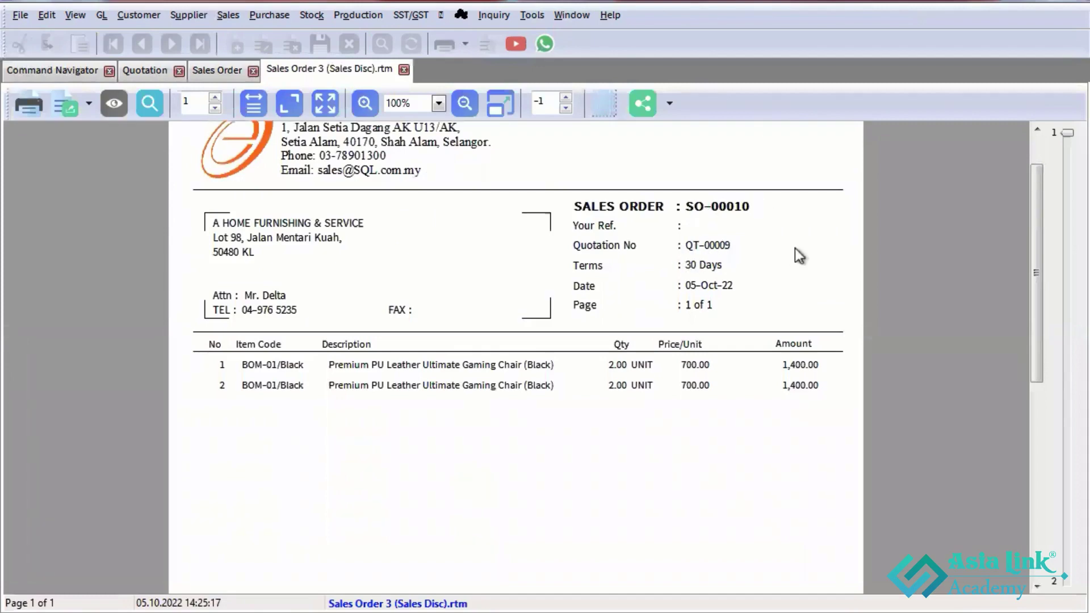
pyautogui.scroll(-6, 836, 383)
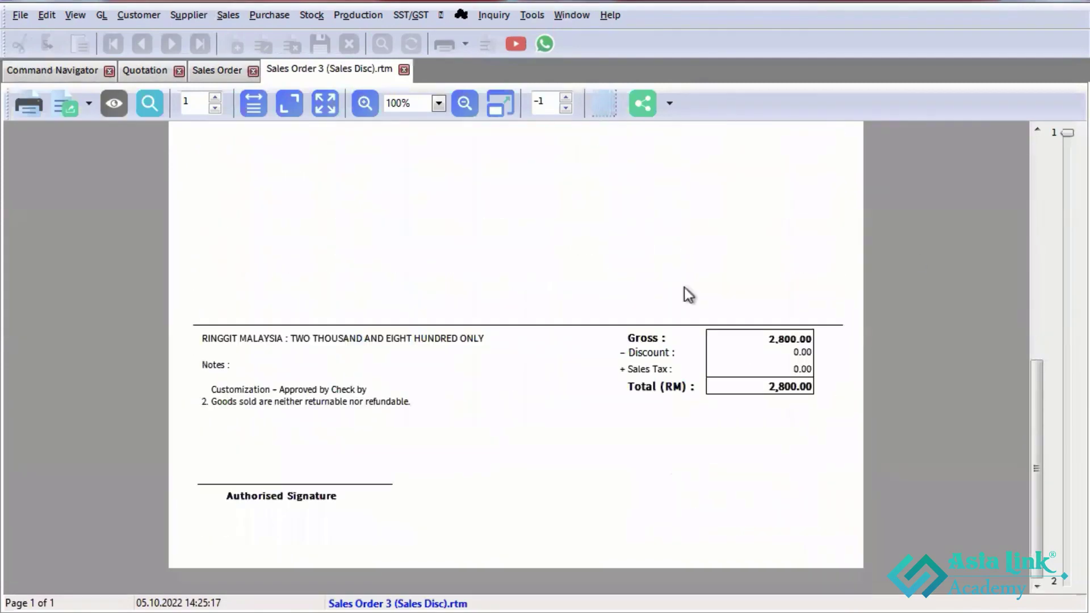
pyautogui.scroll(6, 931, 366)
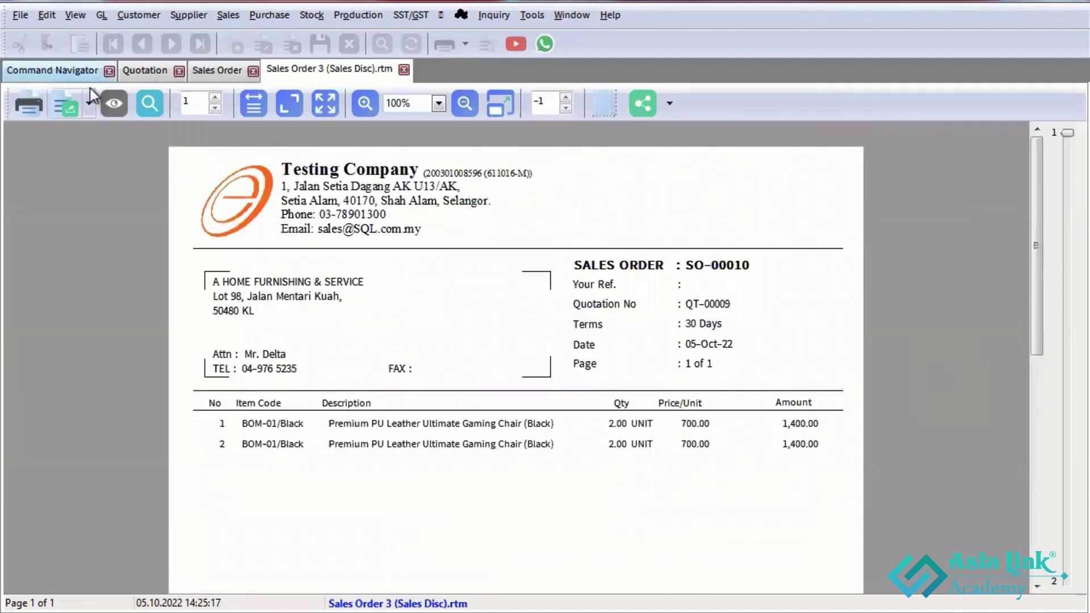
pyautogui.click(89, 104)
pyautogui.click(596, 334)
# - Close the report preview and return to the saved SO-00010 form totalling 2,800.00
pyautogui.click(404, 69)
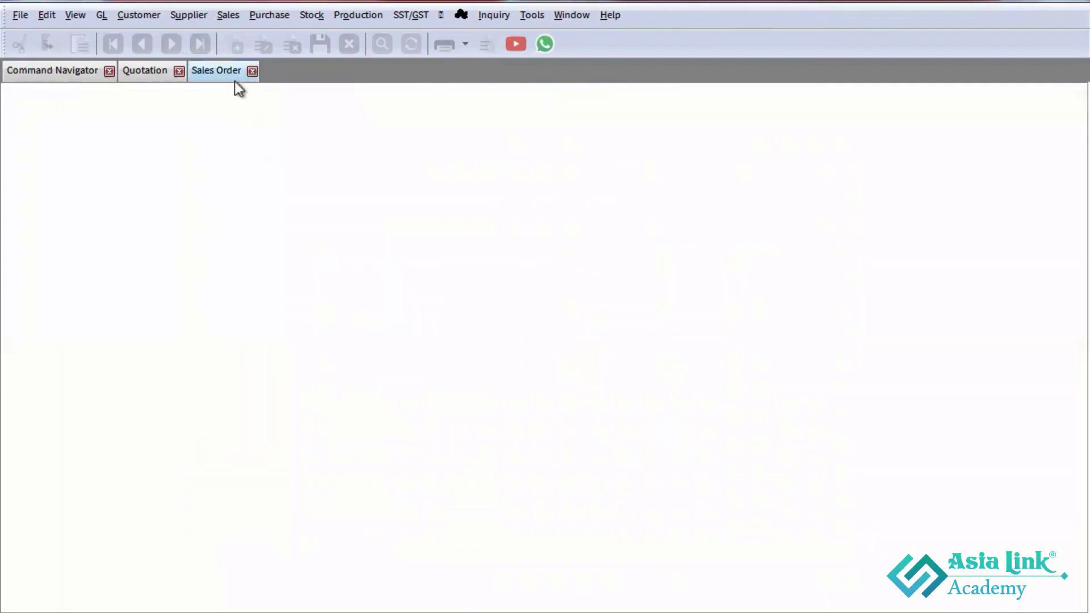
pyautogui.click(233, 80)
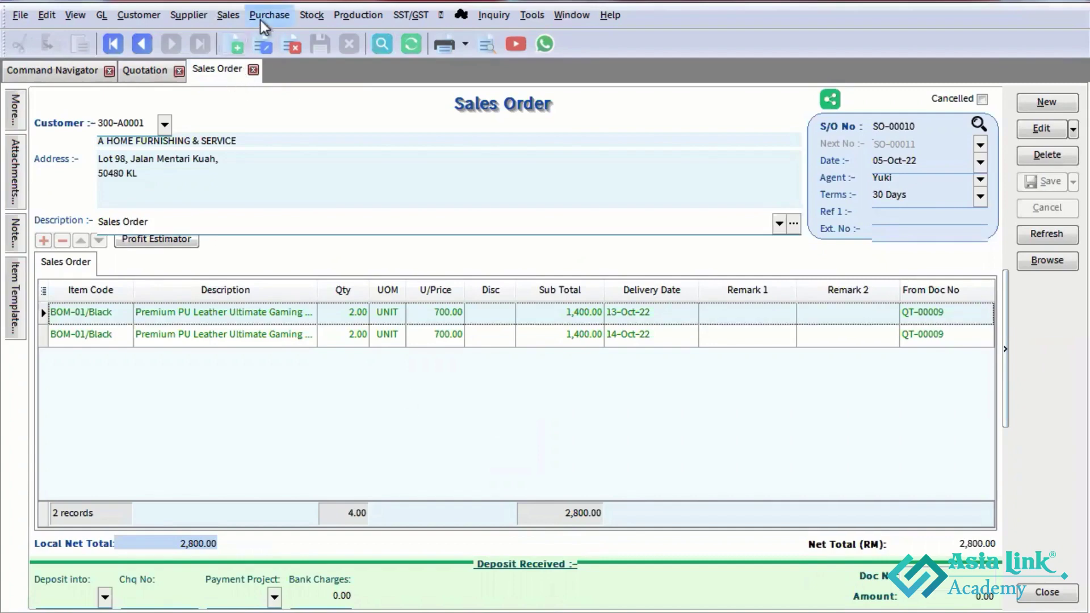
# - Start a new delivery order for customer A HOME FURNISHING & SERVICE (300-A0001)
pyautogui.click(224, 19)
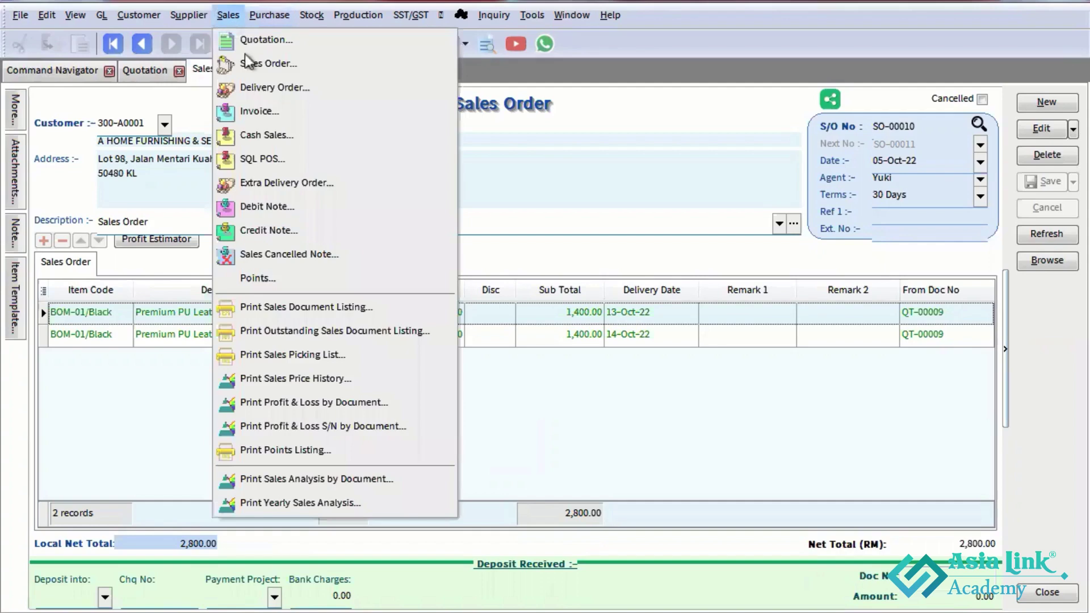
pyautogui.click(325, 87)
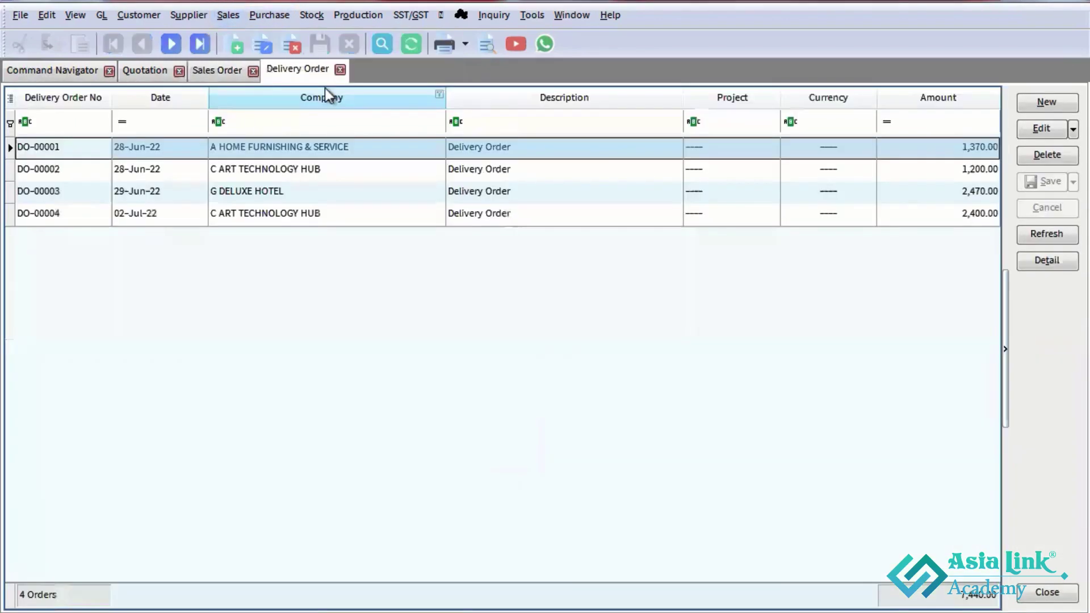
pyautogui.click(1047, 102)
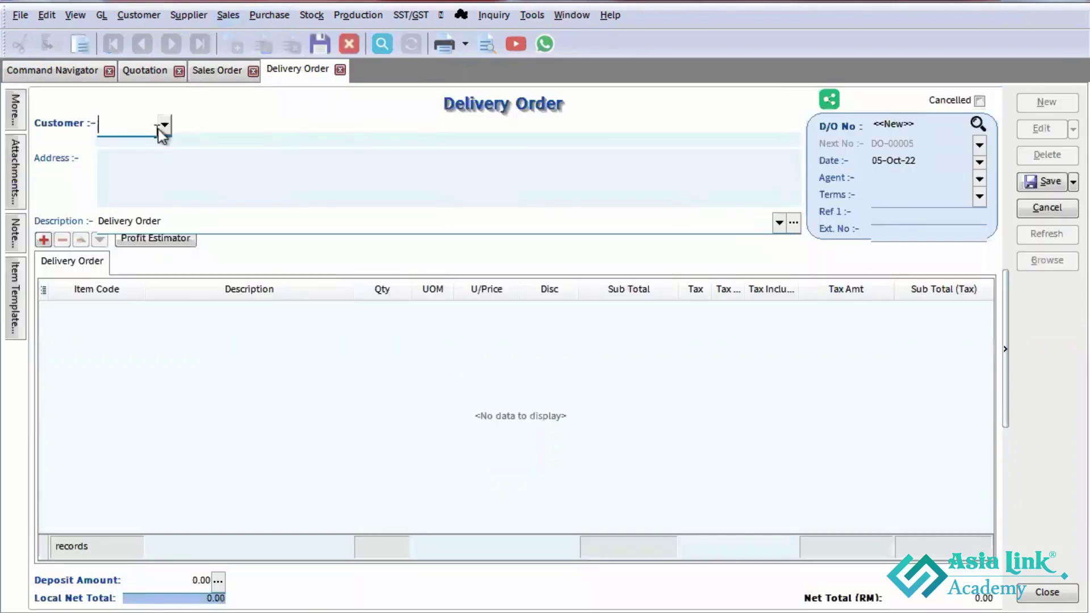
pyautogui.click(163, 126)
pyautogui.click(145, 170)
# - Transfer from SO-00010, showing Remark 2 and Delivery Date columns, and tick the 13-Oct-22 item
pyautogui.rightClick(404, 110)
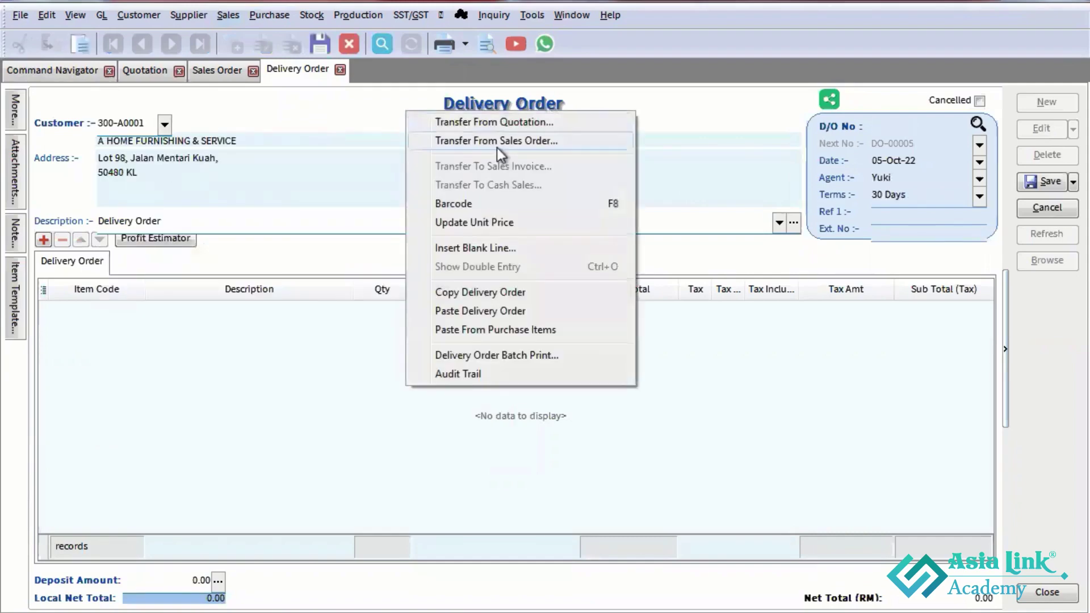
pyautogui.click(535, 144)
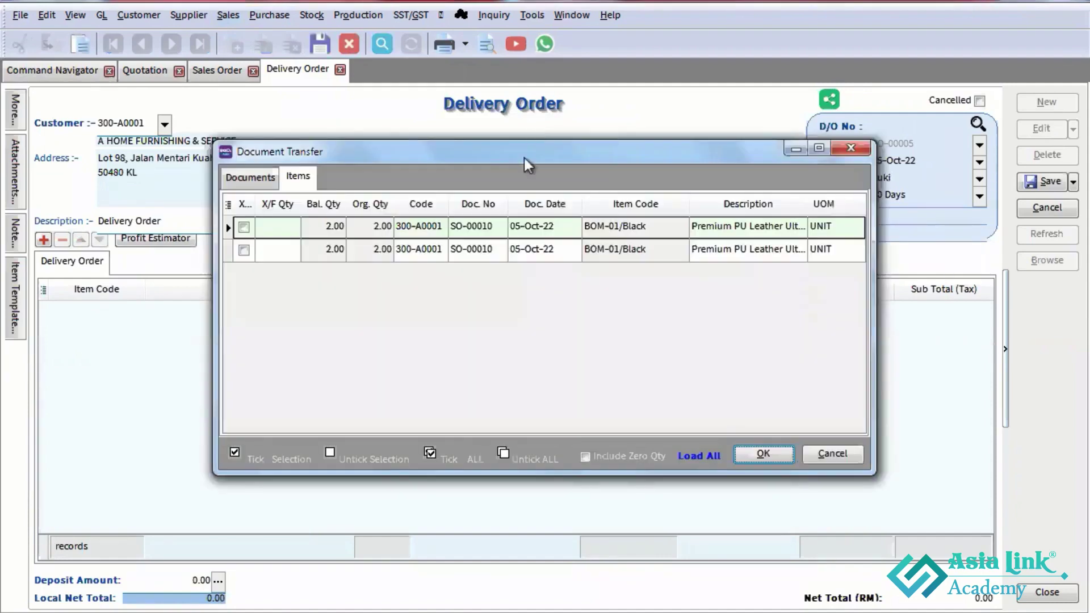
pyautogui.click(228, 204)
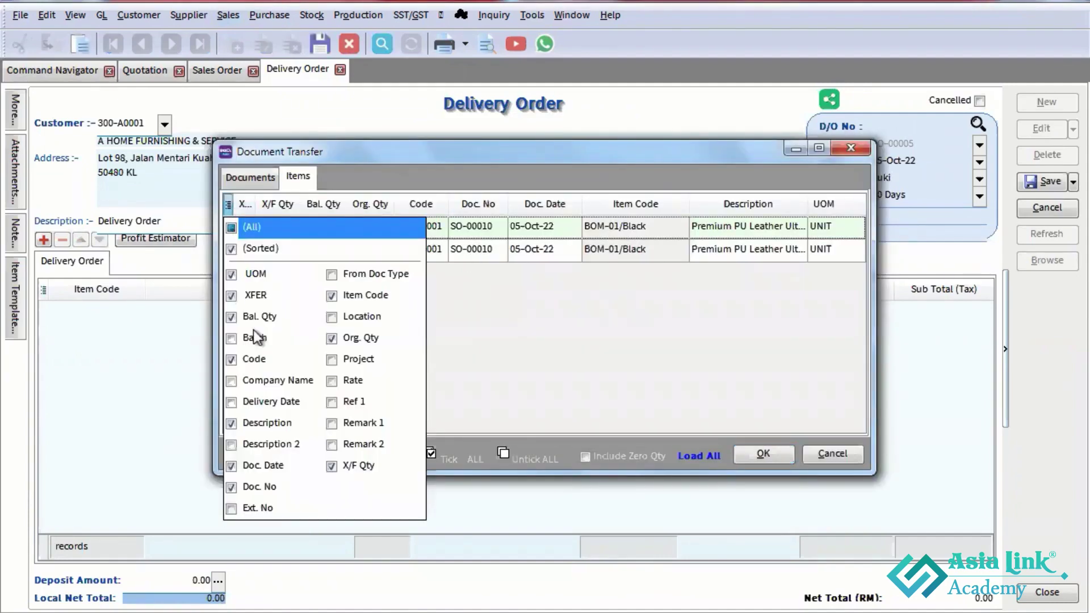
pyautogui.click(330, 443)
pyautogui.click(232, 401)
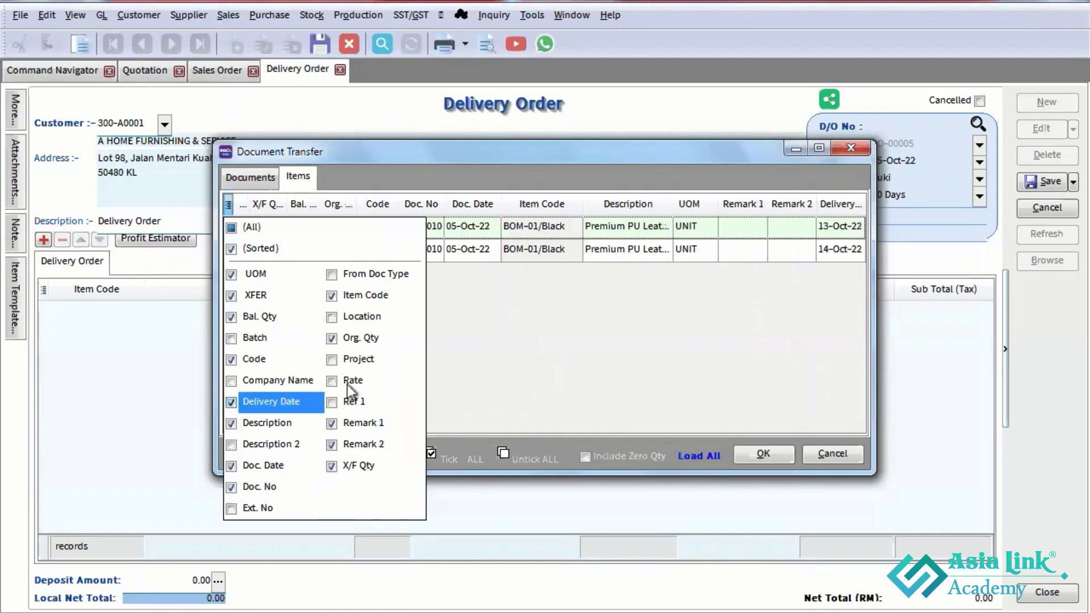
pyautogui.click(747, 229)
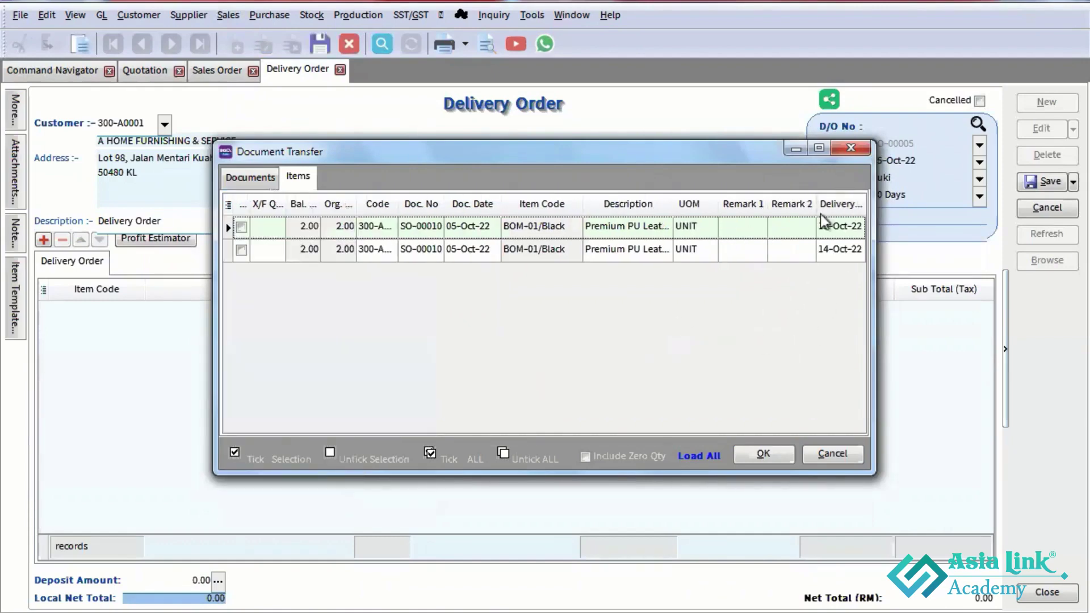
pyautogui.click(849, 230)
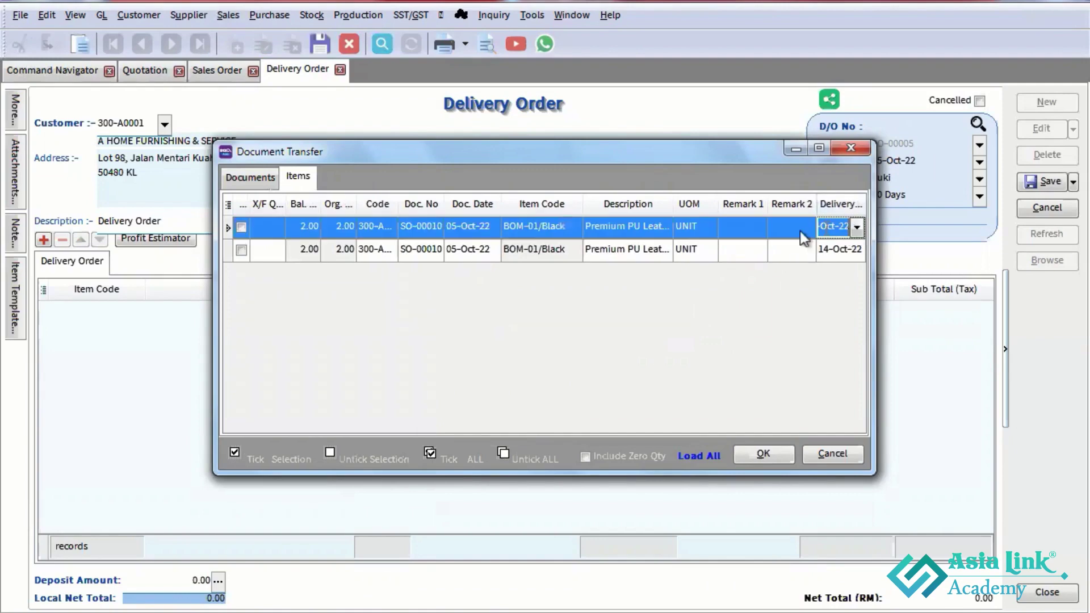
pyautogui.click(241, 227)
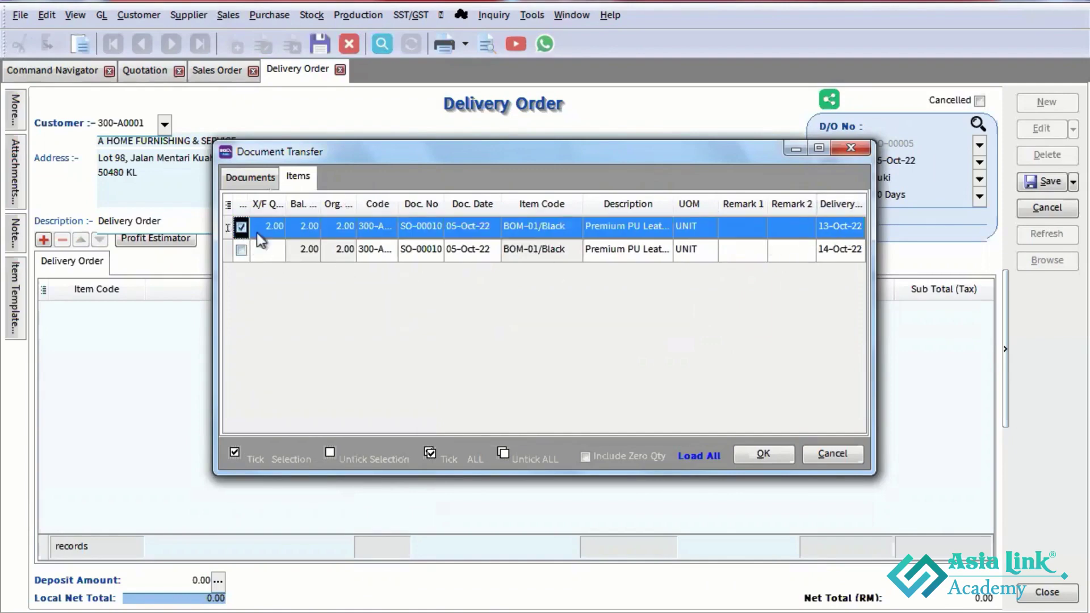
# - Bring in the 2-unit BOM-01/Black line, date it 13-Oct-22 and save as DO-00005
pyautogui.click(769, 450)
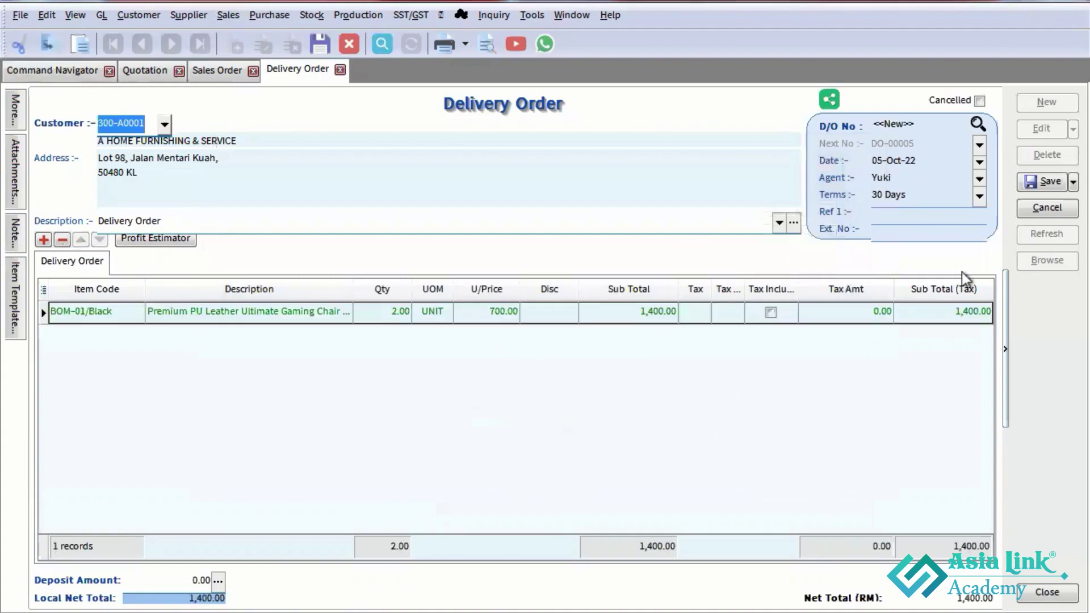
pyautogui.click(879, 162)
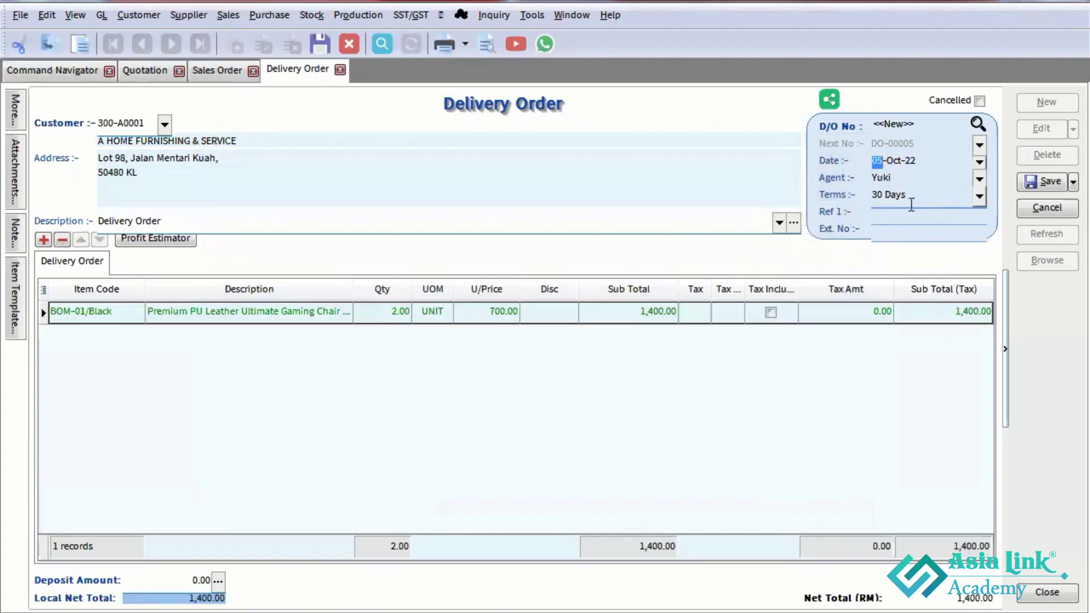
pyautogui.write('13')
pyautogui.press('Tab')
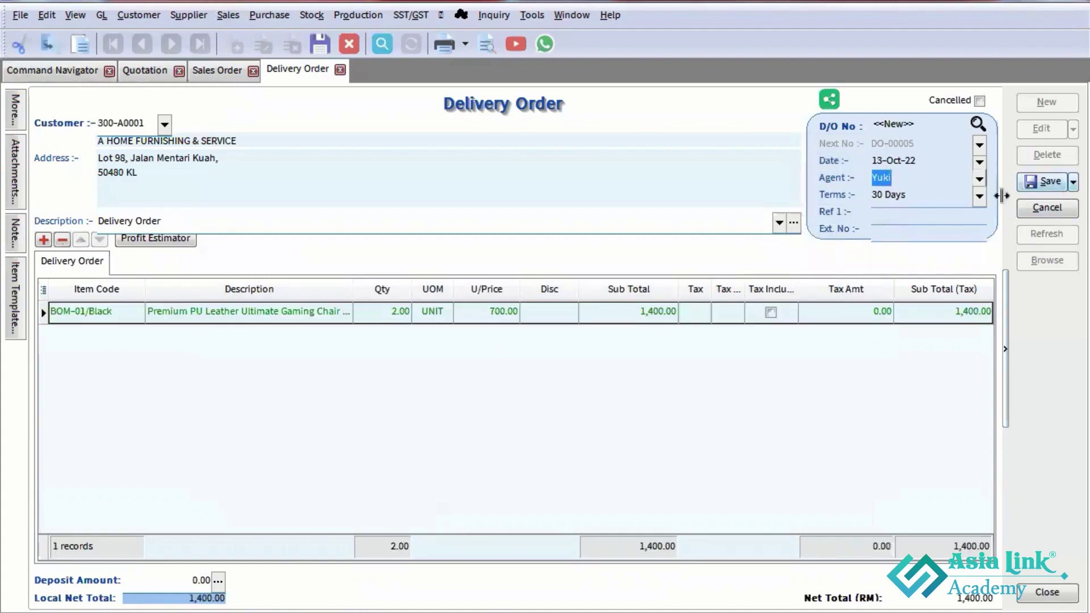
pyautogui.click(1037, 184)
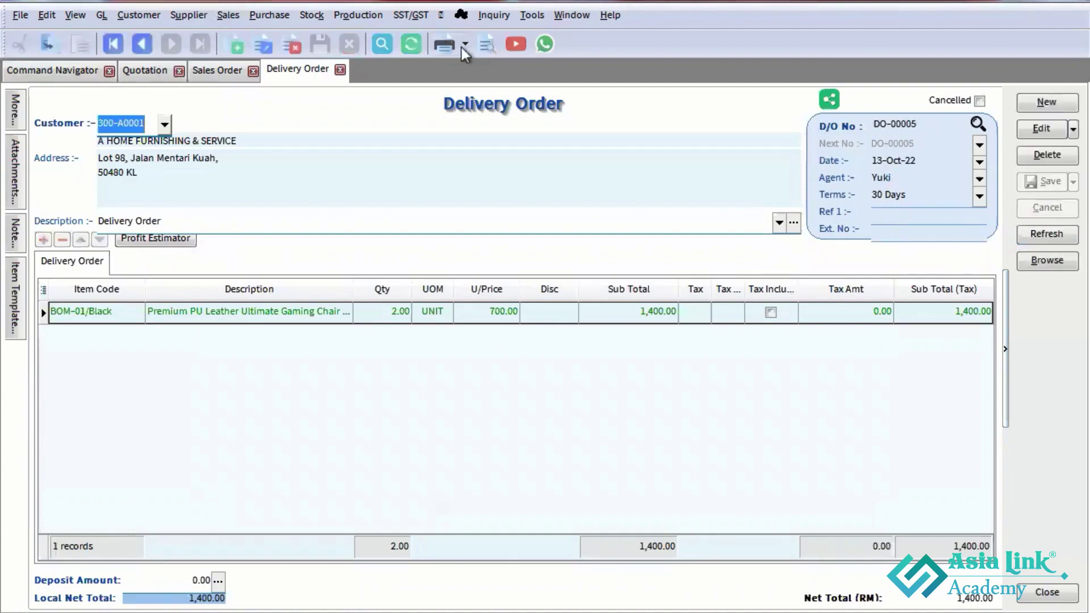
# - Preview DO-00005 in the Sales Delivery Order 1 layout, then switch back to the delivery order form
pyautogui.click(481, 45)
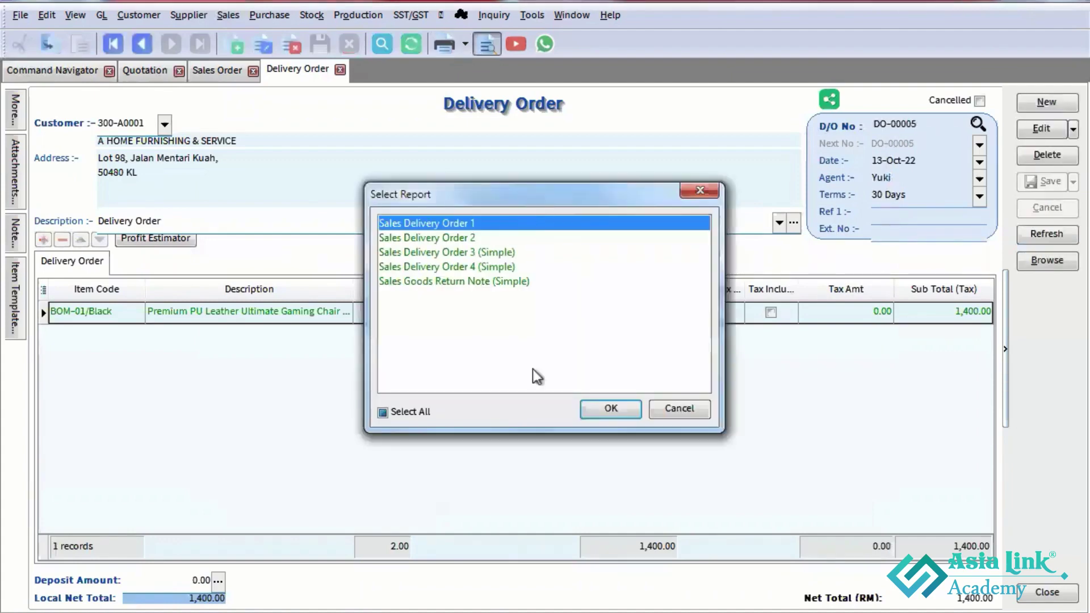
pyautogui.click(602, 409)
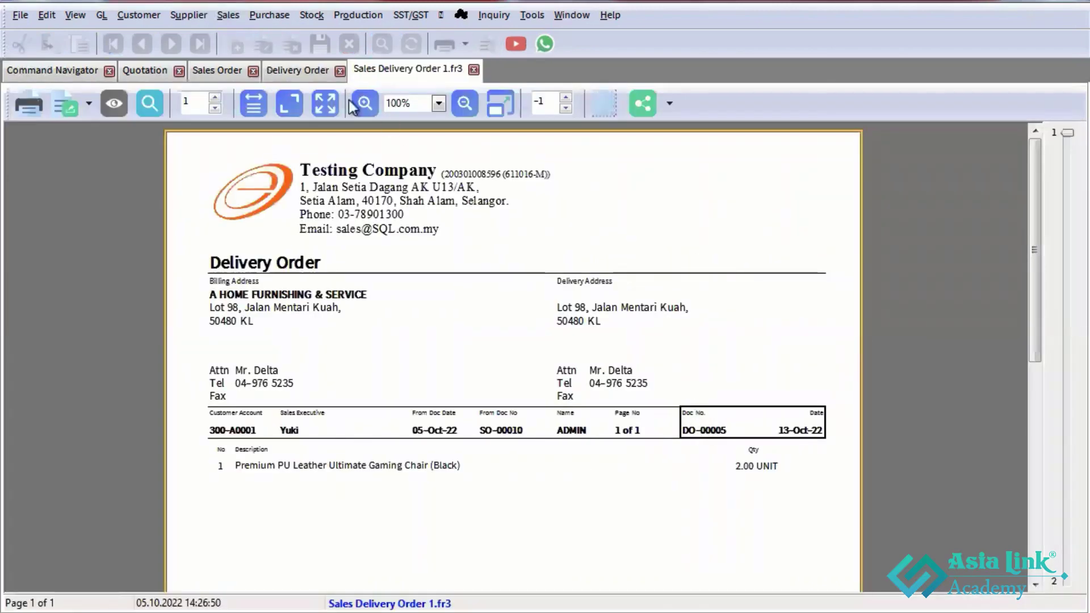
pyautogui.moveTo(302, 74); pyautogui.dragTo(528, 3)
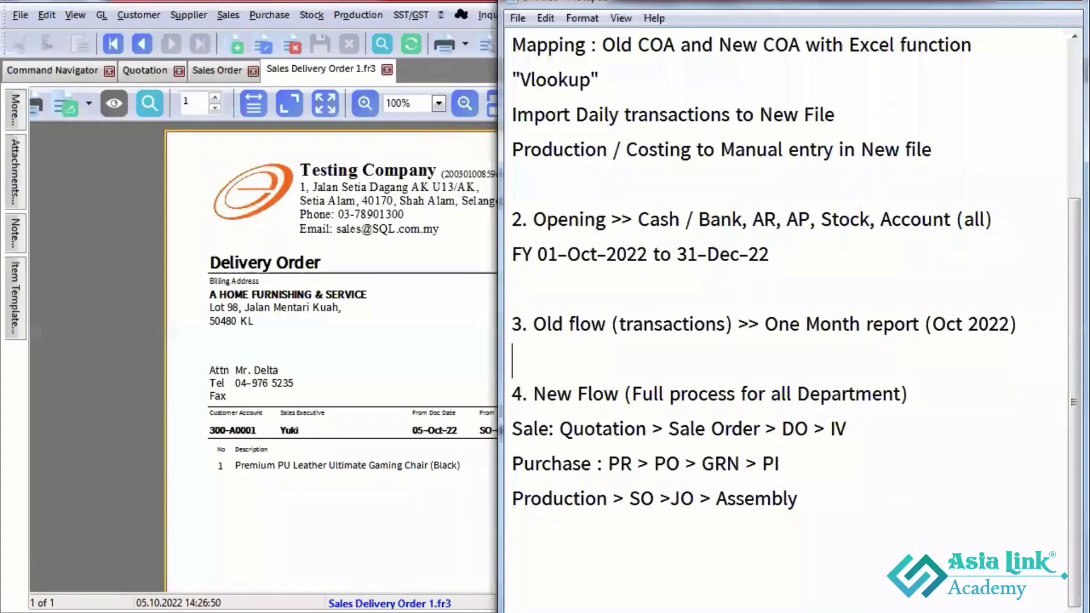
pyautogui.click(437, 71)
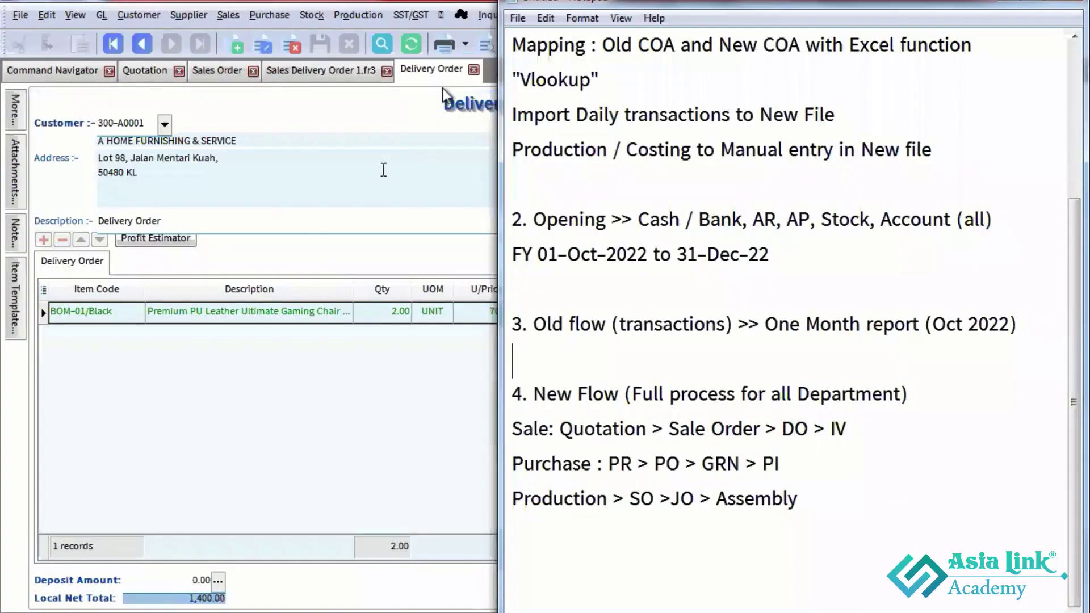
pyautogui.click(326, 73)
pyautogui.click(434, 69)
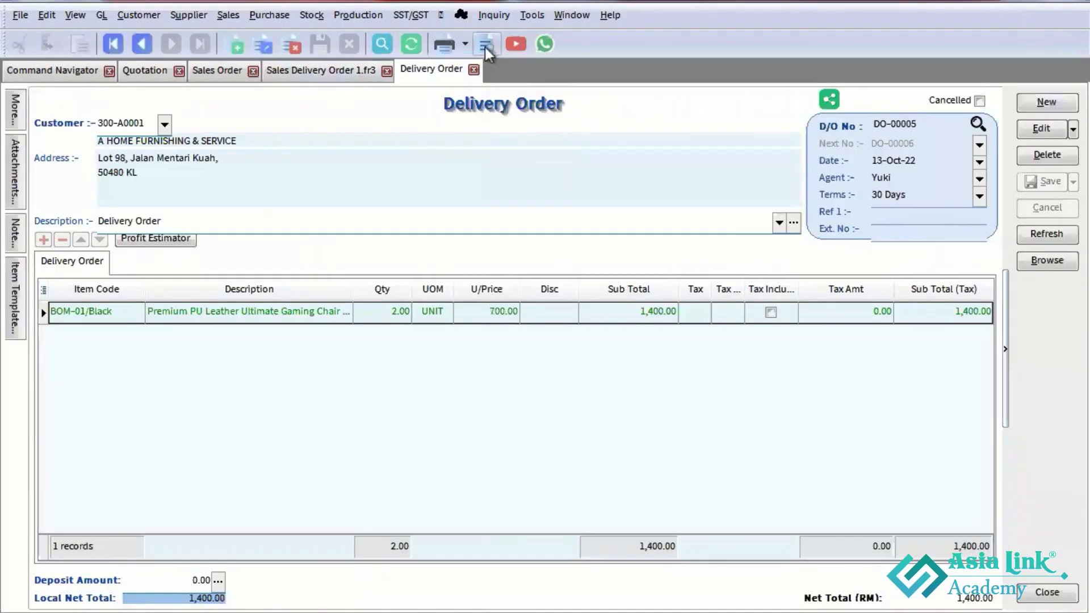
# - Preview DO-00005 in the Sales Delivery Order 2 layout and scroll down to the total and signature lines
pyautogui.click(485, 47)
pyautogui.click(462, 235)
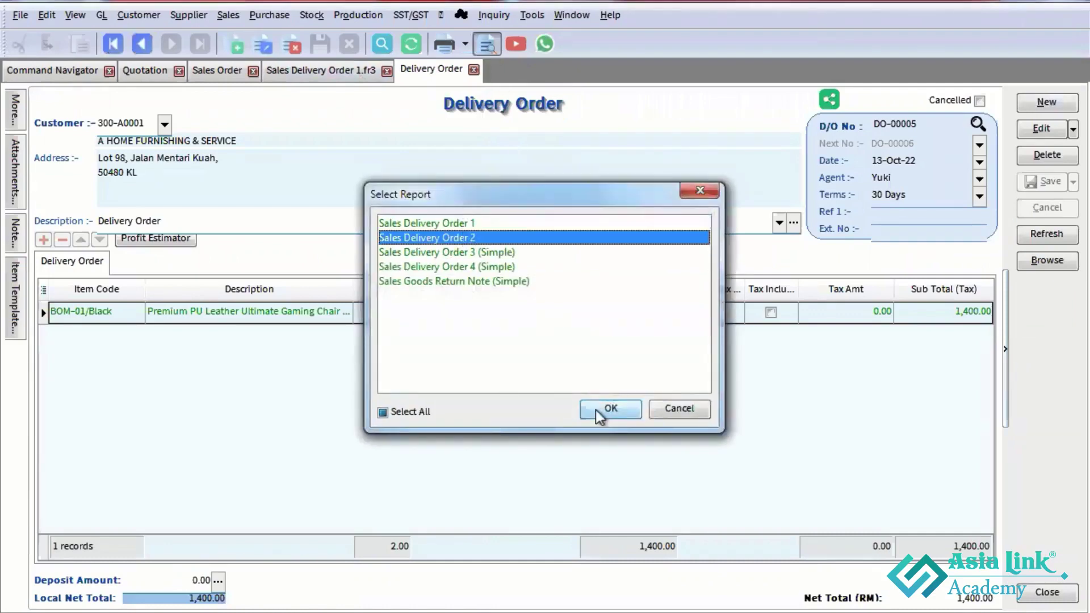
pyautogui.click(598, 404)
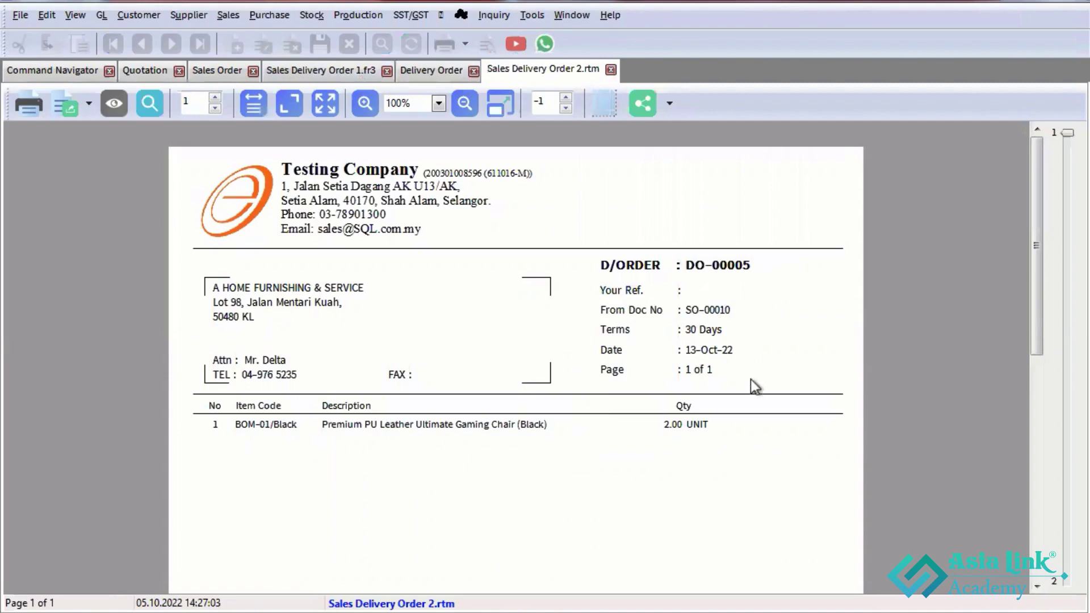
pyautogui.scroll(-3, 750, 377)
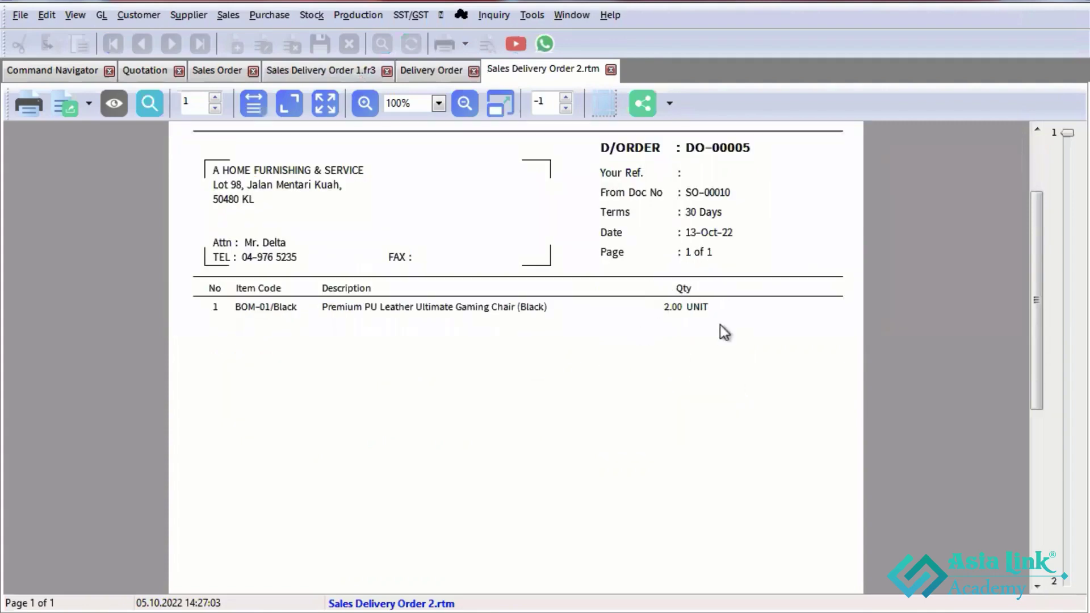
pyautogui.scroll(-6, 720, 325)
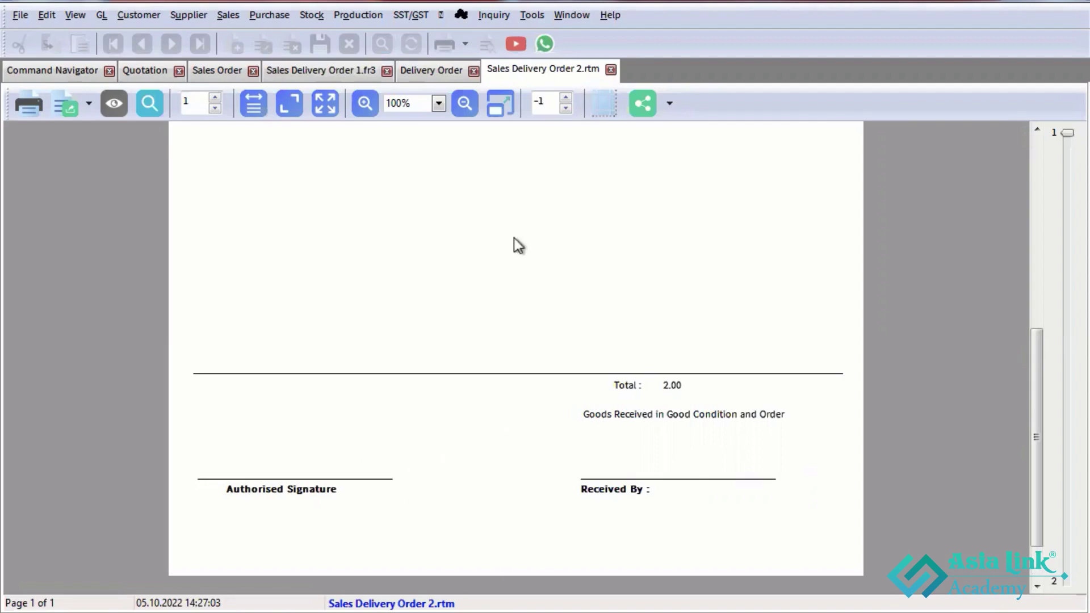
pyautogui.scroll(8, 516, 248)
# - Close the Sales Delivery Order 2 and Sales Delivery Order 1 previews, leaving the DO-00005 form
pyautogui.click(611, 69)
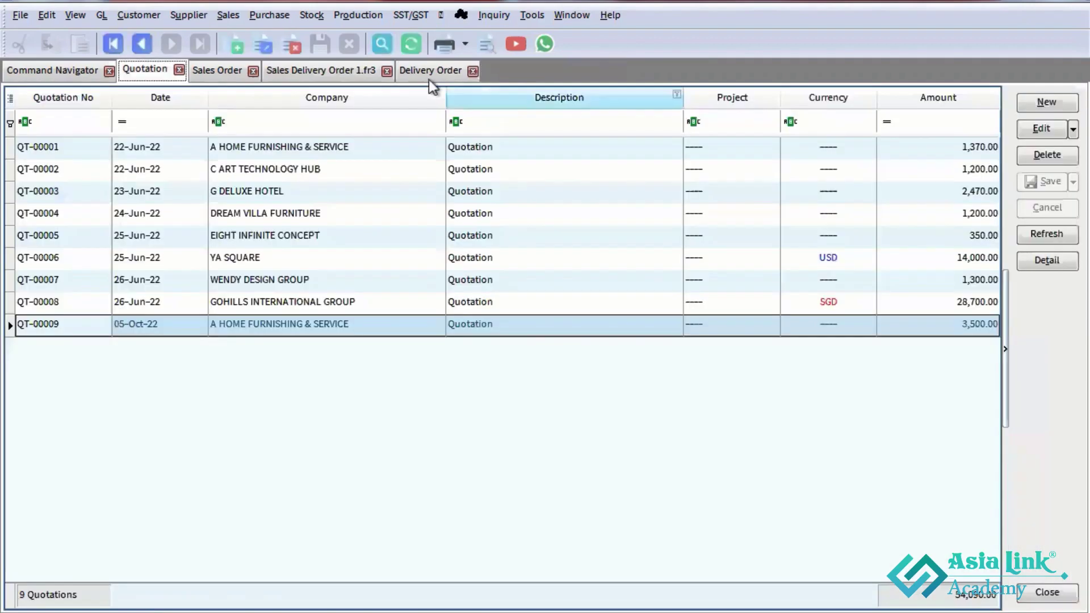
pyautogui.click(423, 69)
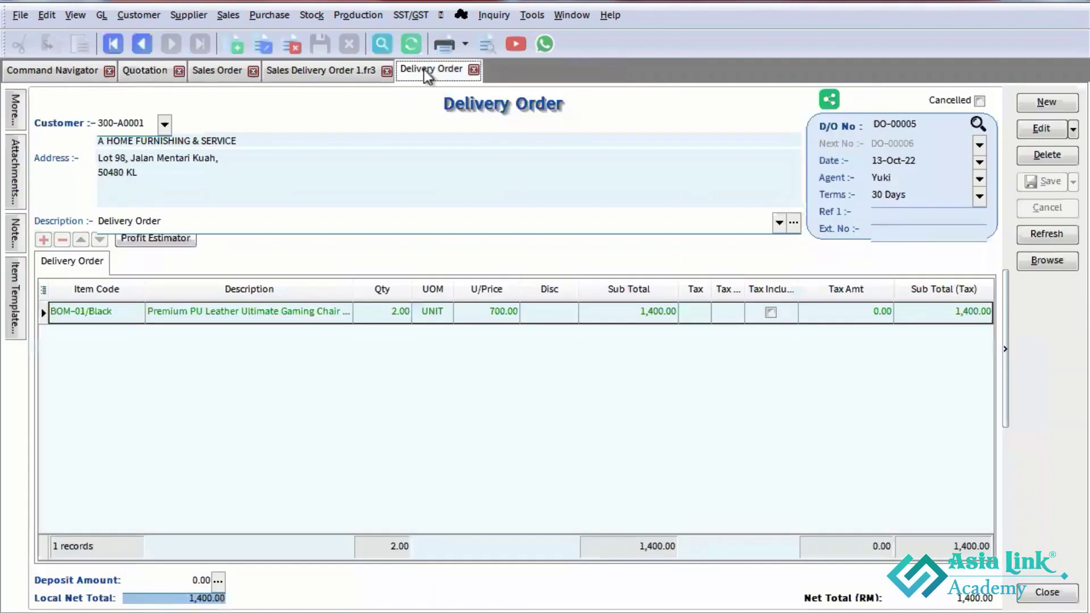
pyautogui.click(387, 72)
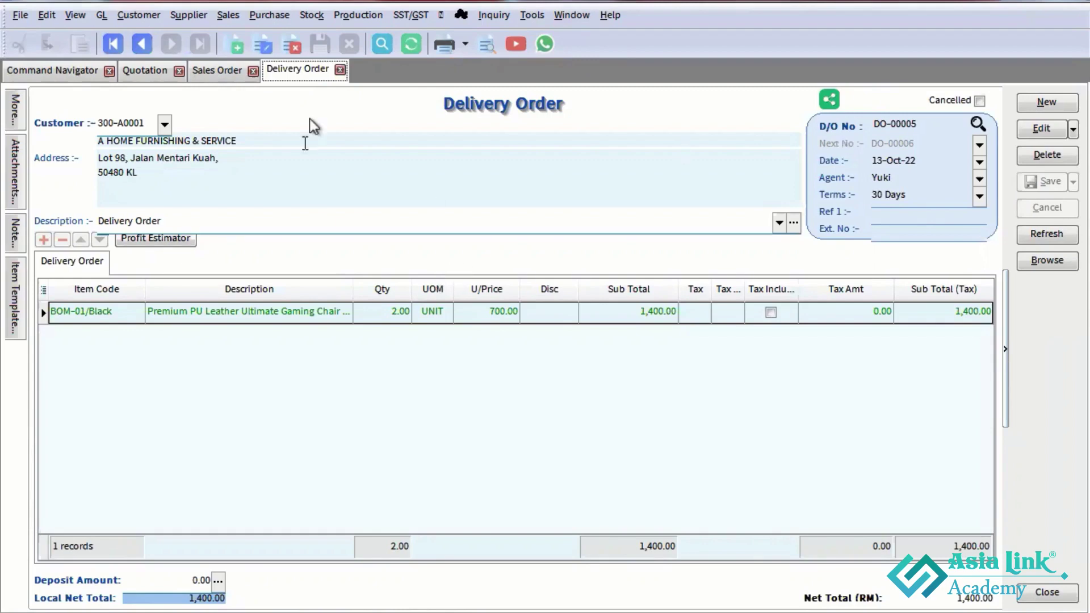
pyautogui.click(229, 16)
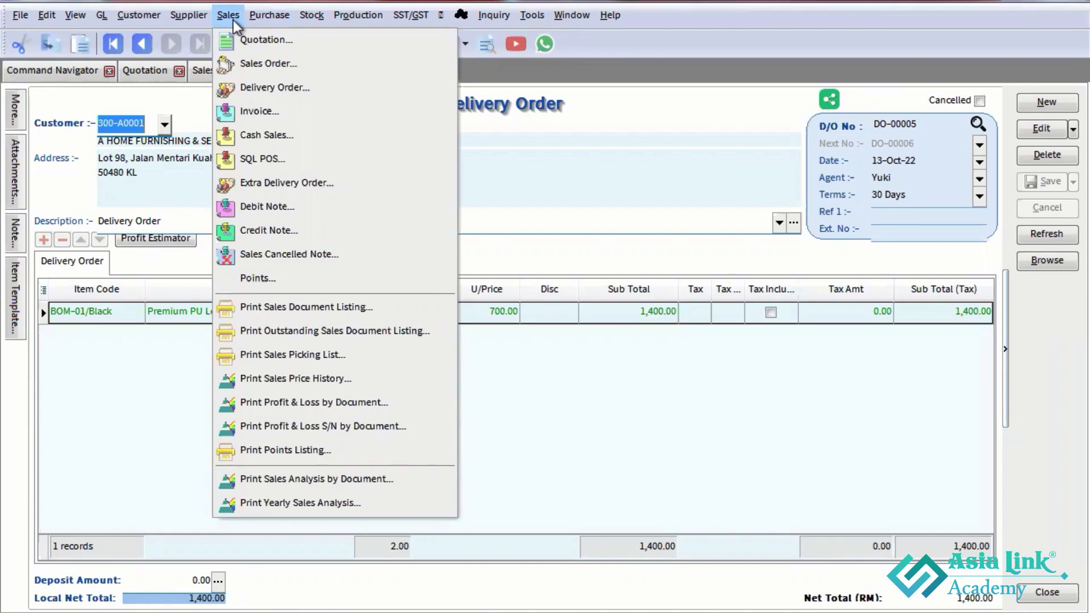
# - List outstanding sales orders for 01-Oct-22 to 31-Oct-22 and select SO-00010 with 2.00 outstanding
pyautogui.click(376, 331)
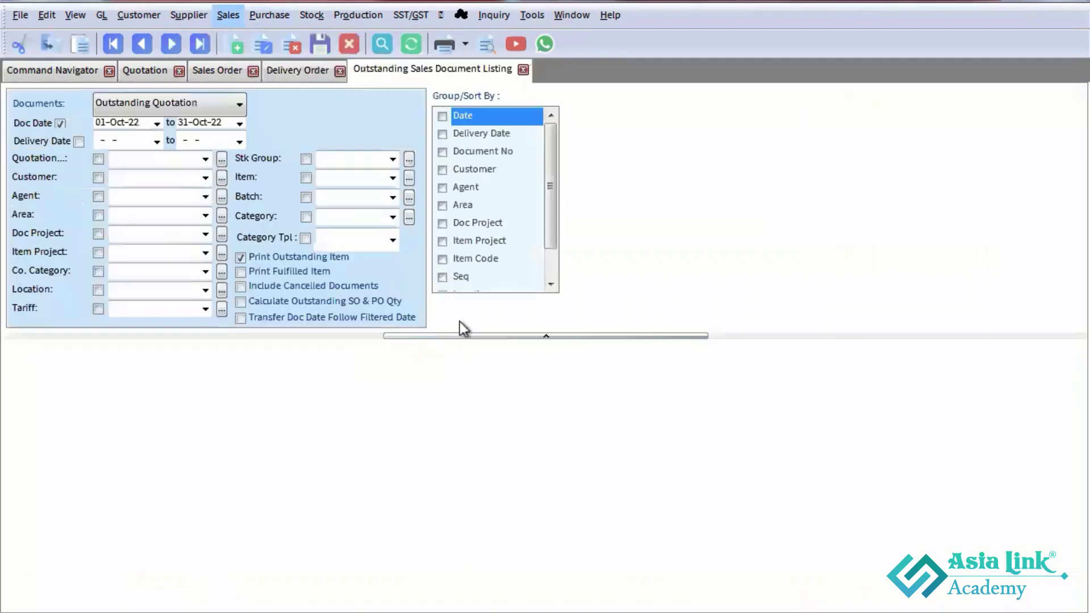
pyautogui.click(227, 108)
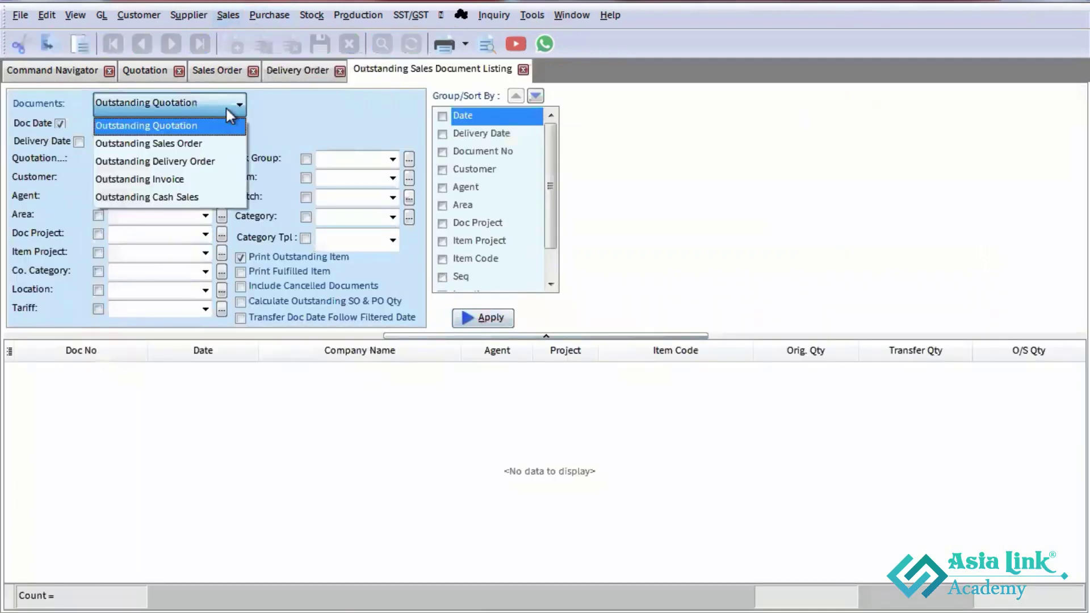
pyautogui.click(185, 145)
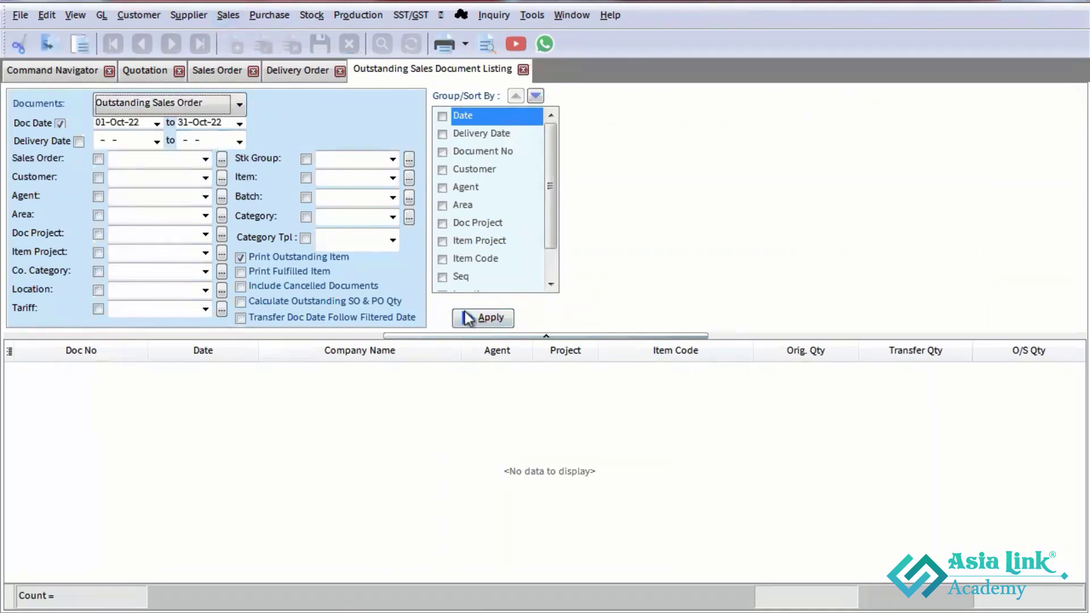
pyautogui.click(483, 320)
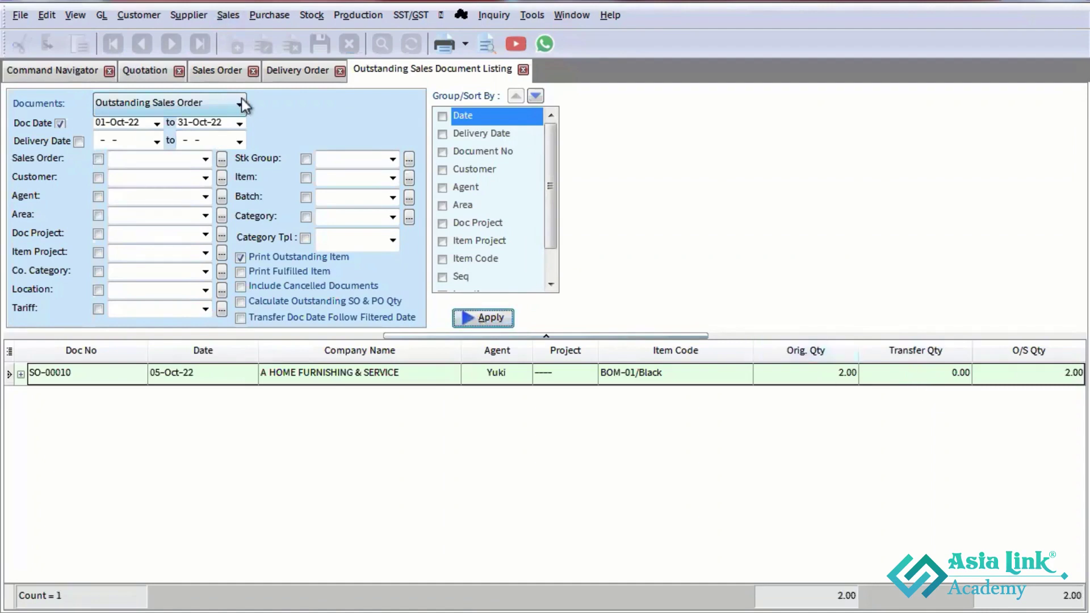
pyautogui.click(1044, 379)
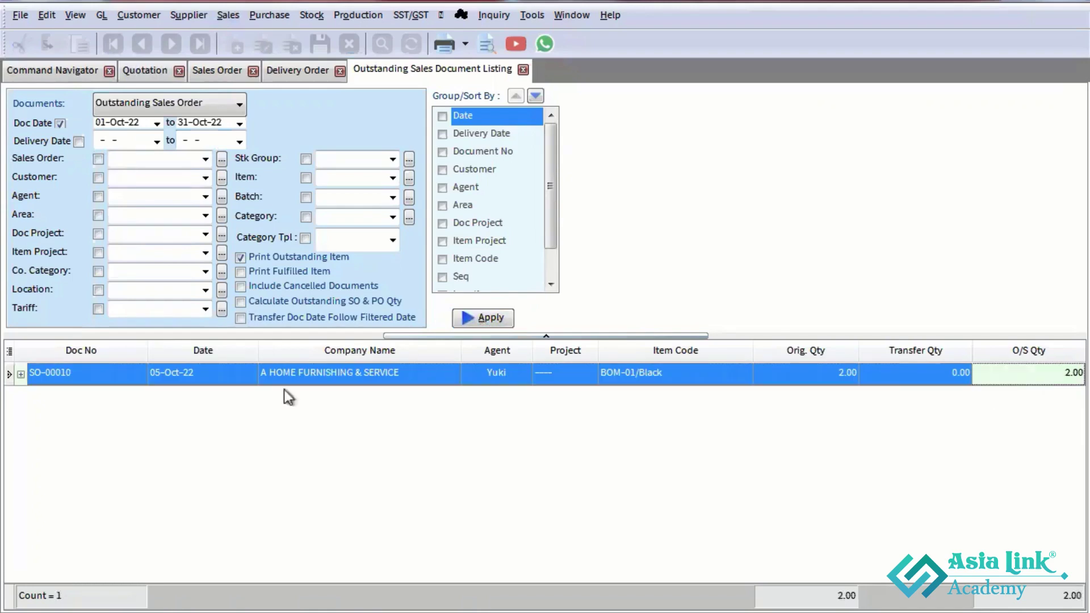
# - Expand SO-00010, untick Print Outstanding Item, and compare both lines' transferred quantities
pyautogui.click(21, 373)
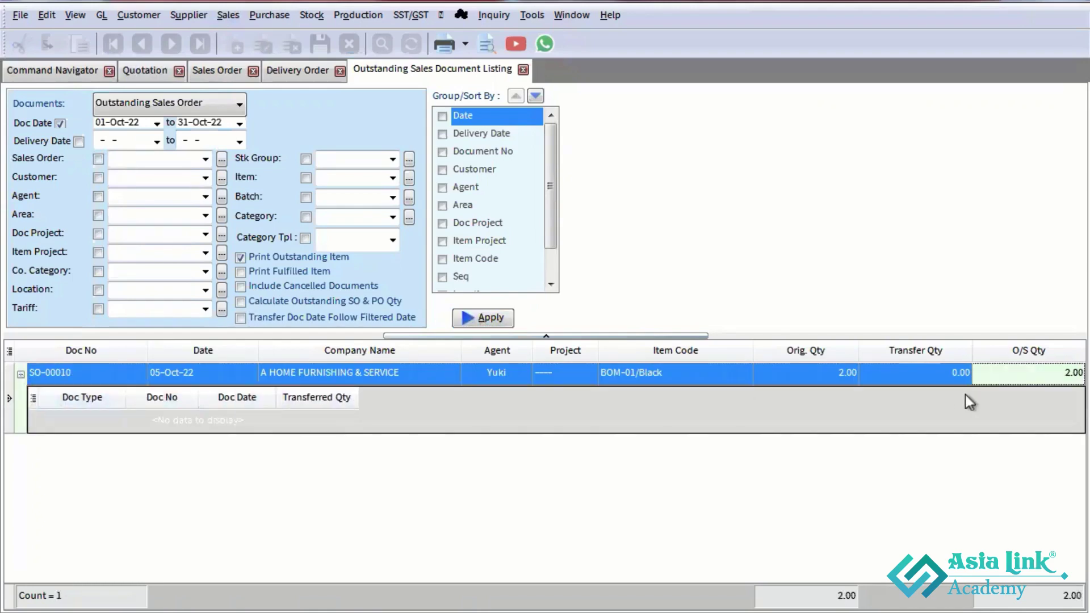
pyautogui.click(241, 260)
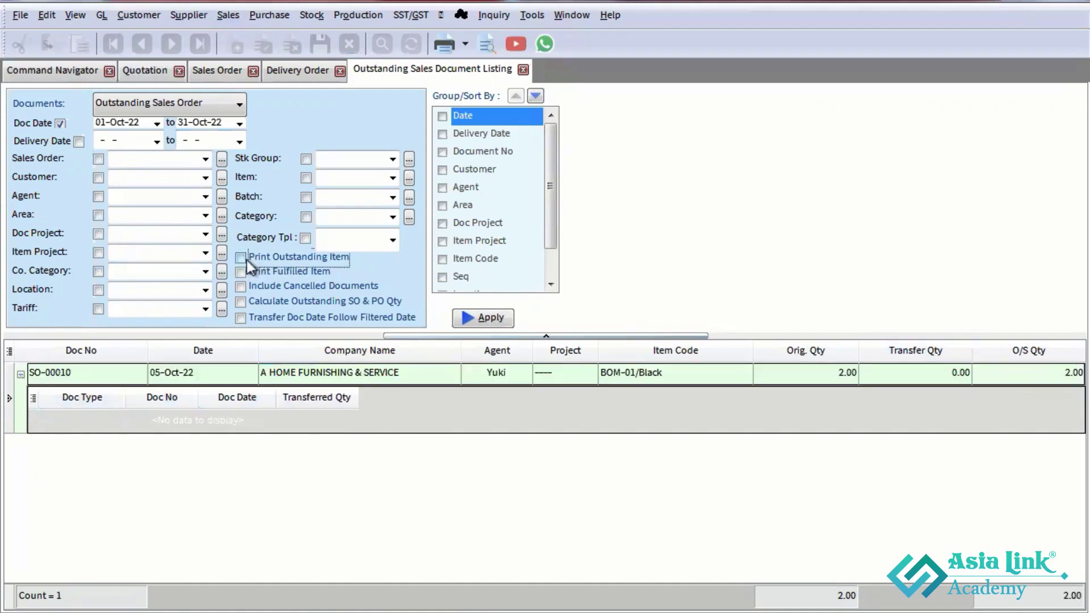
pyautogui.click(482, 318)
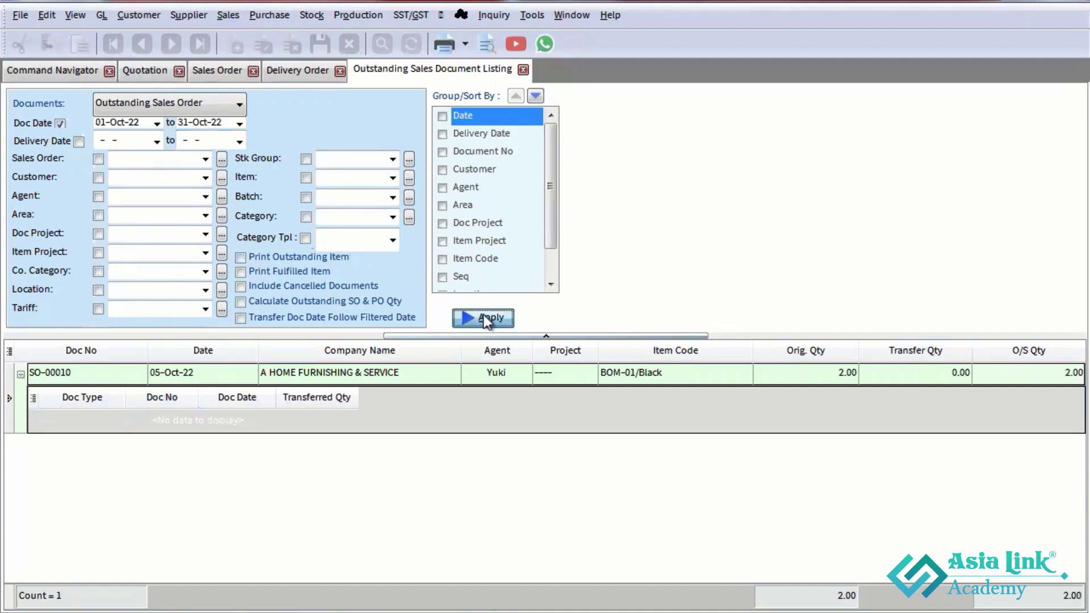
pyautogui.click(82, 396)
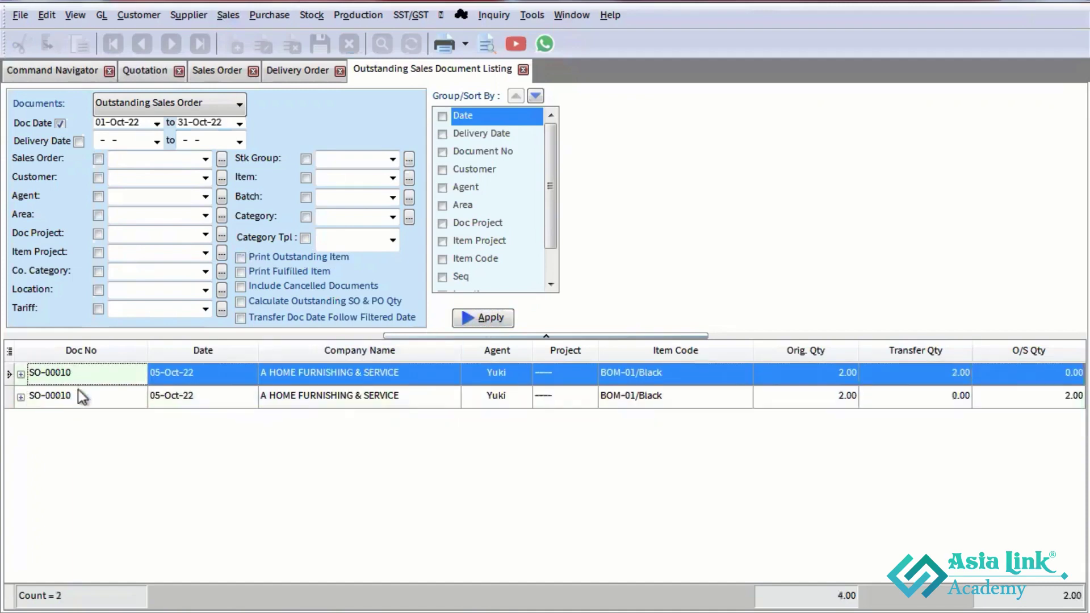
pyautogui.click(670, 375)
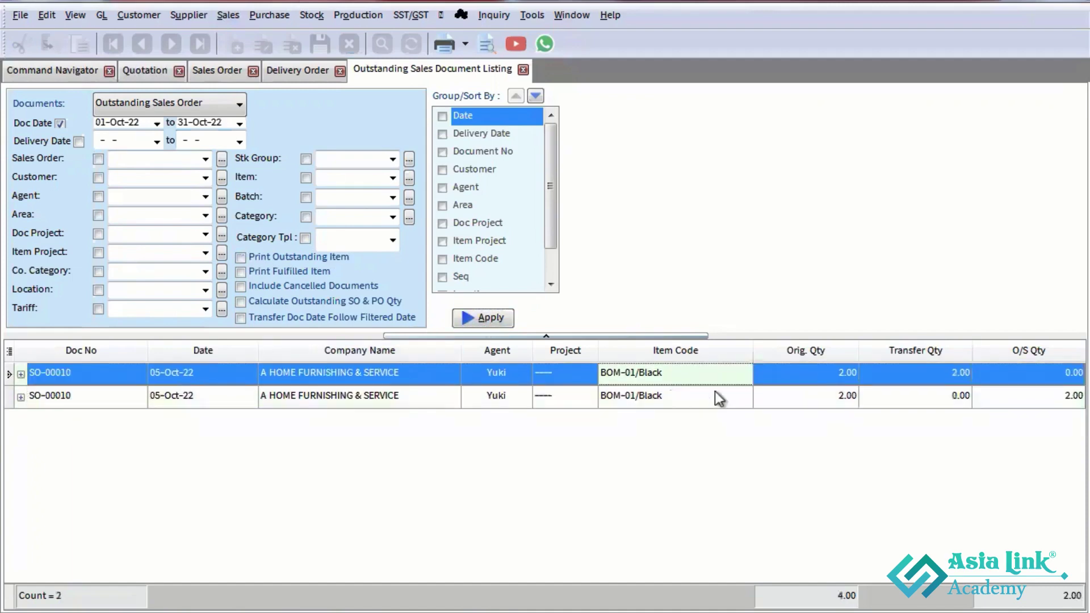
pyautogui.click(820, 377)
pyautogui.click(946, 375)
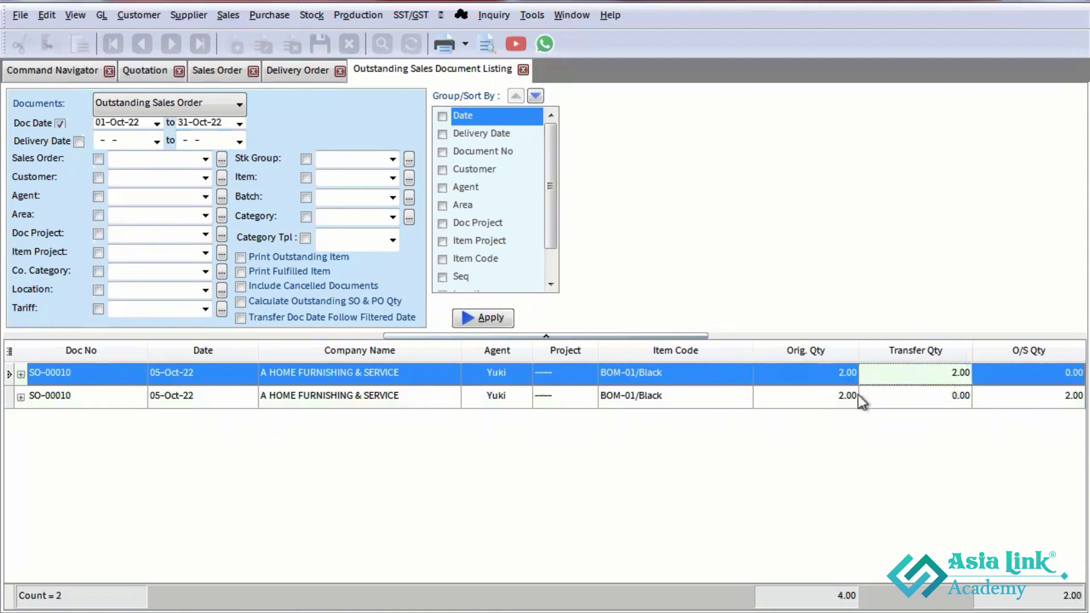
pyautogui.click(855, 395)
pyautogui.click(923, 397)
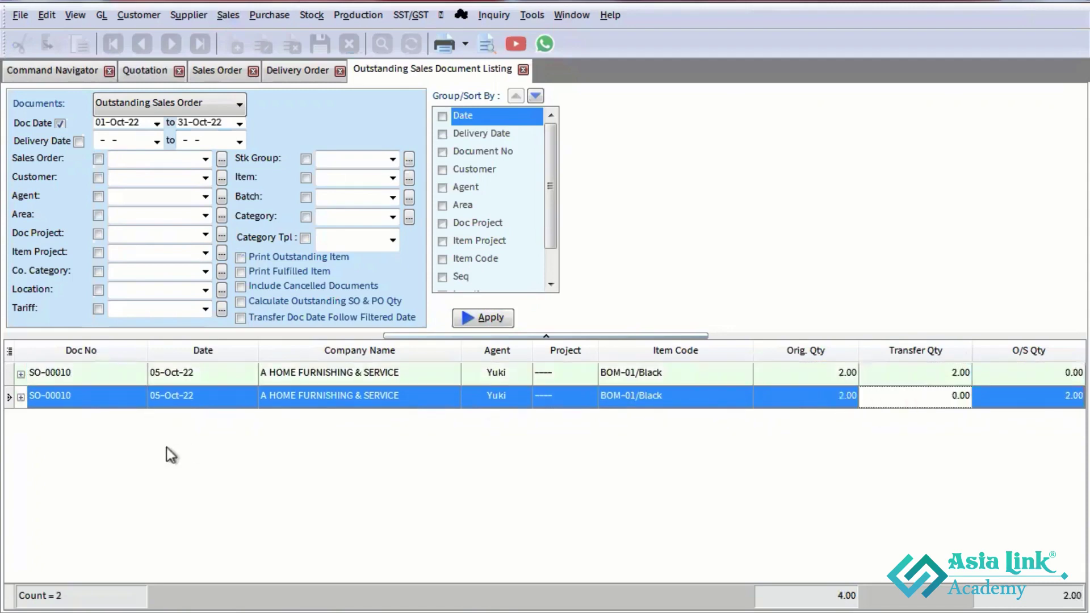
# - Add the Delivery Date and Remark 1 columns to the listing
pyautogui.click(10, 352)
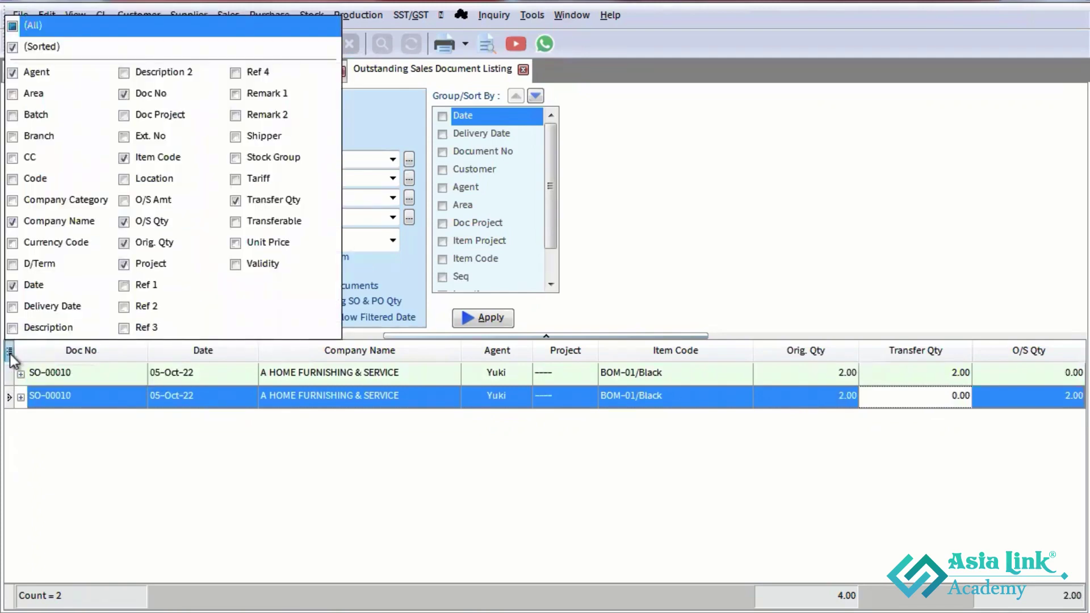
pyautogui.click(14, 307)
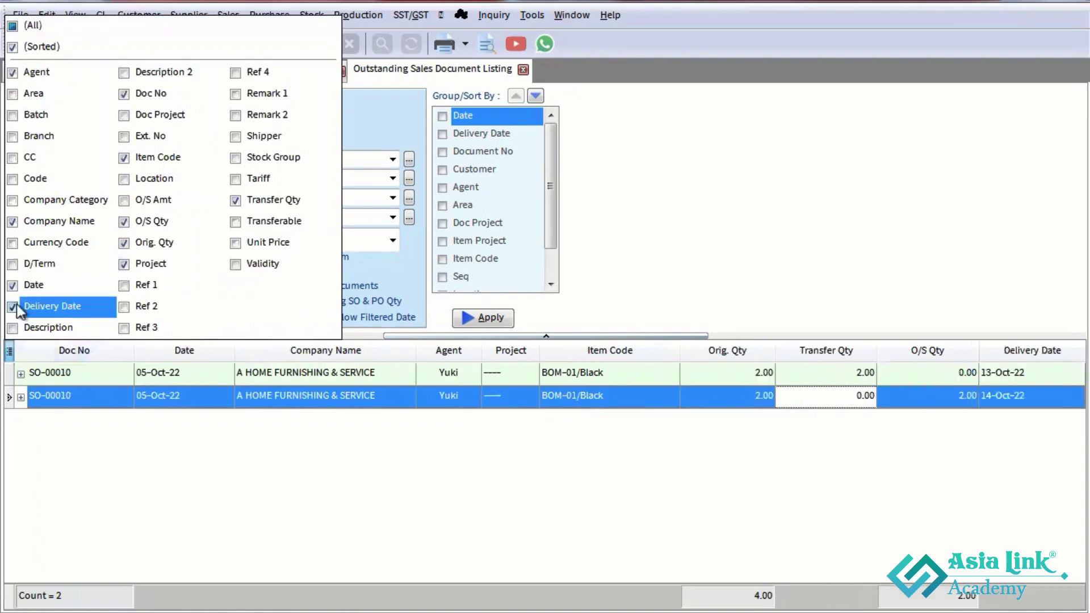
pyautogui.click(235, 94)
pyautogui.click(991, 452)
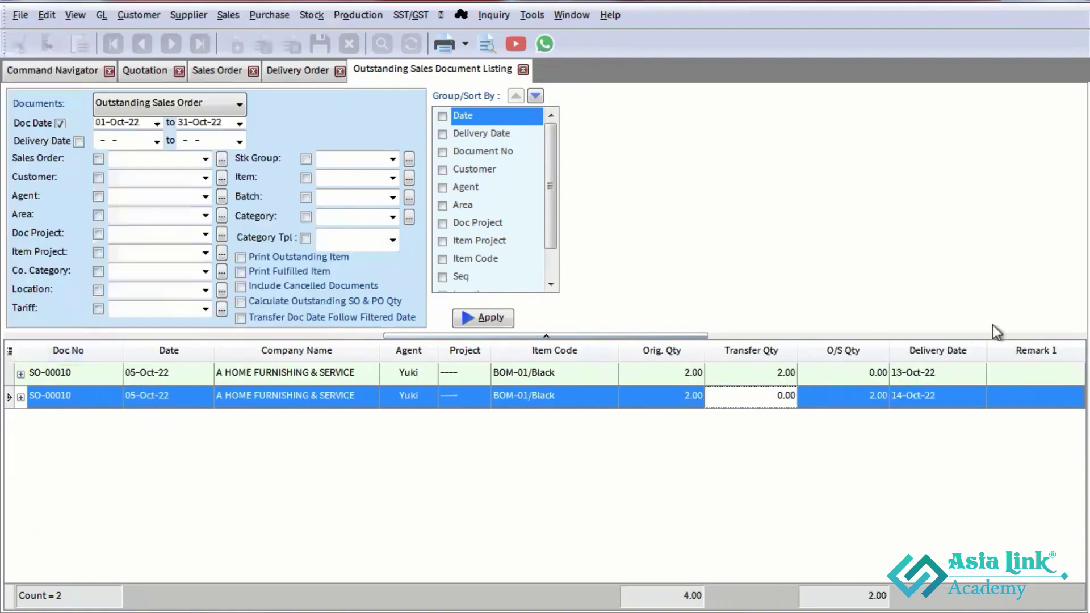
# - Enter 0 as the 14-Oct-22 line's transfer quantity
pyautogui.click(930, 393)
pyautogui.click(771, 401)
pyautogui.write('0')
pyautogui.click(852, 395)
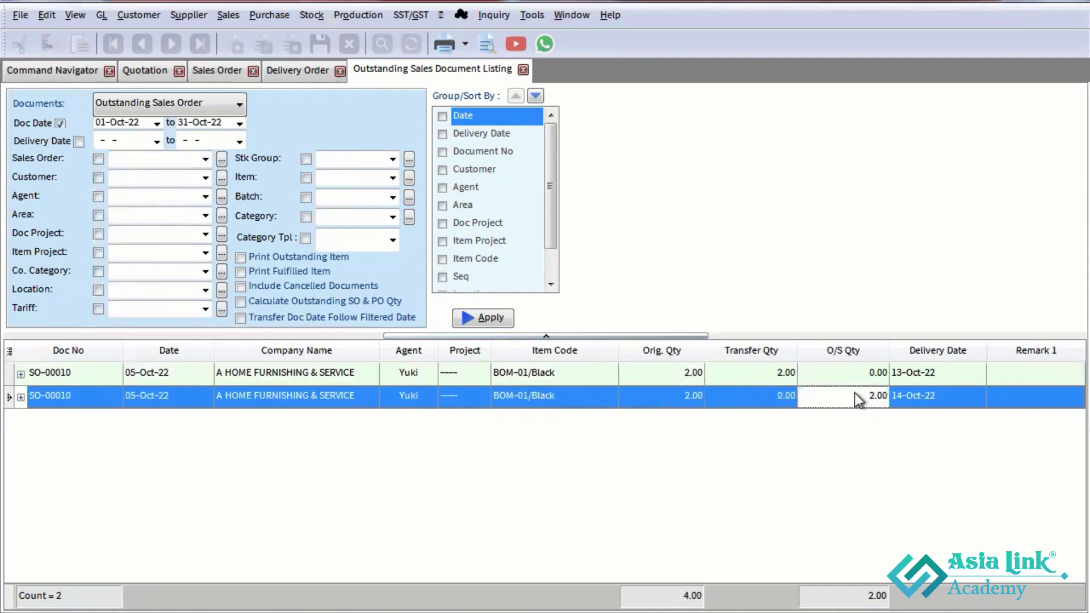
# - Re-tick Print Outstanding Item so only the 14-Oct-22 line owing 2.00 remains, then return to the delivery order form
pyautogui.click(325, 258)
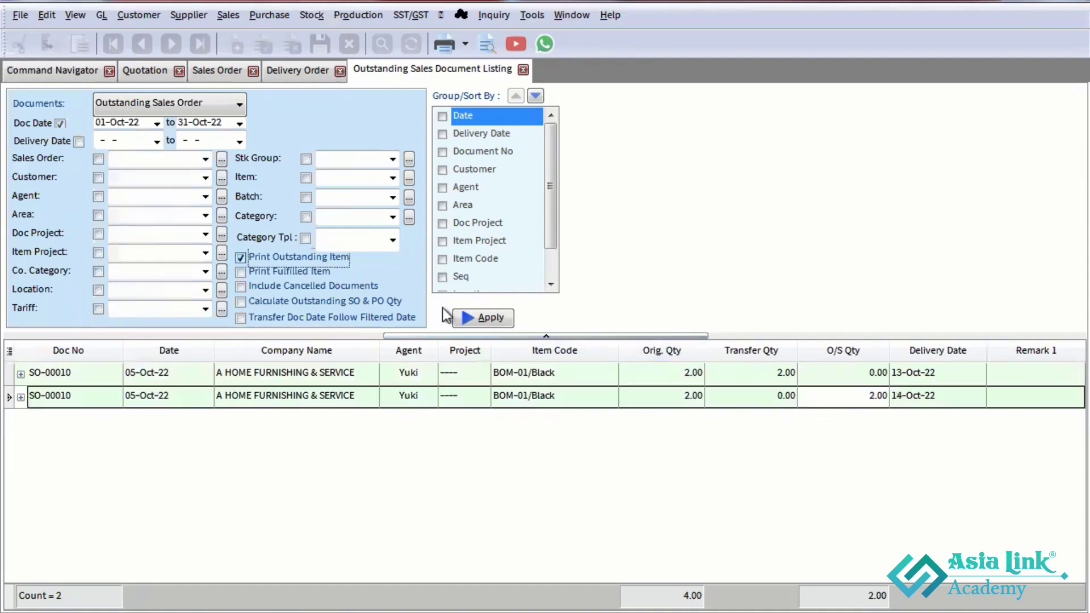
pyautogui.click(500, 321)
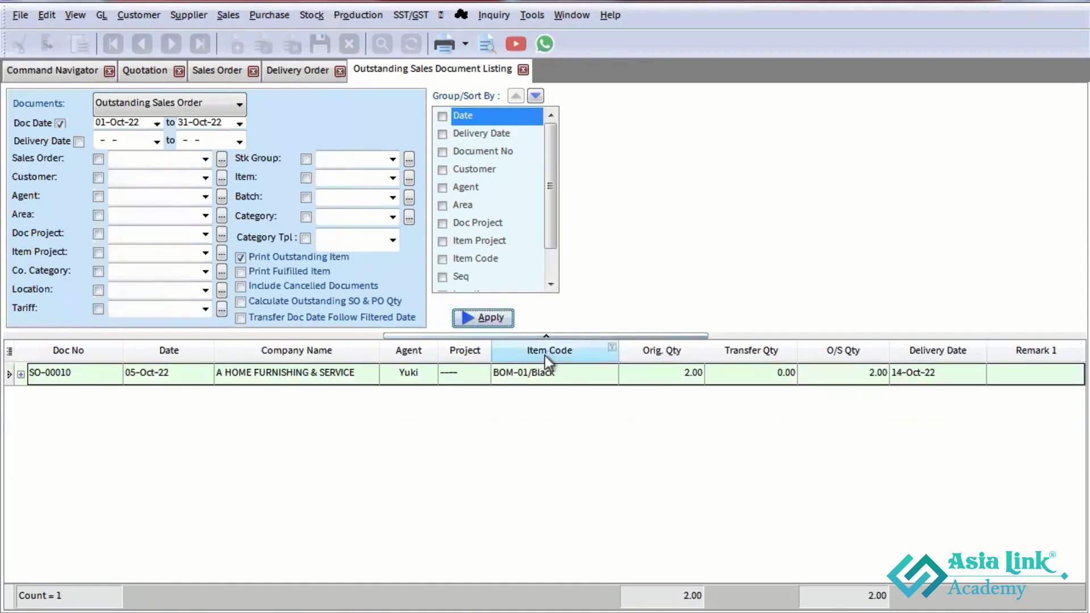
pyautogui.click(284, 72)
# - Start a delivery order for A HOME FURNISHING & SERVICE with the SO-00010 line transferred in
pyautogui.click(1042, 105)
pyautogui.click(165, 126)
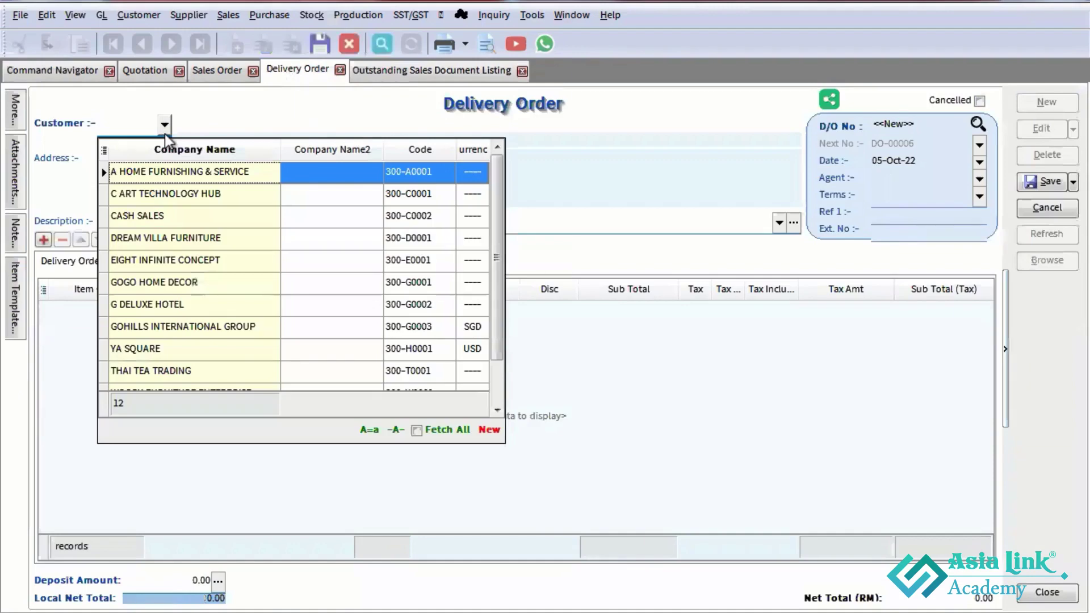
pyautogui.click(176, 170)
pyautogui.rightClick(410, 110)
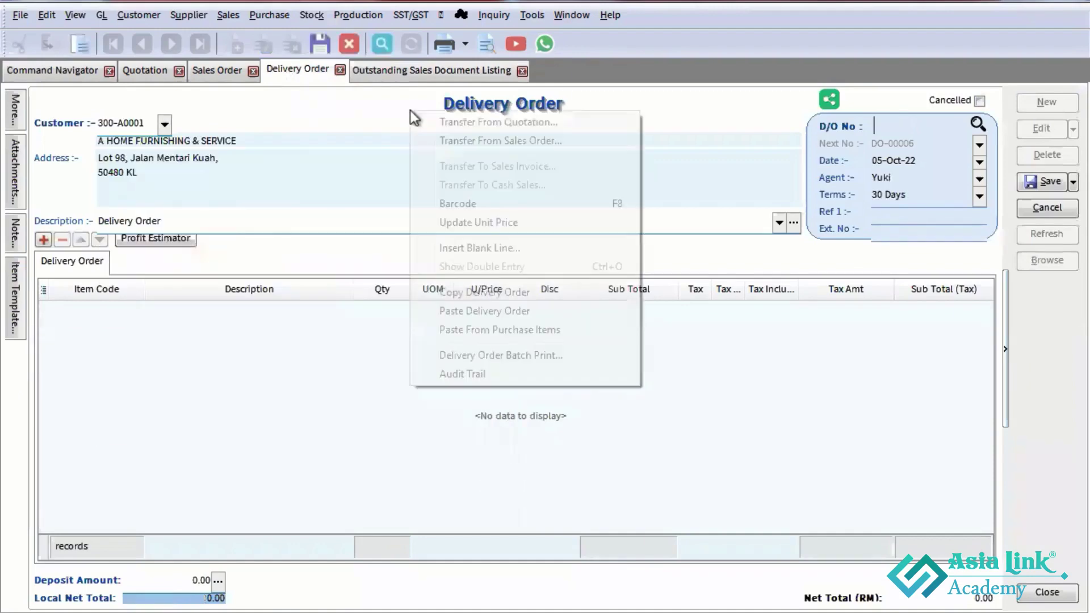
pyautogui.click(553, 142)
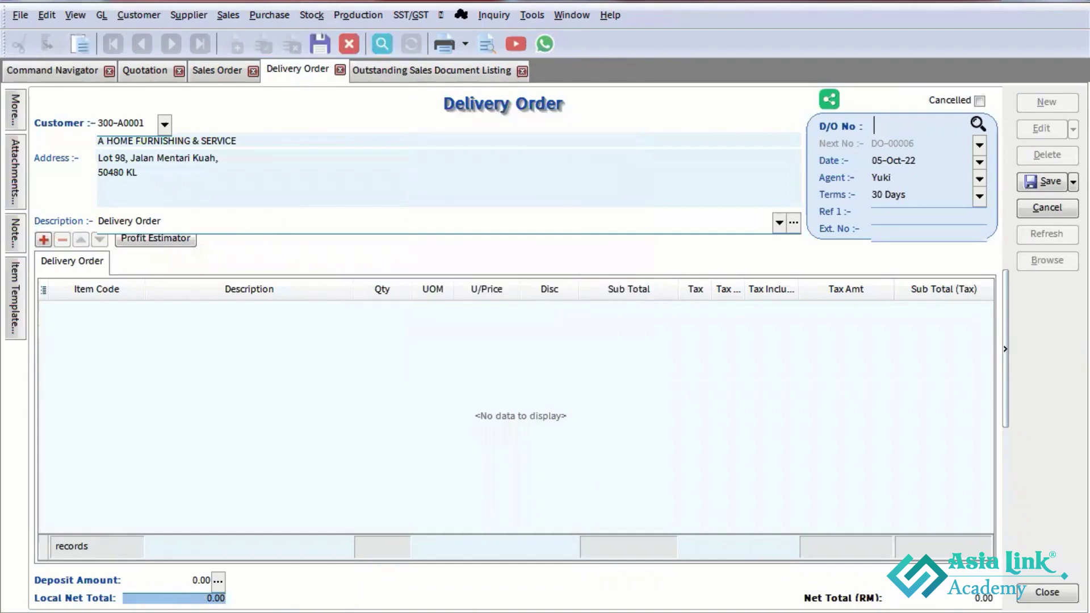
pyautogui.click(828, 229)
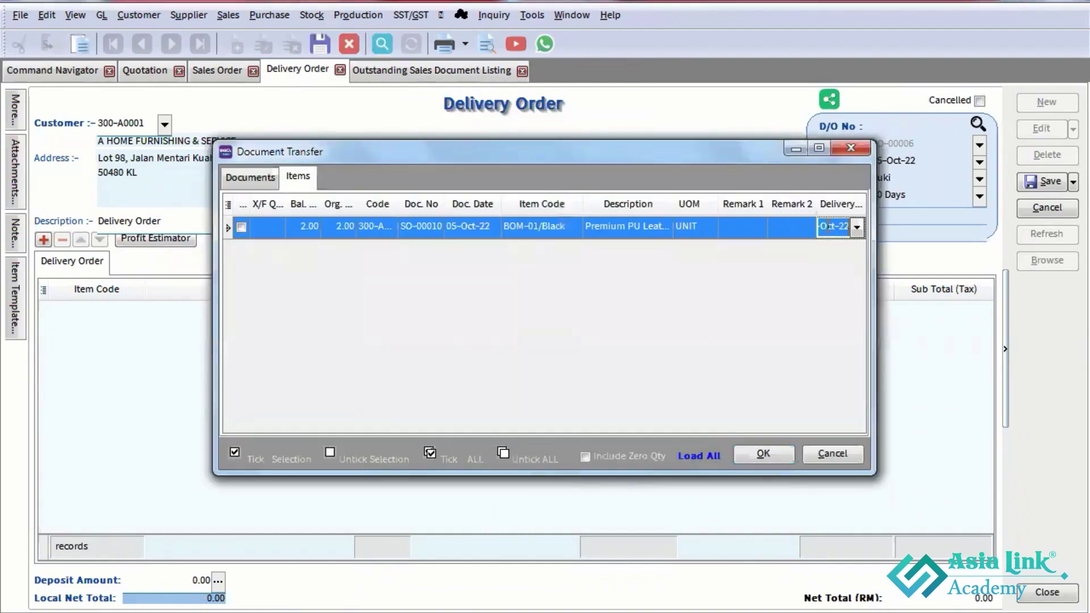
pyautogui.click(241, 227)
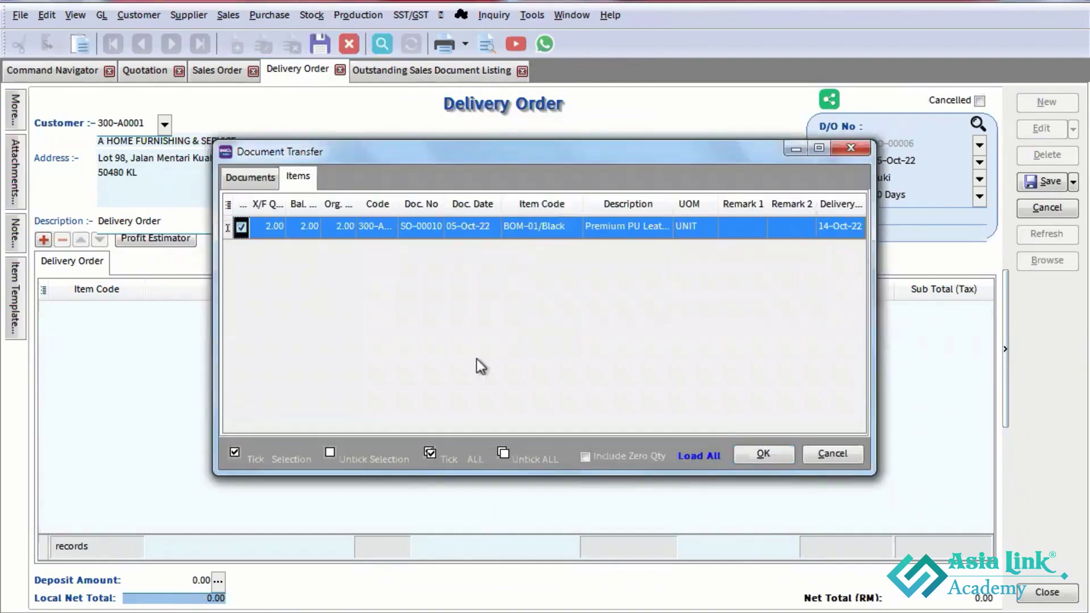
pyautogui.click(763, 454)
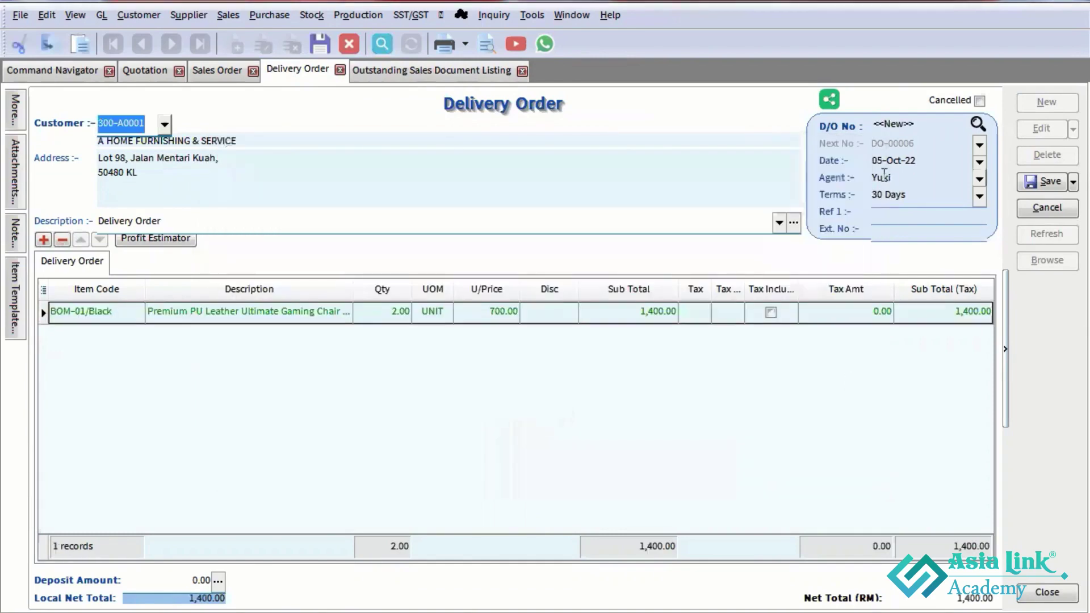
# - Date the delivery order 14-Oct-22 and save it as DO-00006
pyautogui.click(880, 165)
pyautogui.write('14')
pyautogui.press('Tab')
pyautogui.click(1050, 182)
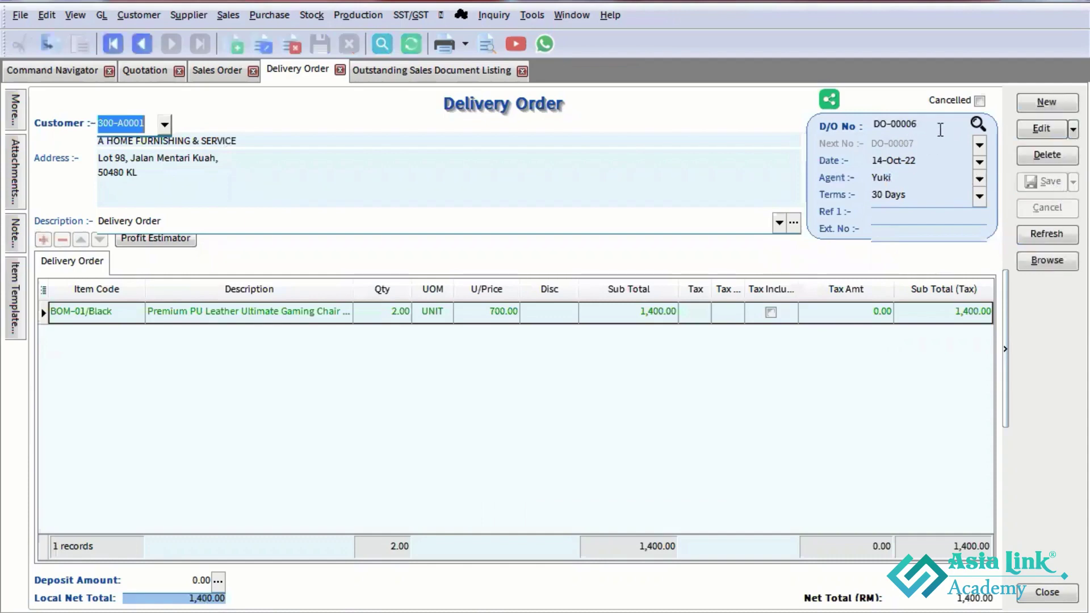
pyautogui.click(1037, 261)
# - Review DO-00005 and DO-00006, each at 1,400.00, in the delivery order list
pyautogui.click(534, 257)
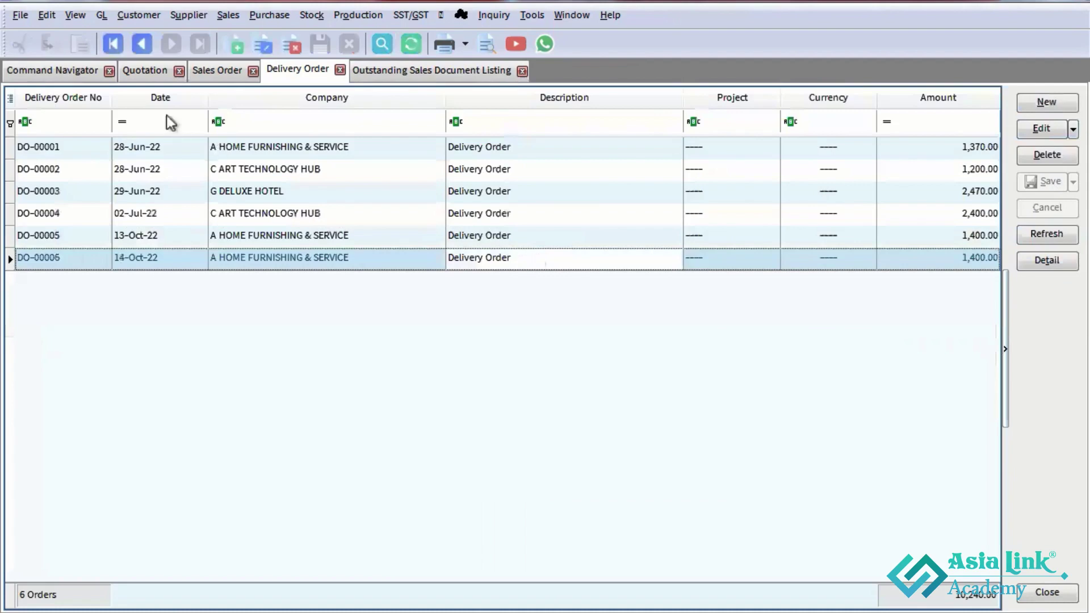
pyautogui.click(148, 74)
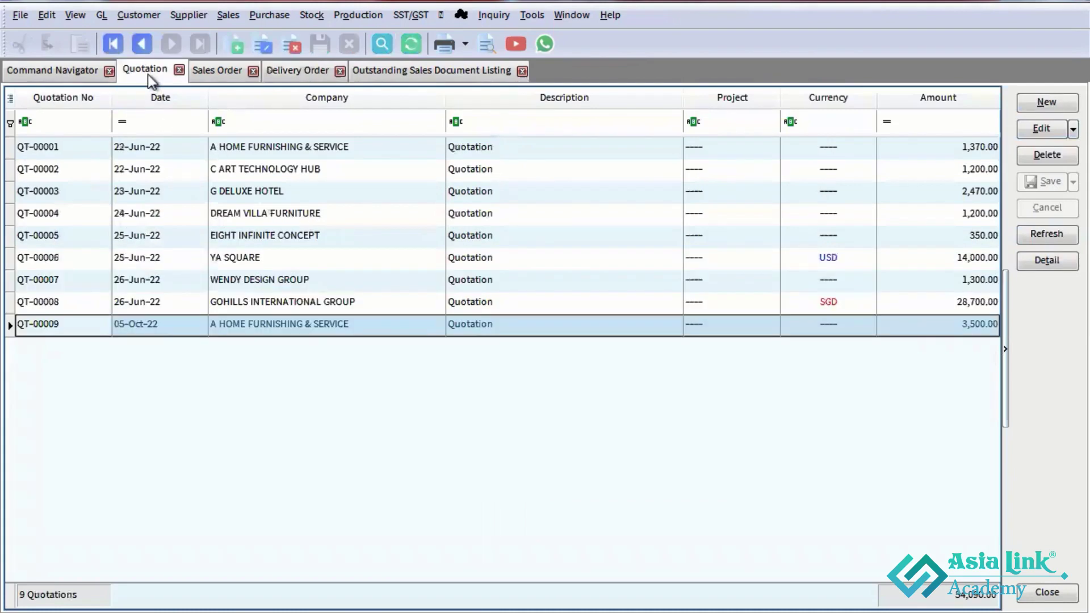
pyautogui.click(226, 69)
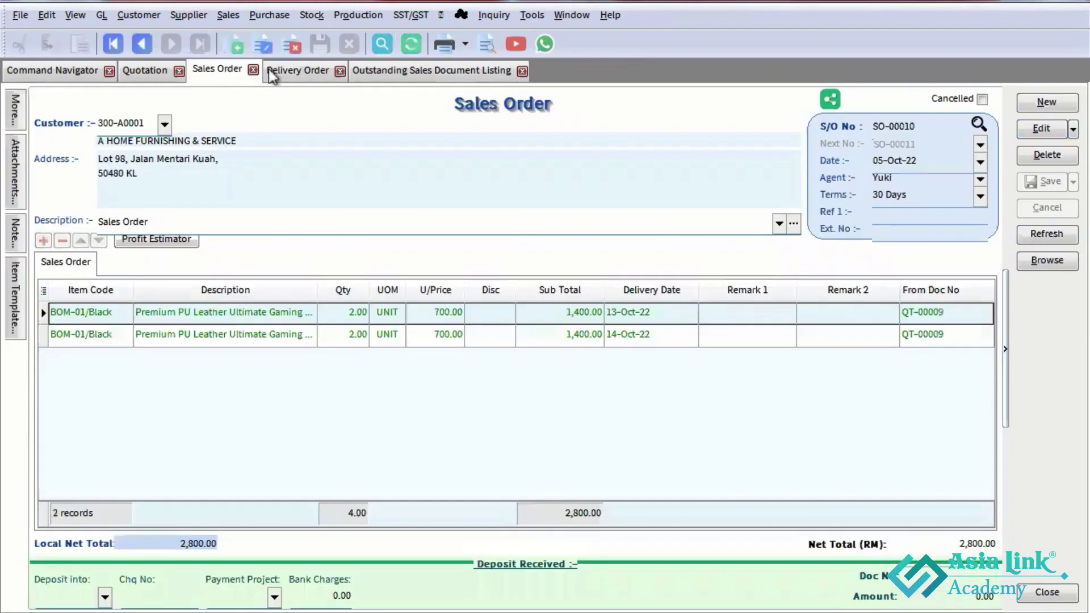
pyautogui.click(284, 70)
pyautogui.click(265, 233)
pyautogui.click(276, 257)
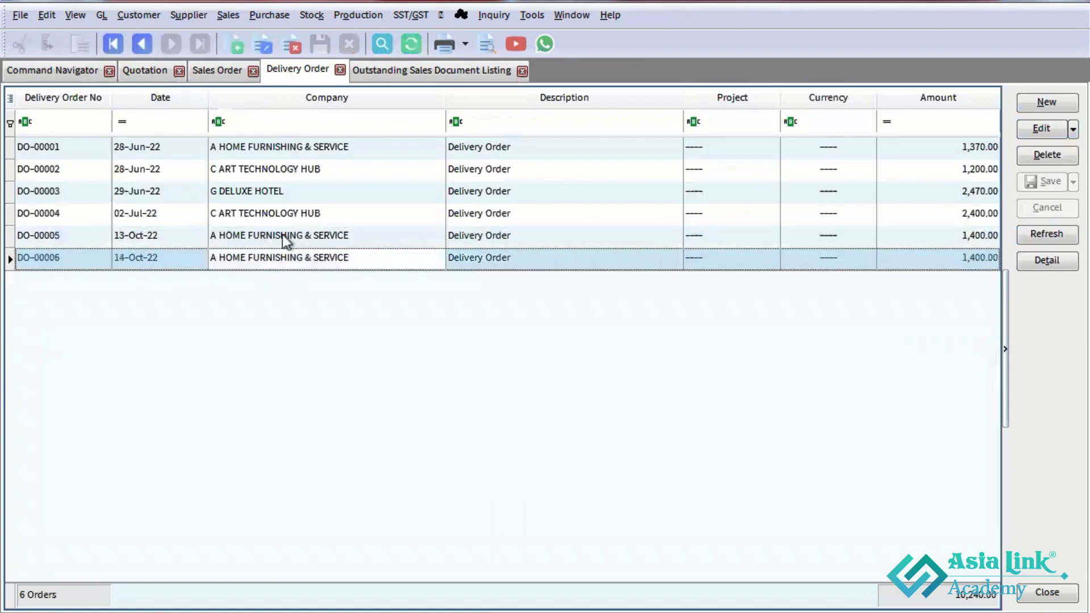
pyautogui.click(300, 238)
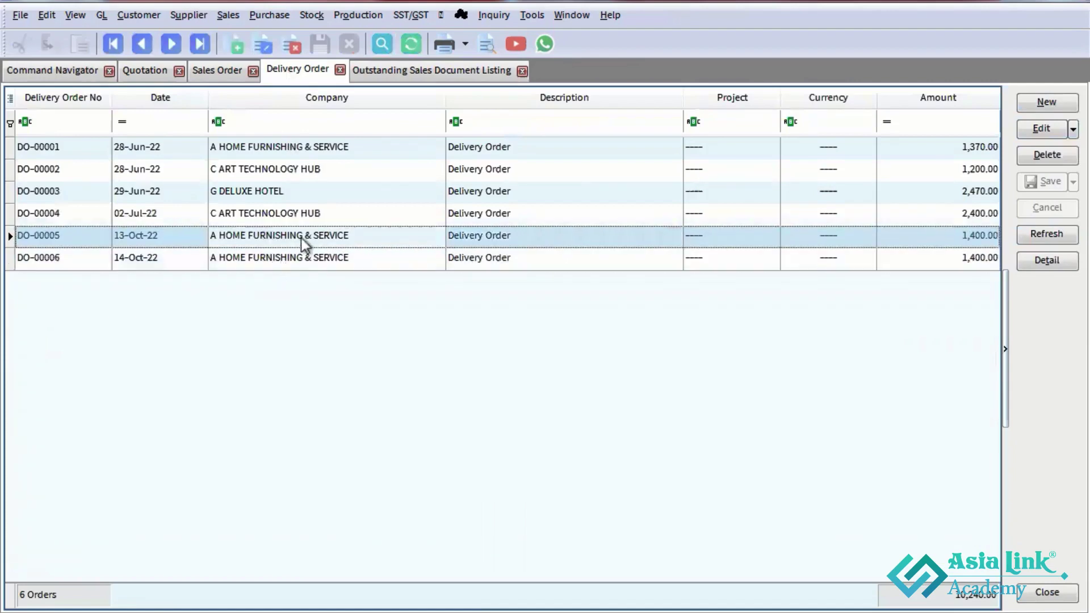
pyautogui.click(367, 261)
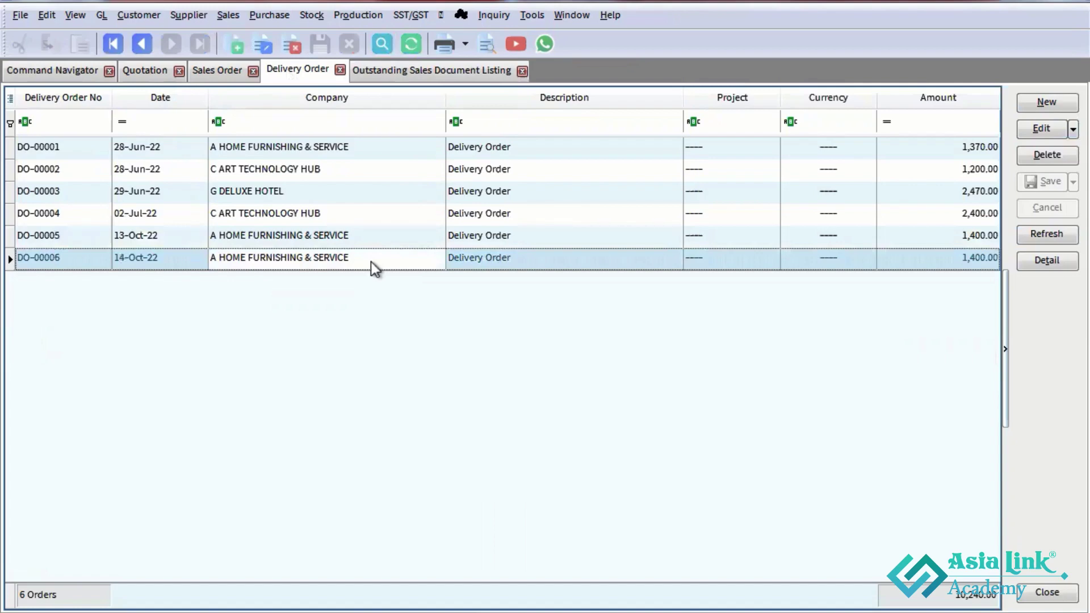
# - Start a new sales invoice for customer A HOME FURNISHING & SERVICE
pyautogui.click(223, 15)
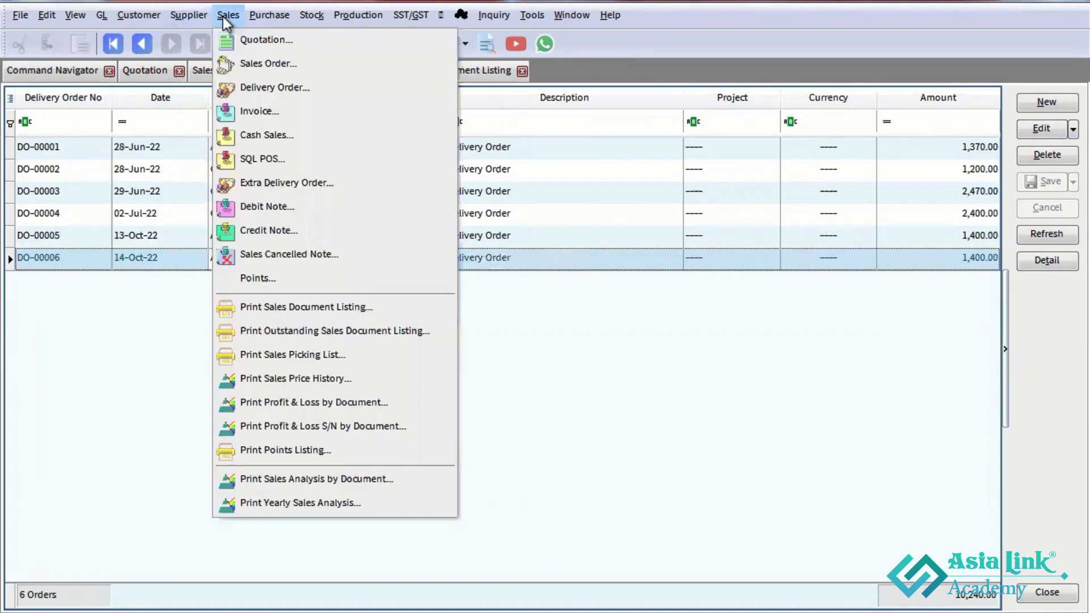
pyautogui.click(265, 111)
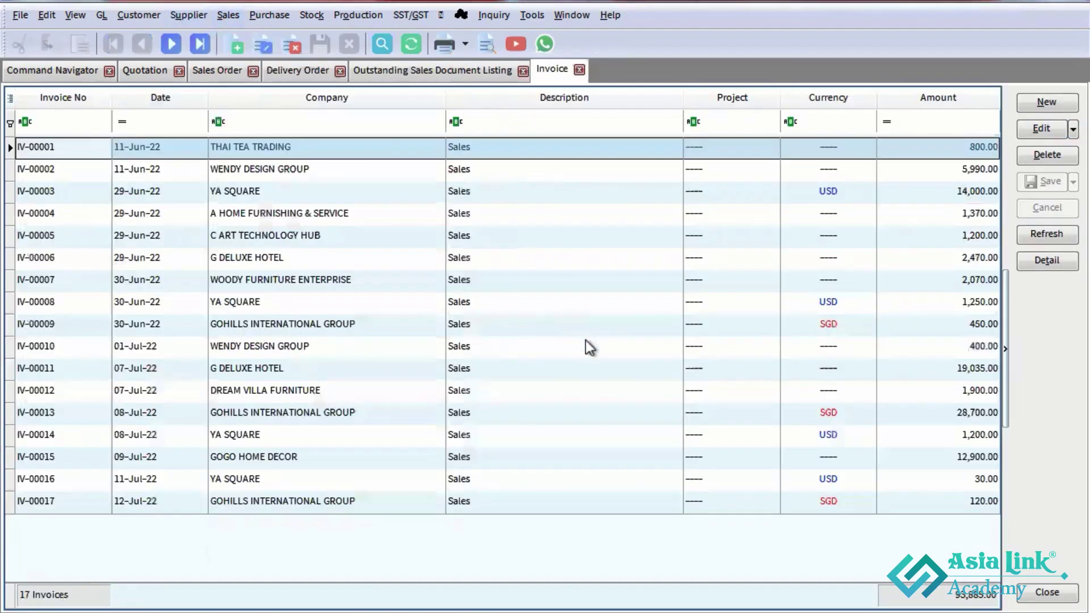
pyautogui.click(1047, 103)
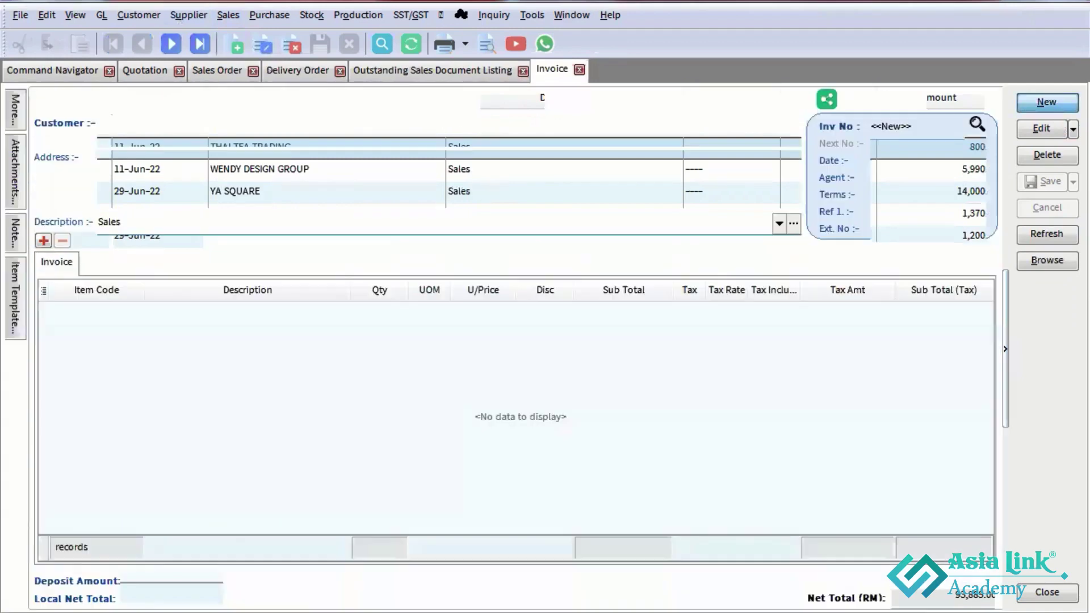
pyautogui.click(164, 124)
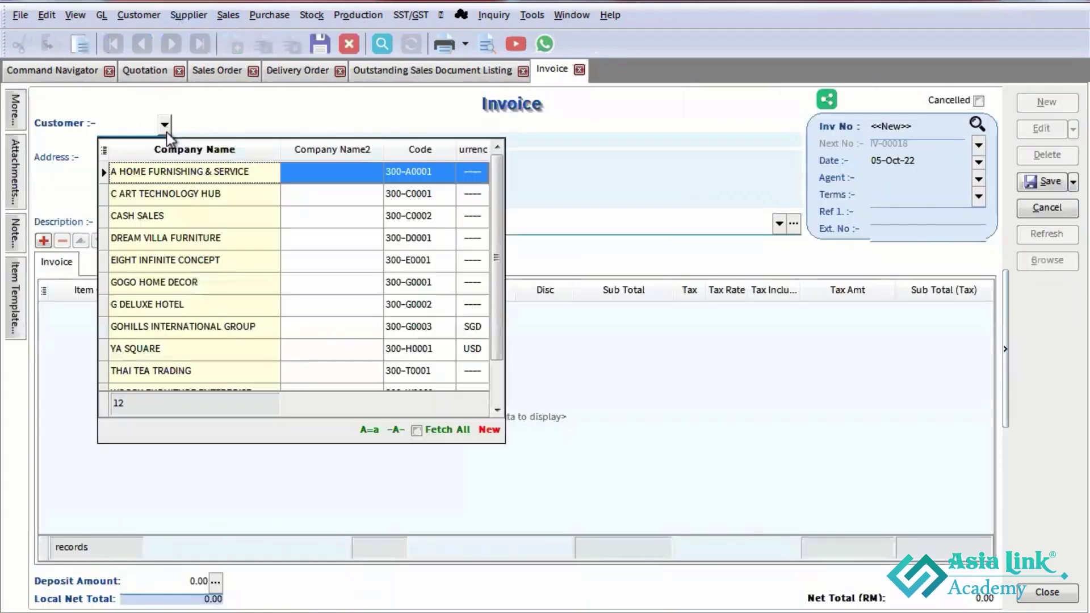
pyautogui.click(141, 175)
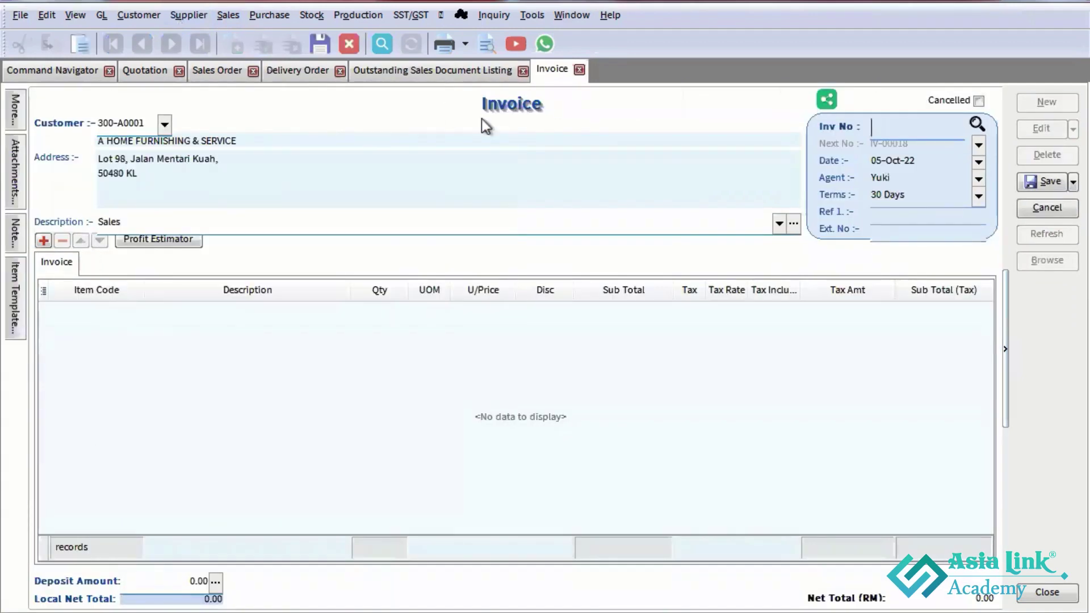
# - Cancel the delivery order transfer and set the invoice date to 15-Oct-22 first
pyautogui.rightClick(464, 113)
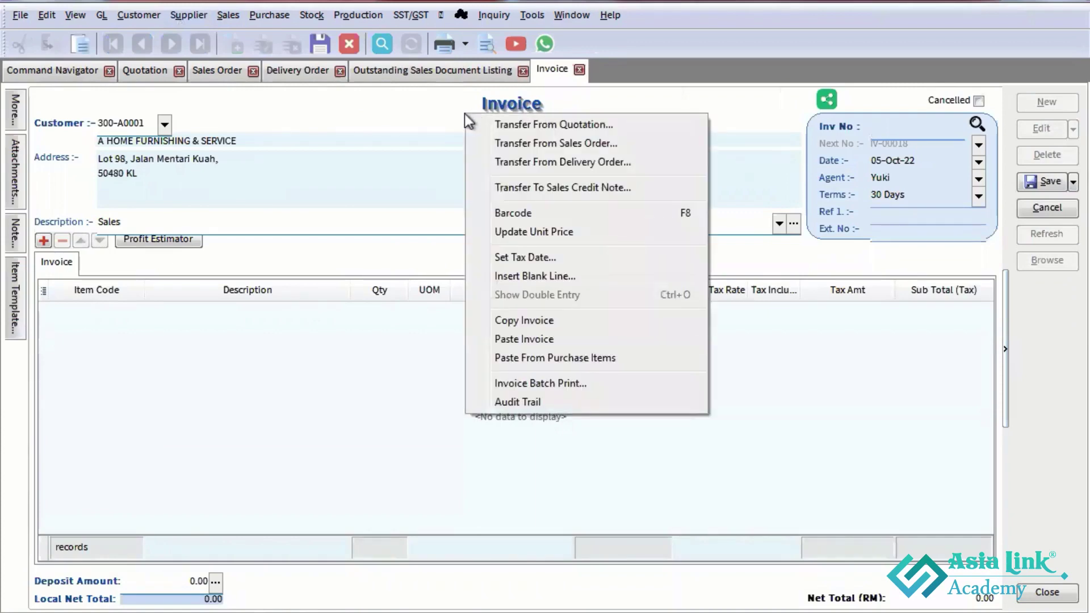
pyautogui.click(534, 164)
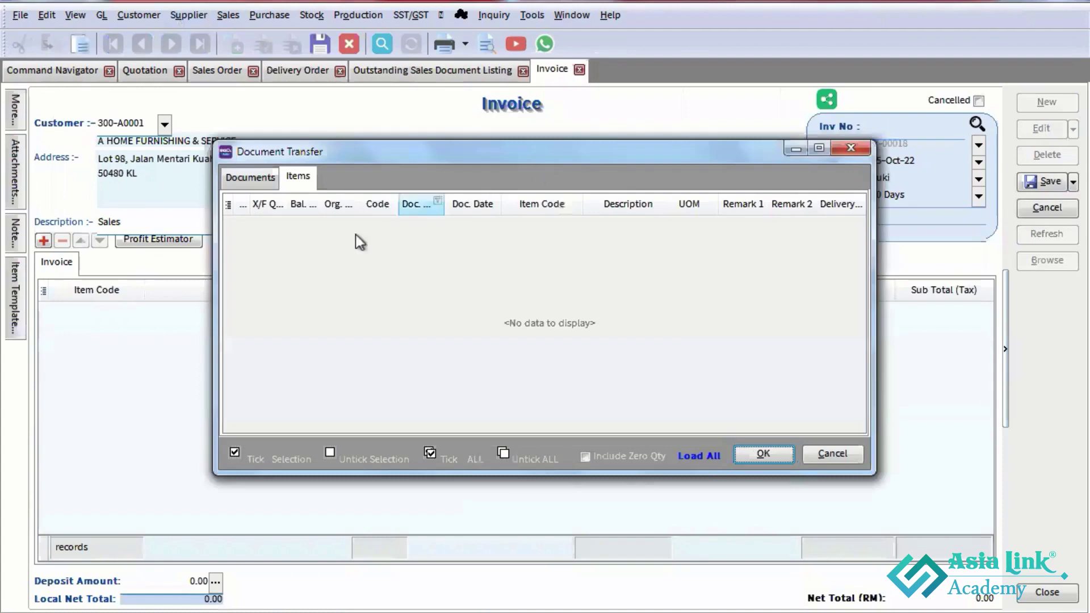
pyautogui.click(250, 177)
pyautogui.click(852, 152)
pyautogui.rightClick(398, 112)
pyautogui.click(498, 162)
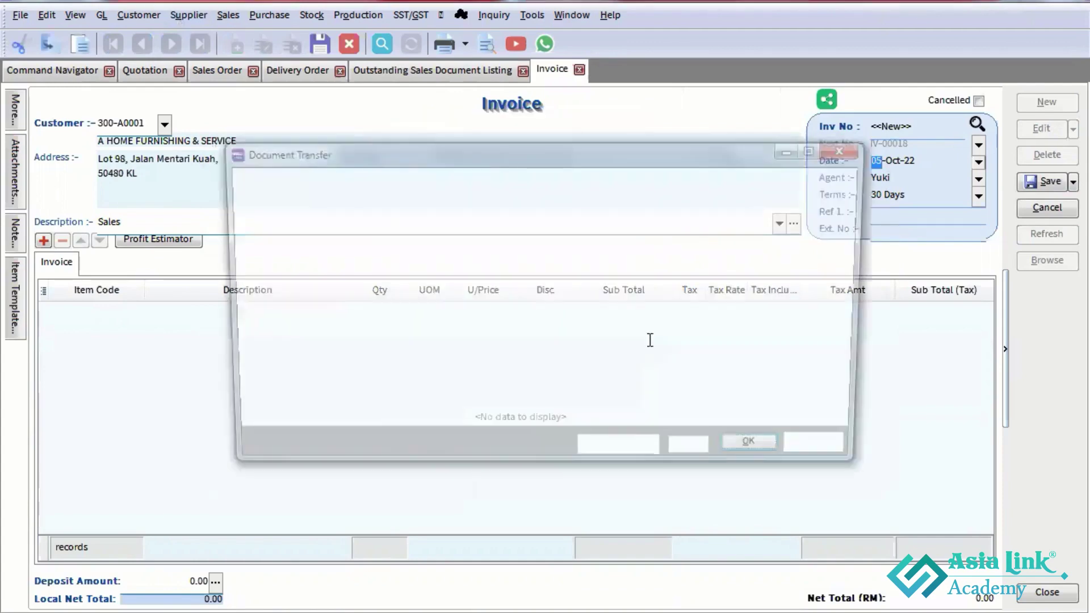
pyautogui.click(814, 453)
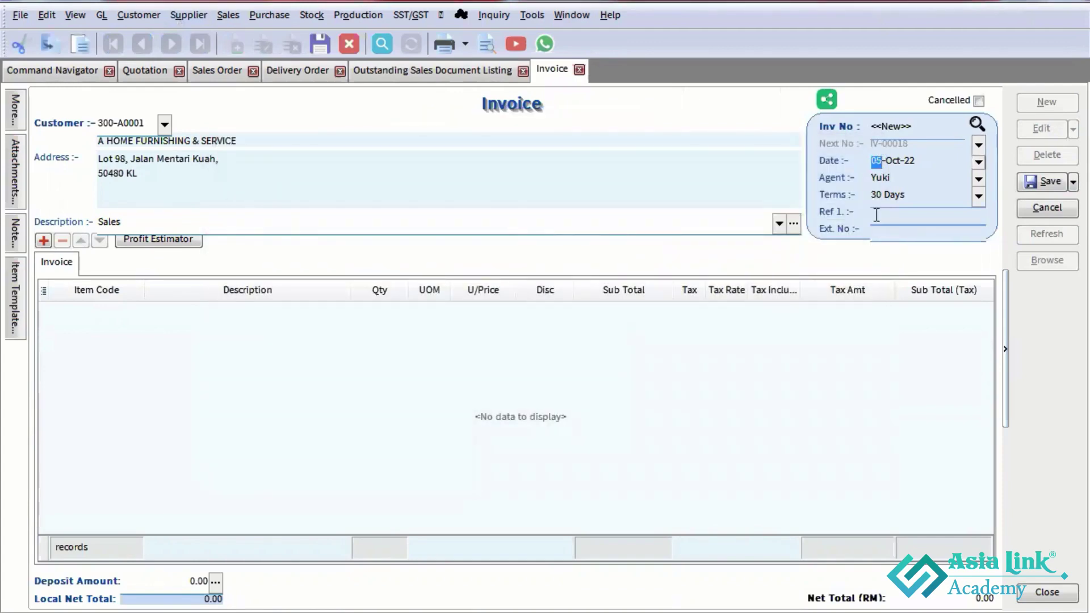
pyautogui.write('15')
pyautogui.press('Tab')
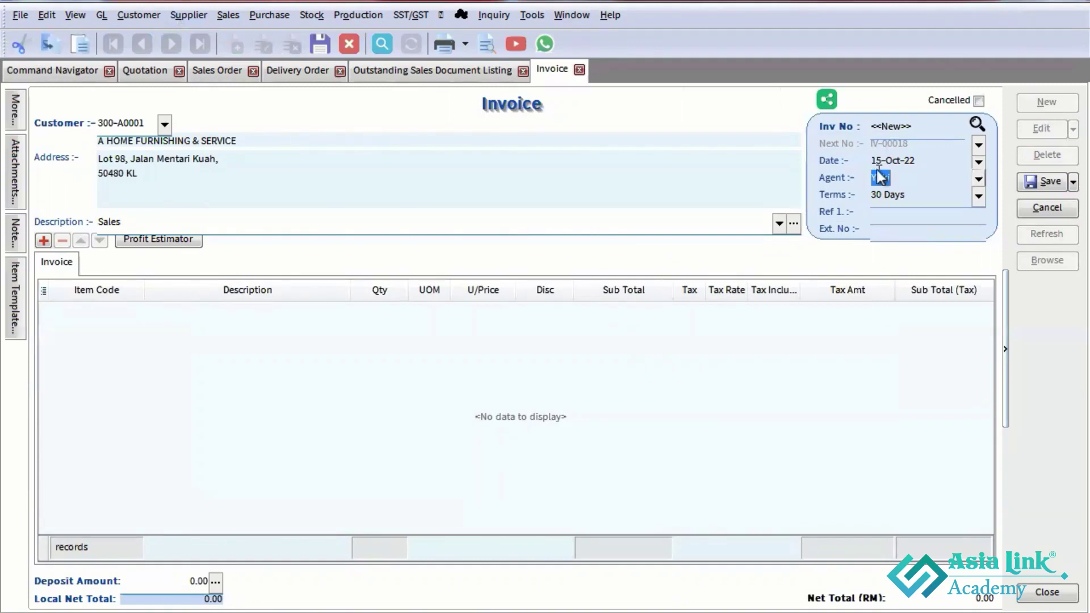
# - Transfer both delivery orders' BOM-01/Black lines into the invoice and save it at 2,800.00
pyautogui.rightClick(284, 116)
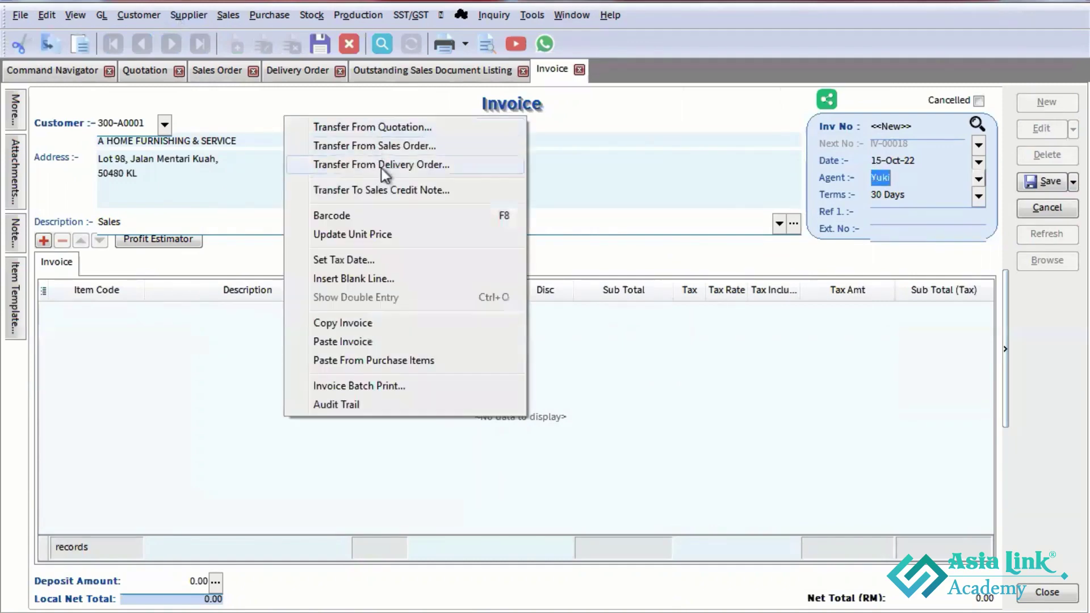
pyautogui.click(380, 168)
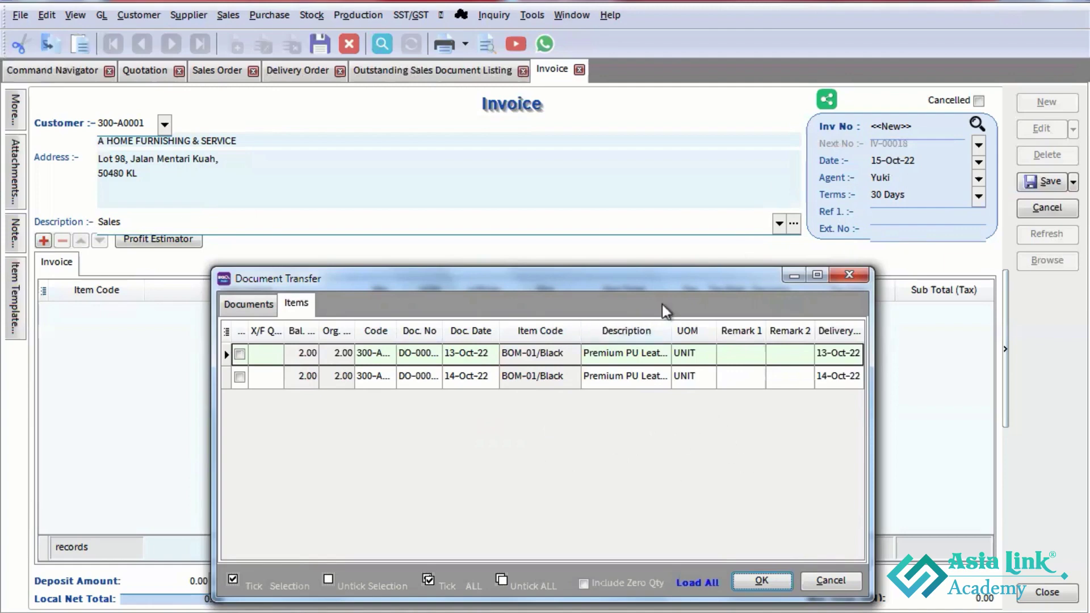
pyautogui.click(240, 354)
pyautogui.click(239, 377)
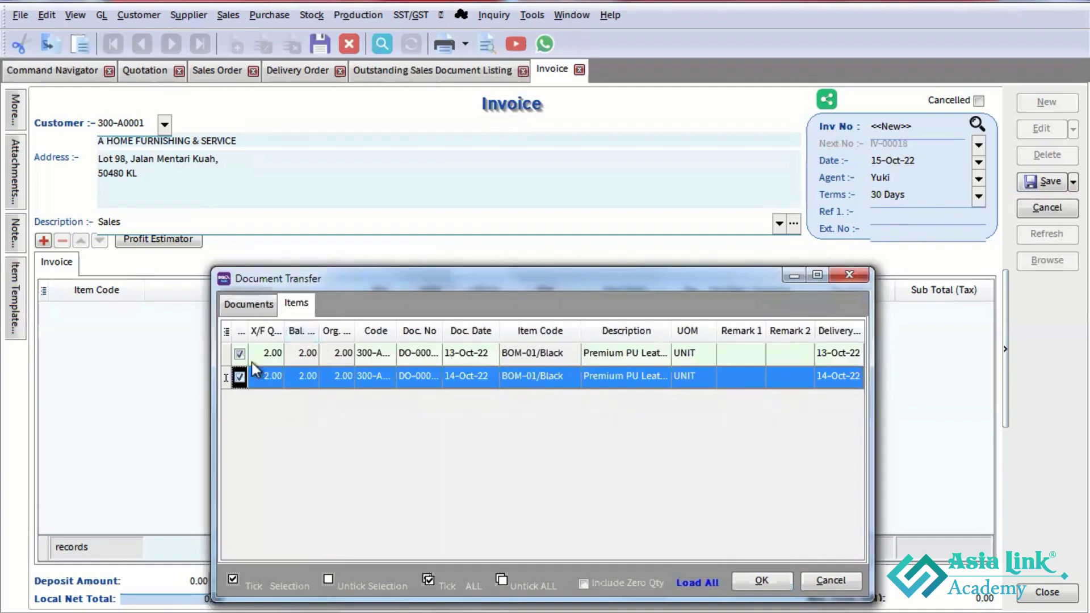
pyautogui.click(239, 354)
pyautogui.click(240, 377)
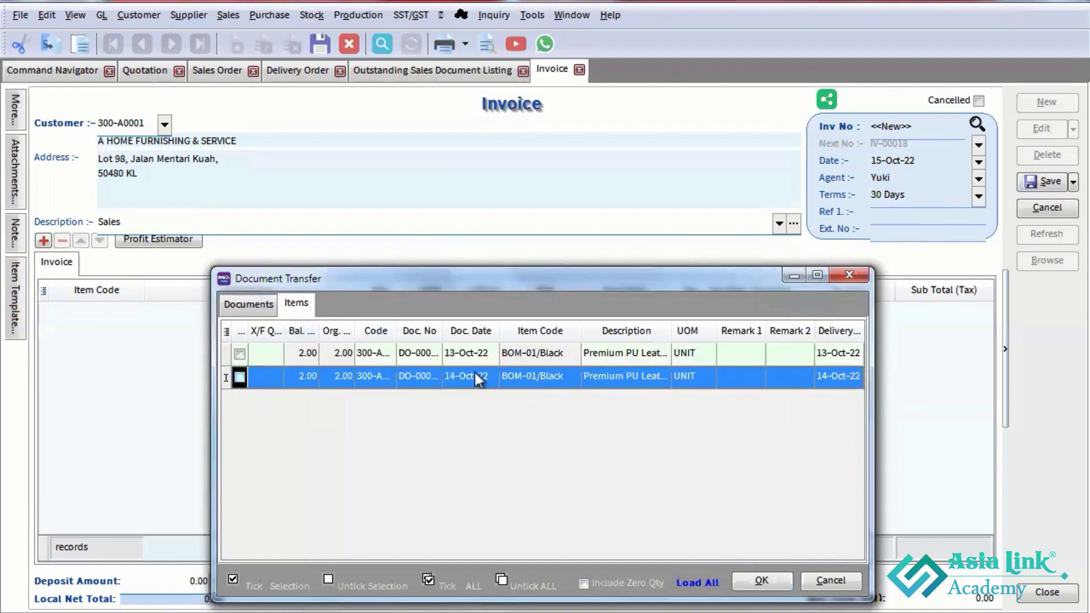
pyautogui.click(429, 579)
pyautogui.click(759, 581)
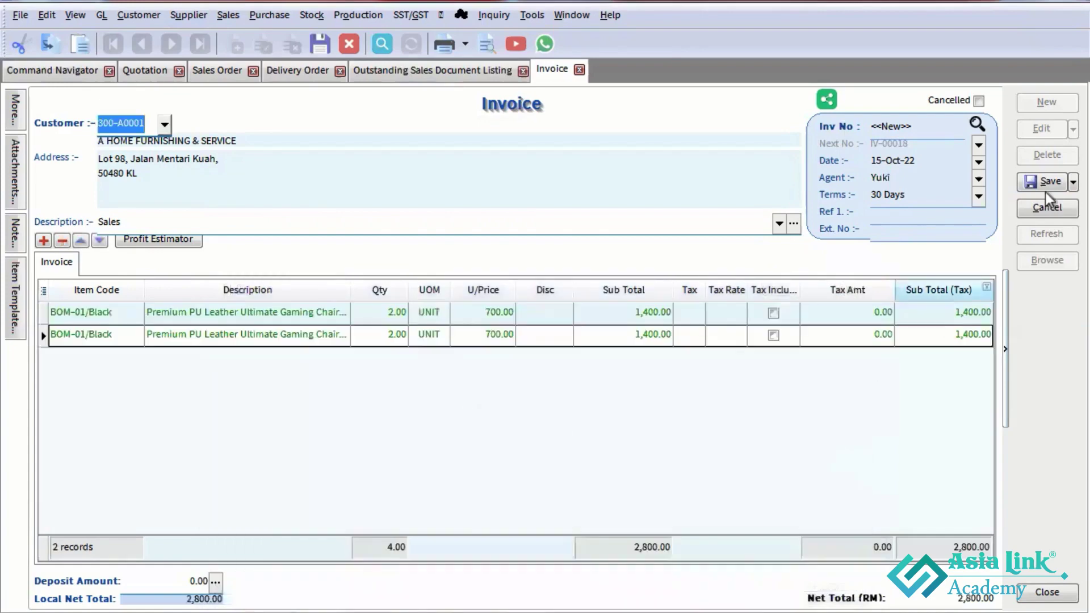
pyautogui.click(1044, 182)
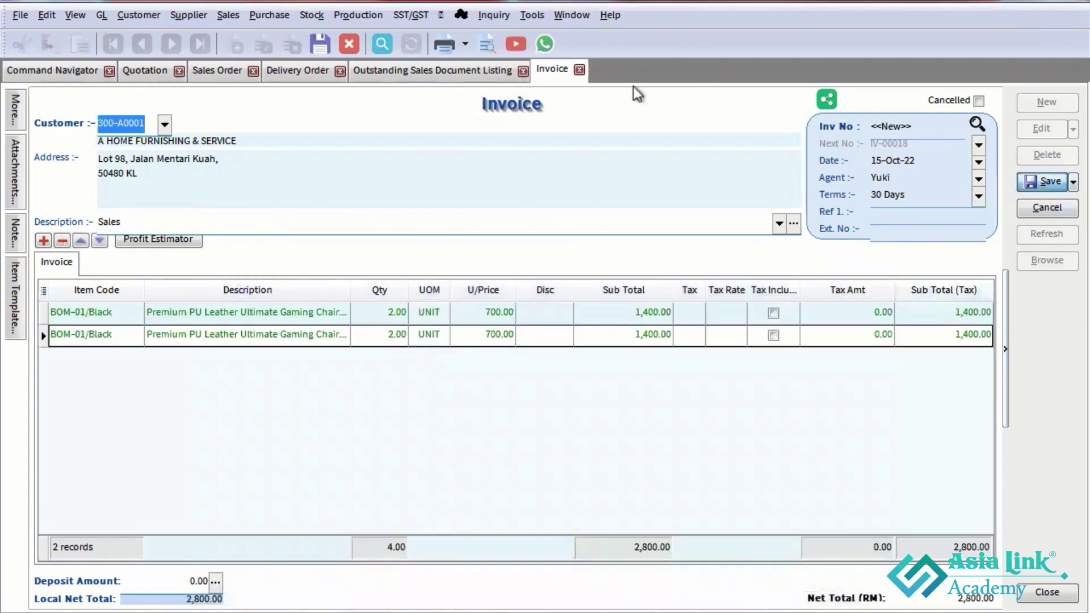
# - Preview invoice IV-00018 in the Sales Invoice 3 (Sales Disc) layout and check export options
pyautogui.click(486, 47)
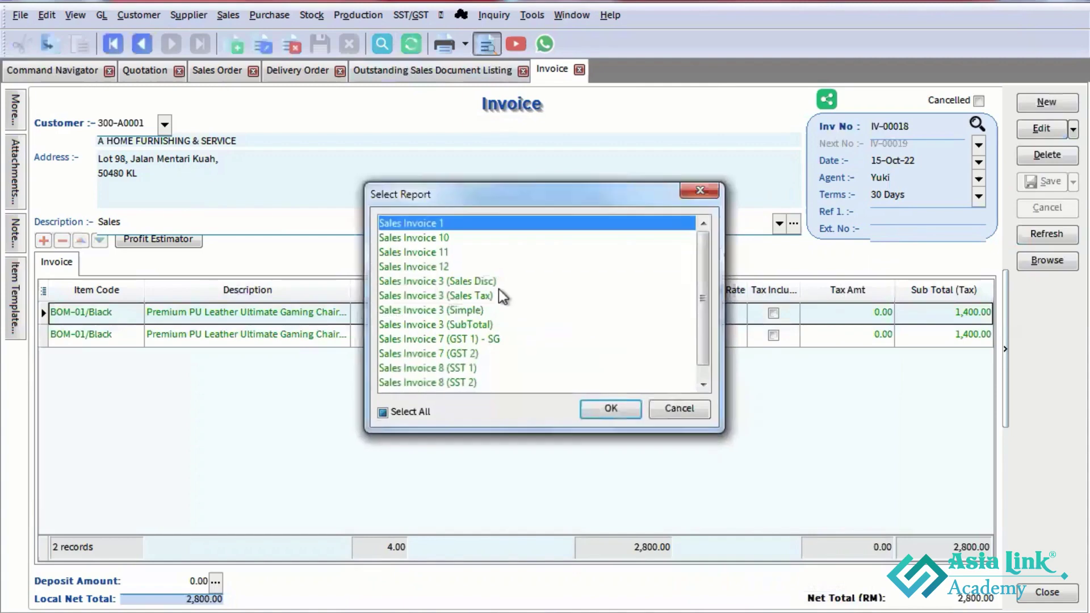
pyautogui.click(498, 284)
pyautogui.click(611, 410)
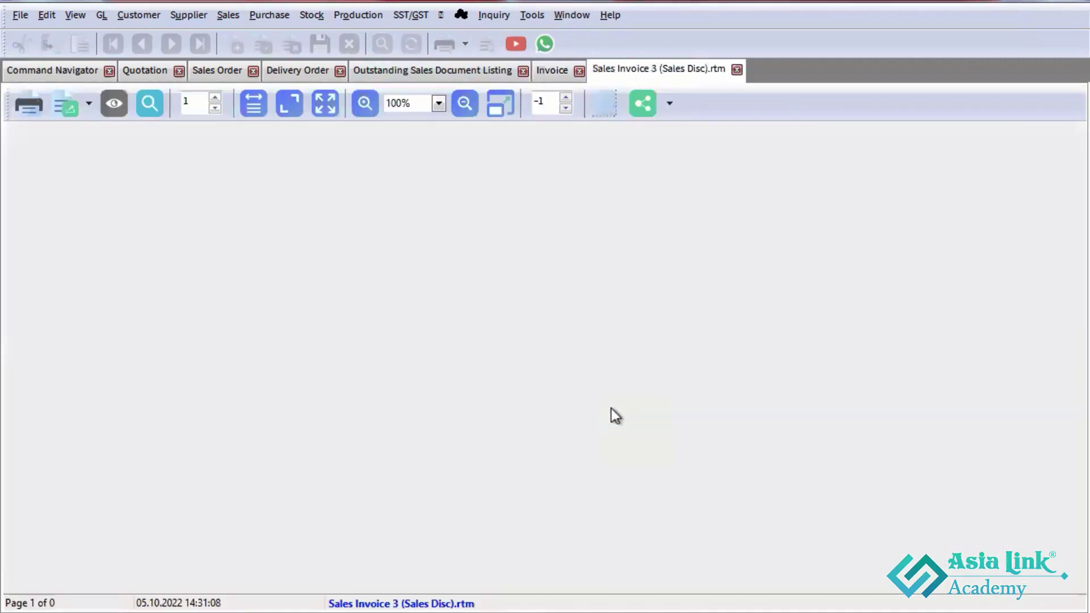
pyautogui.scroll(-5, 793, 360)
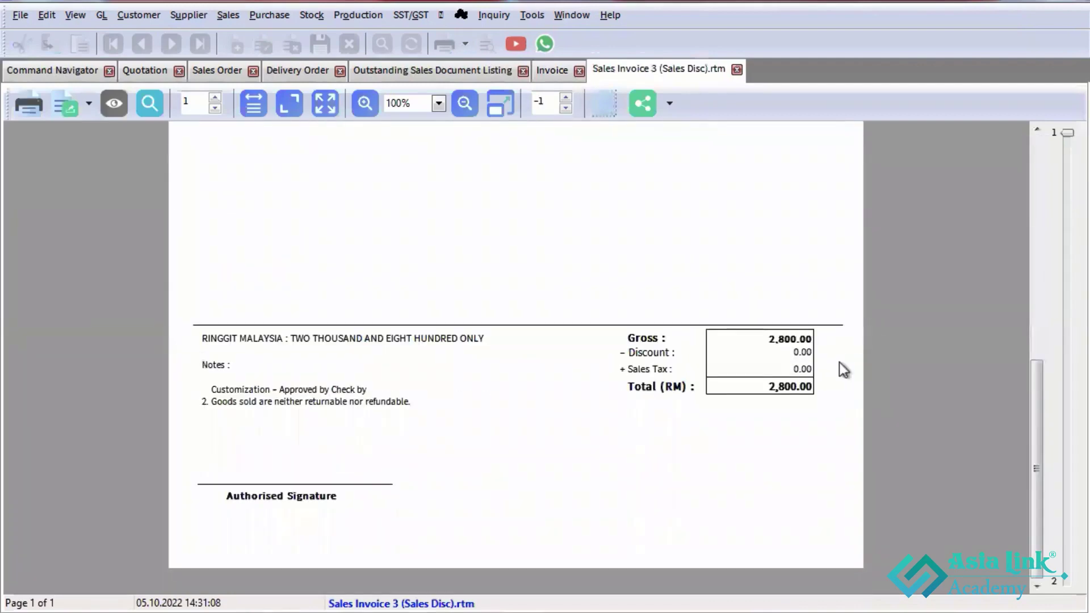
pyautogui.scroll(5, 837, 363)
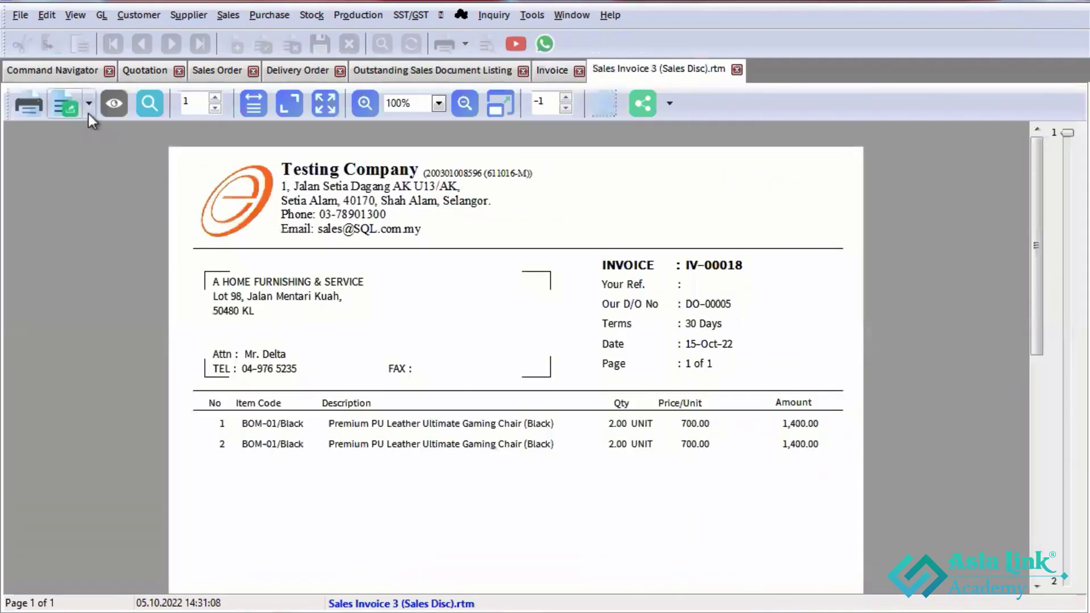
pyautogui.click(89, 105)
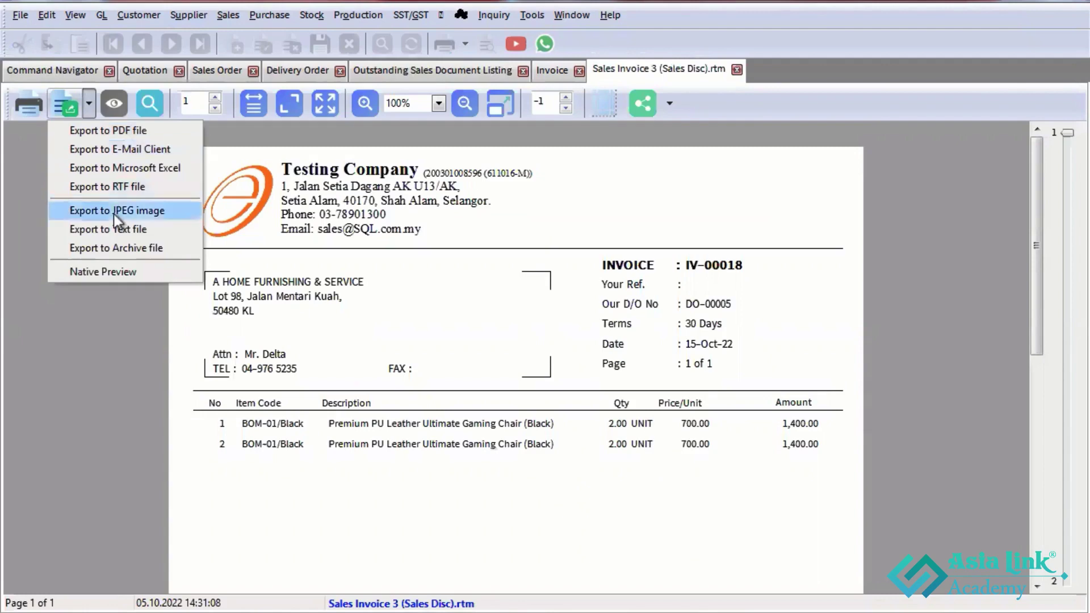
pyautogui.click(922, 321)
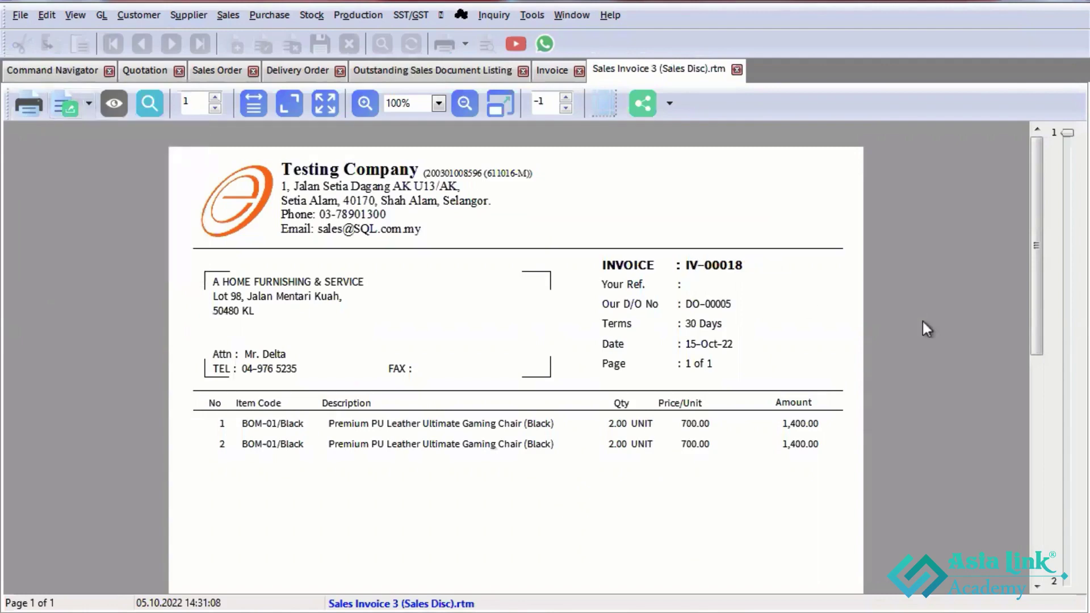
# - Run the outstanding sales order listing, then rerun it for Outstanding Delivery Order
pyautogui.click(437, 77)
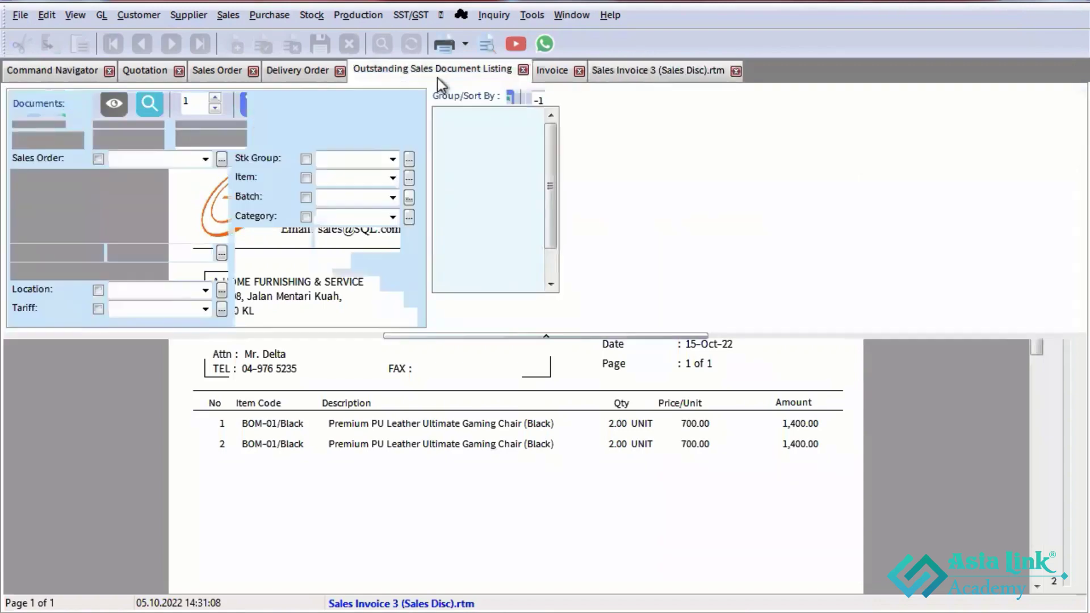
pyautogui.click(478, 318)
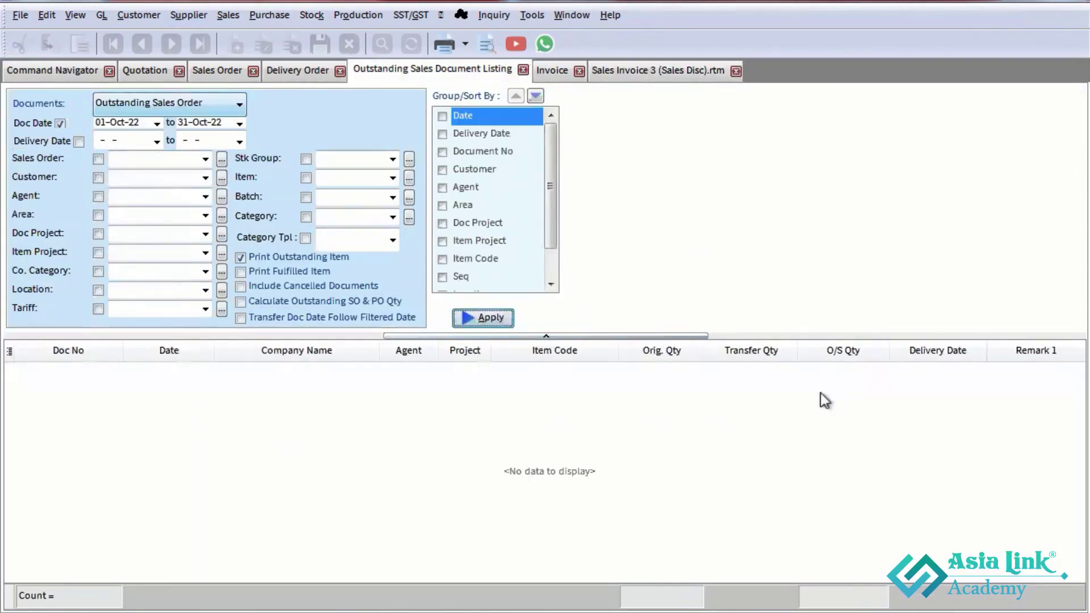
pyautogui.click(209, 105)
pyautogui.click(162, 161)
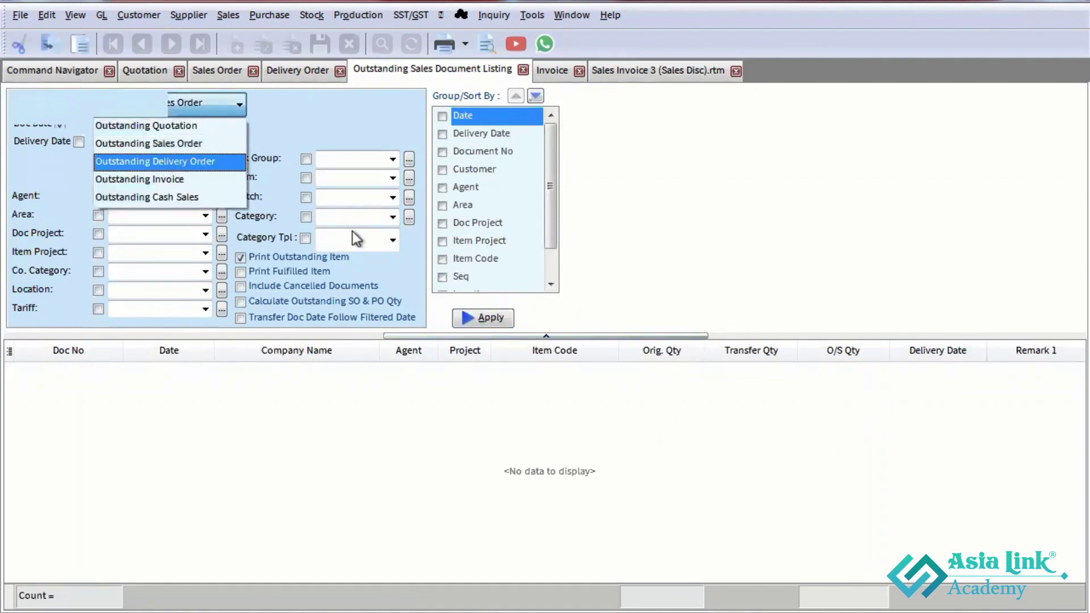
pyautogui.click(479, 317)
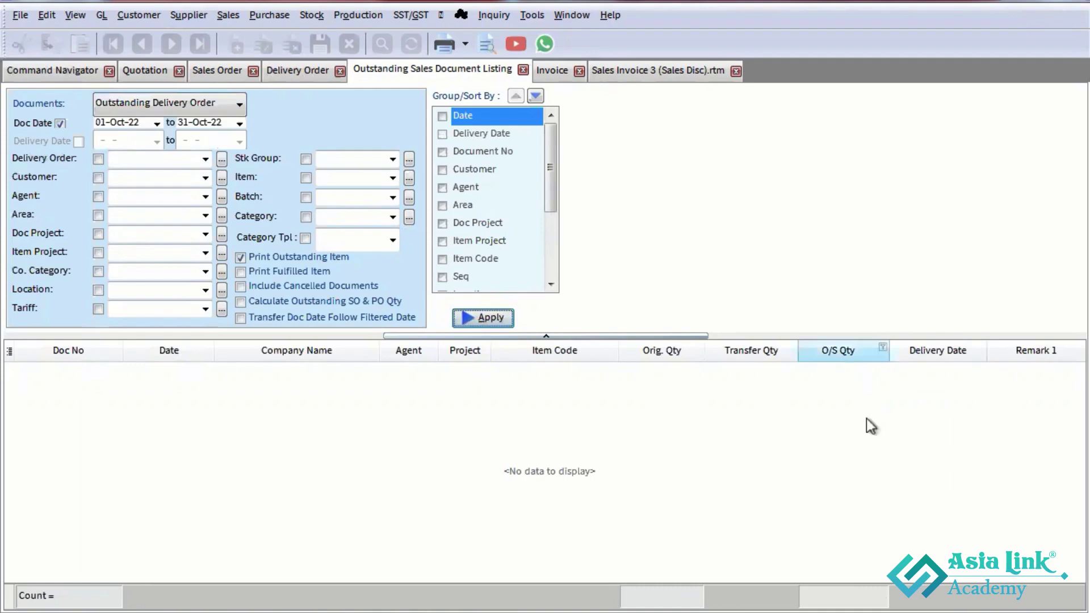